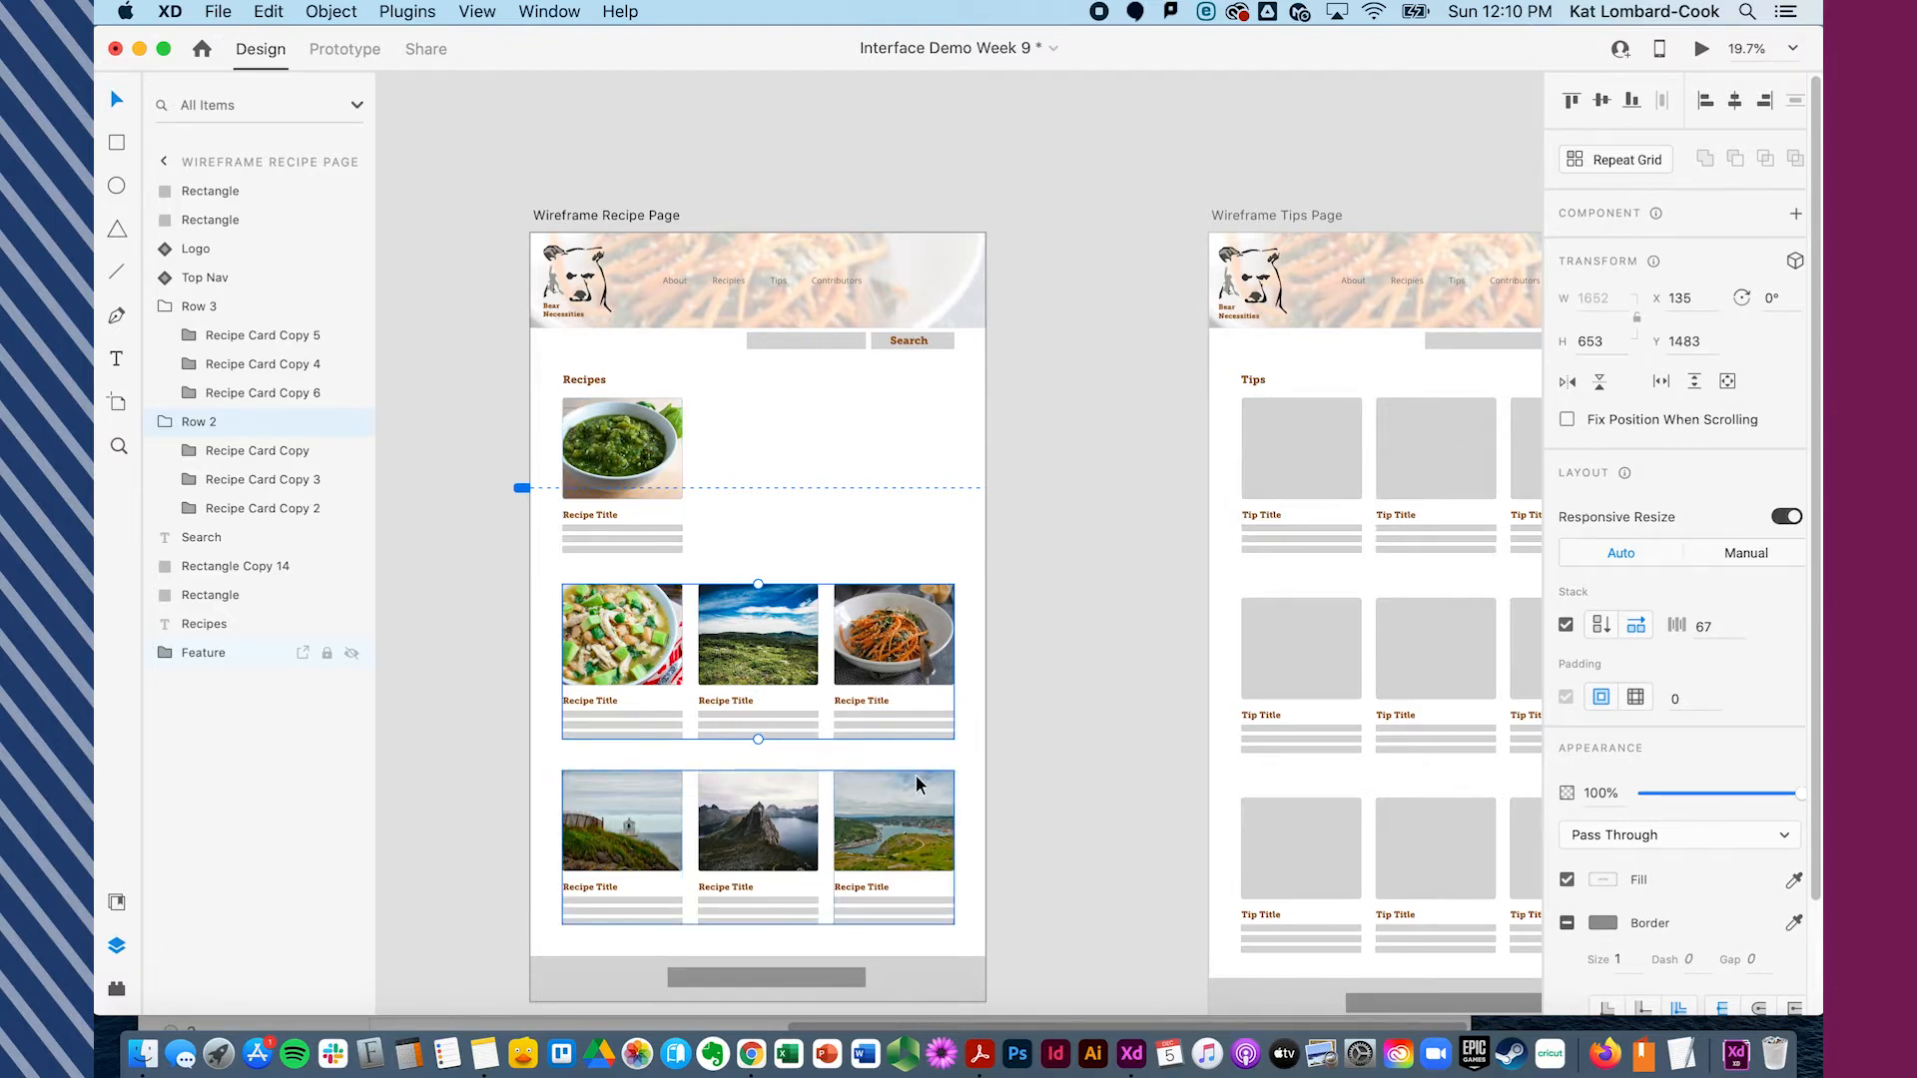
- Duplicate the Recipes heading and place the copy above the second row of recipe cards
click(591, 383)
click(591, 384)
key(super+d)
drag(603, 380, 588, 572)
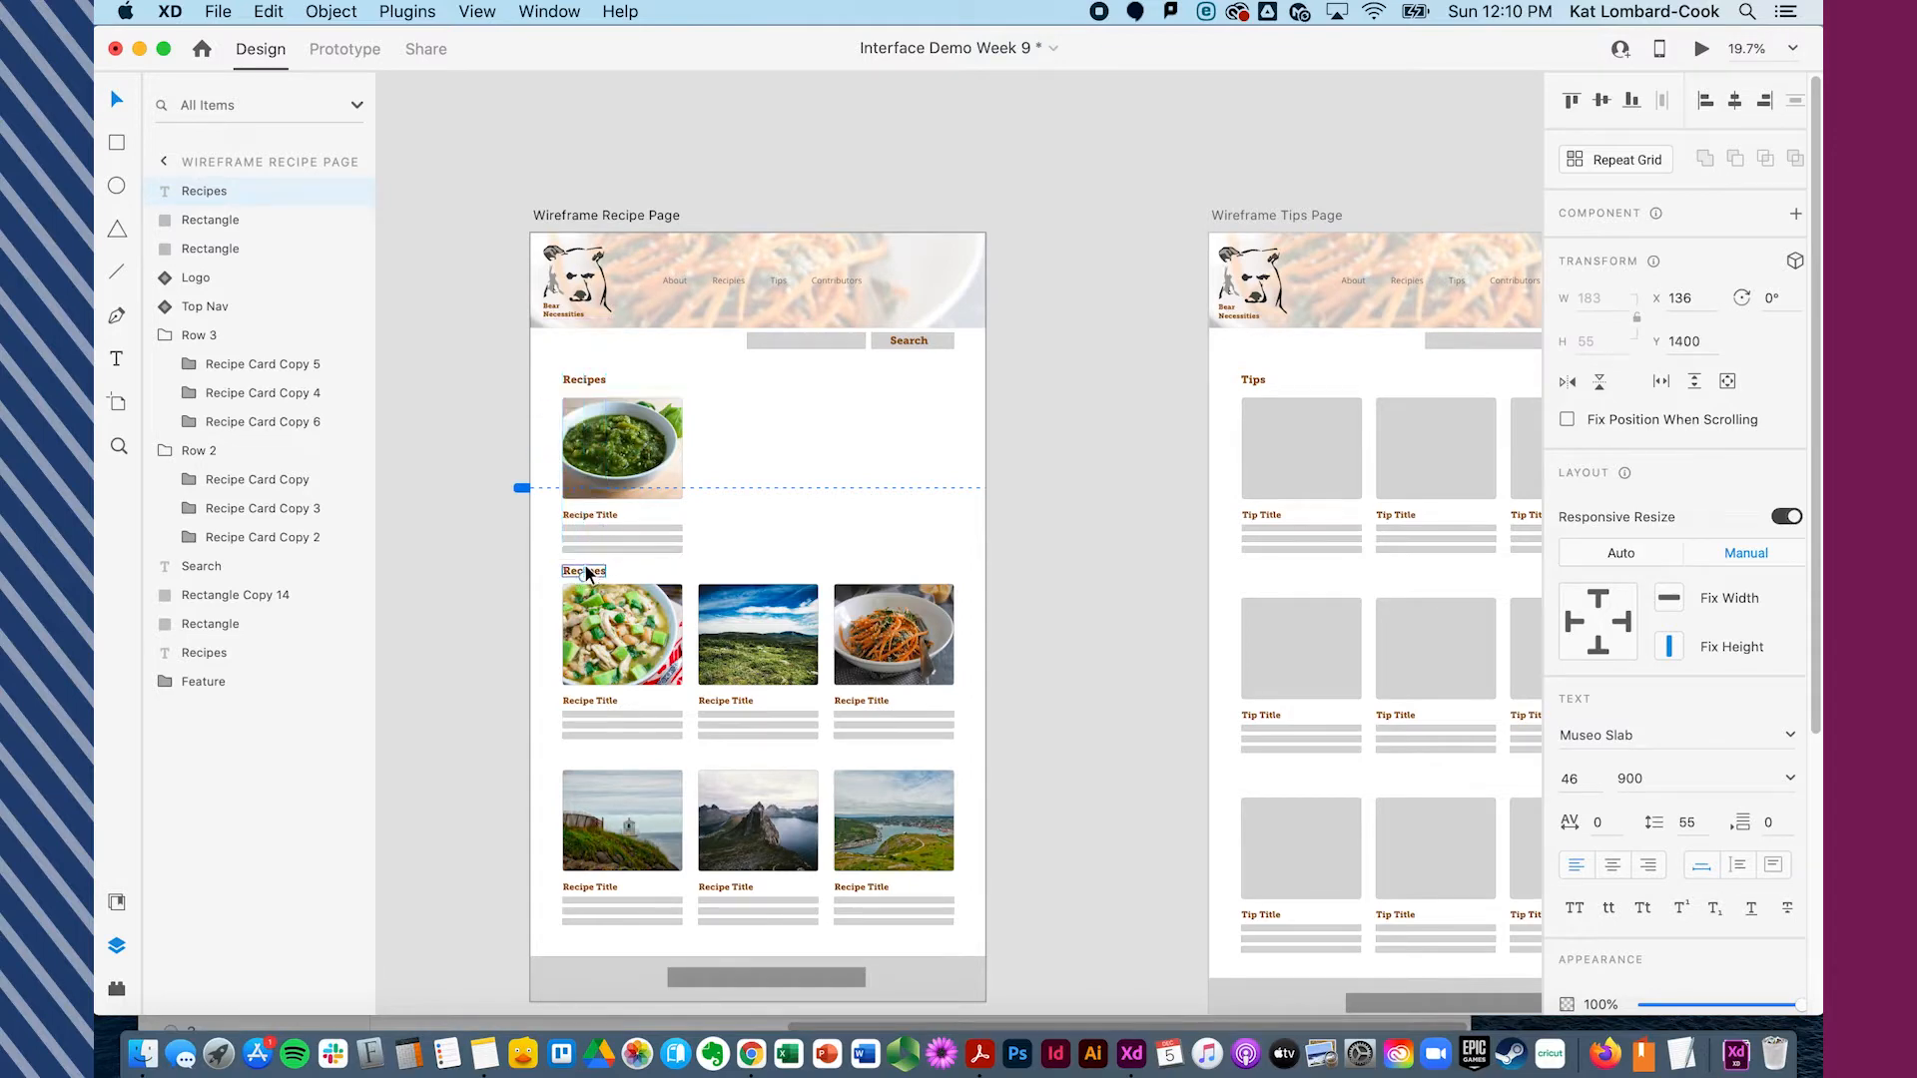
- Retitle the copied heading "All Recipes" and the original heading "Feature Recipes"
double_click(580, 572)
key(Left)
text(All)
double_click(580, 377)
key(Left)
text(Feature)
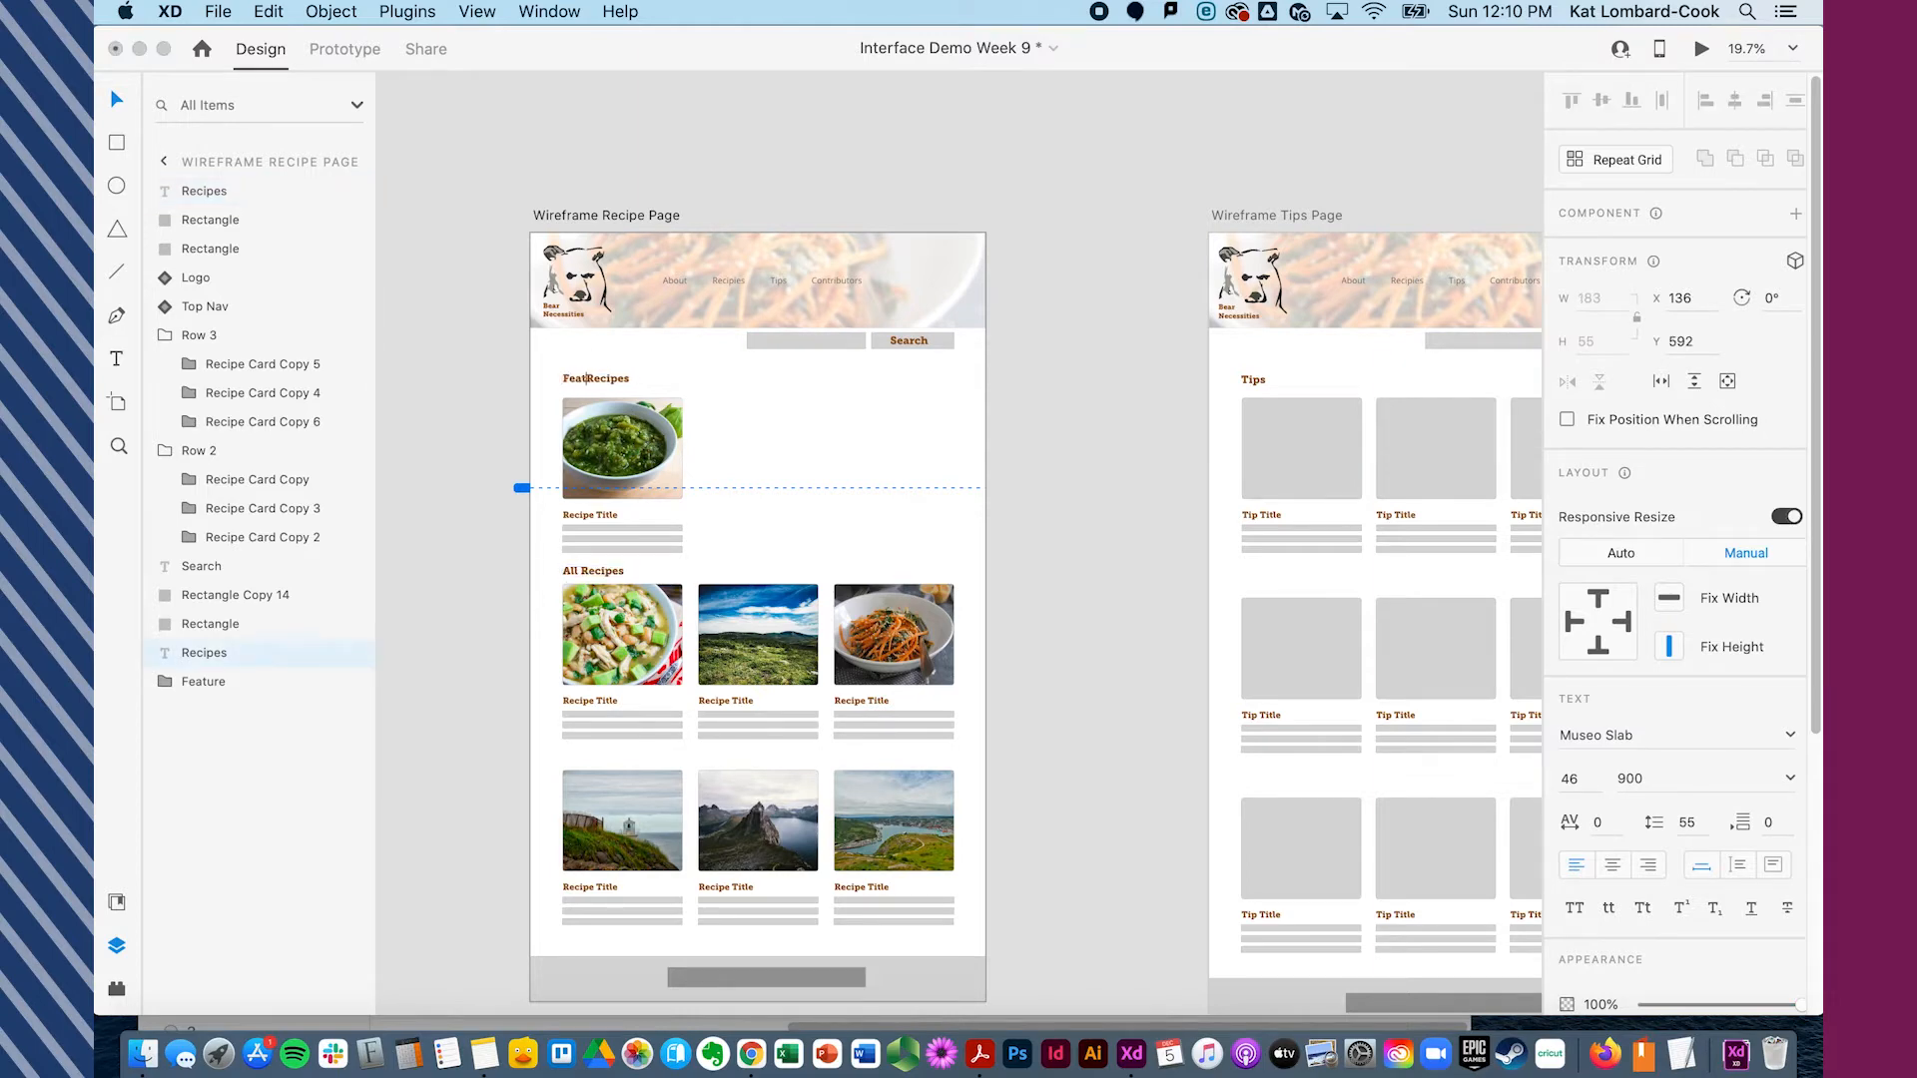
- Duplicate the feature recipe card and place the copy to its right
click(492, 495)
click(640, 445)
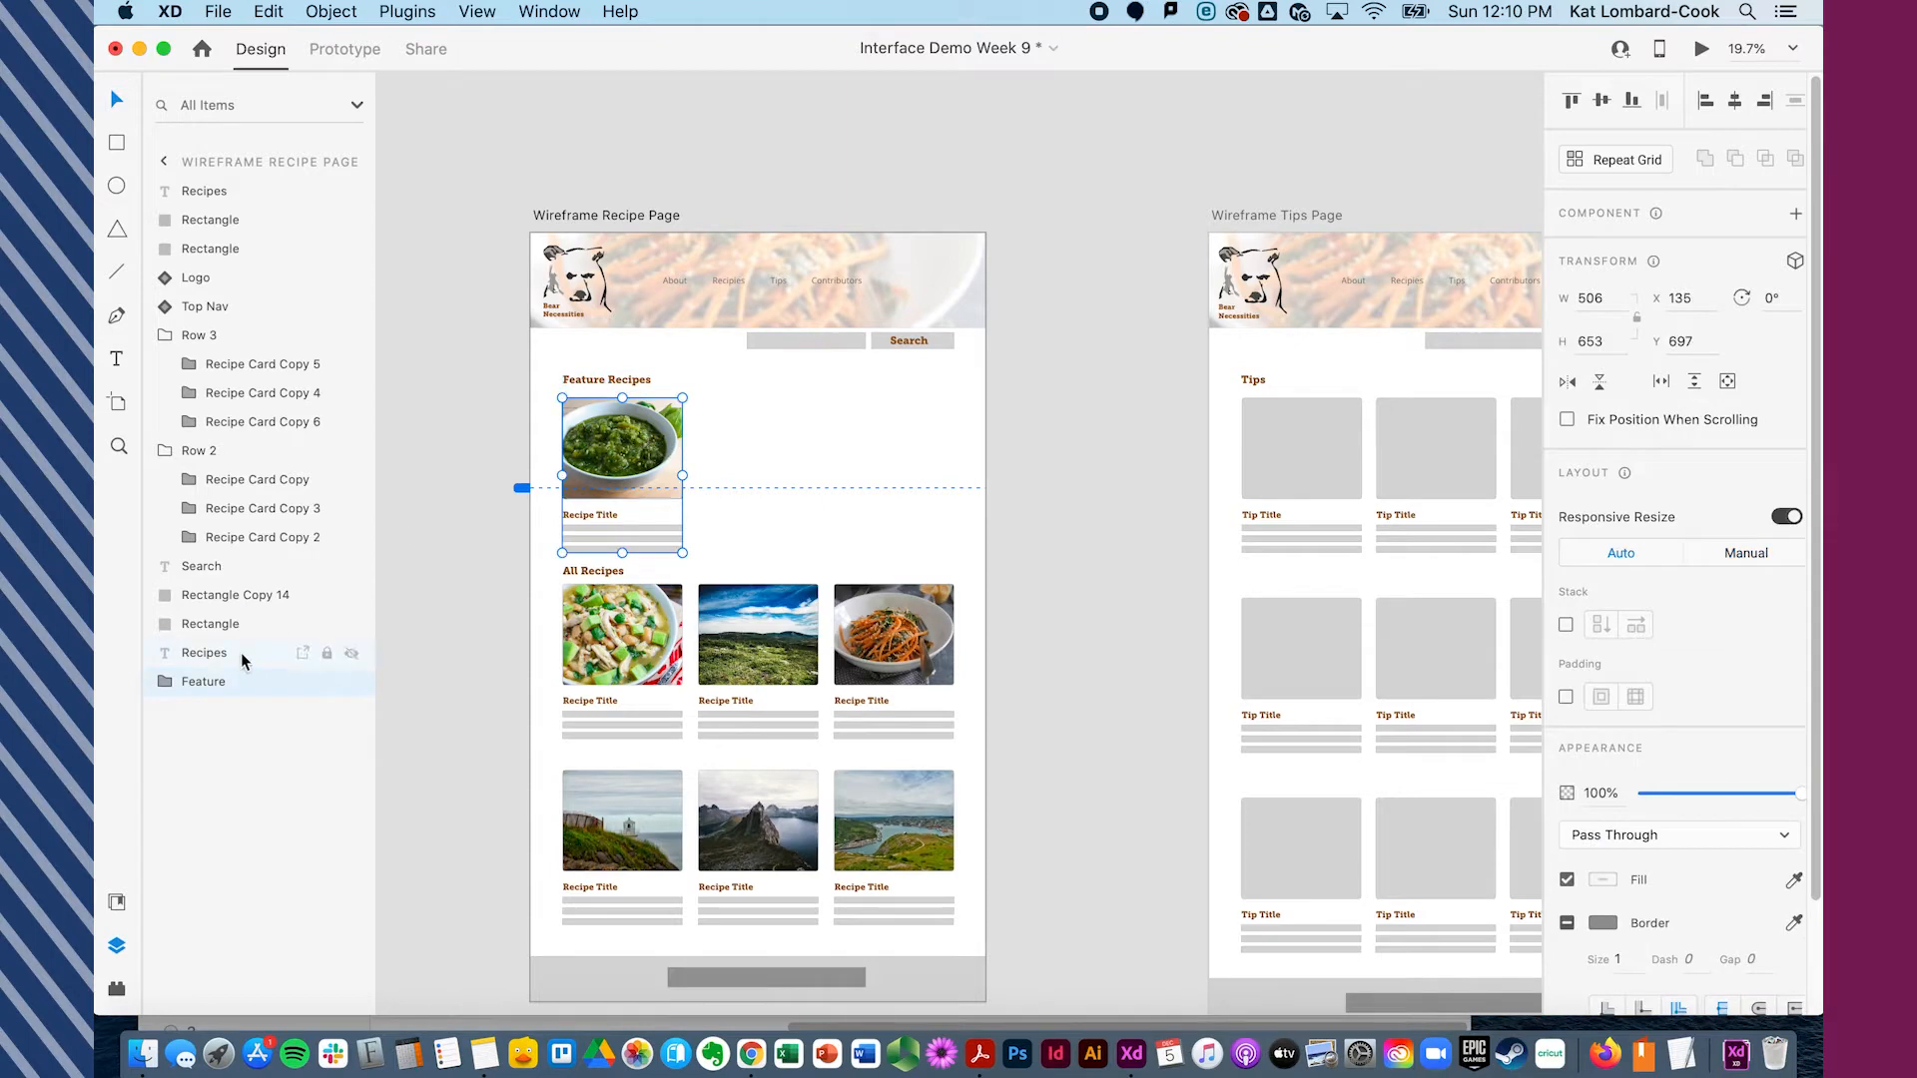
key(super+d)
drag(657, 454, 764, 457)
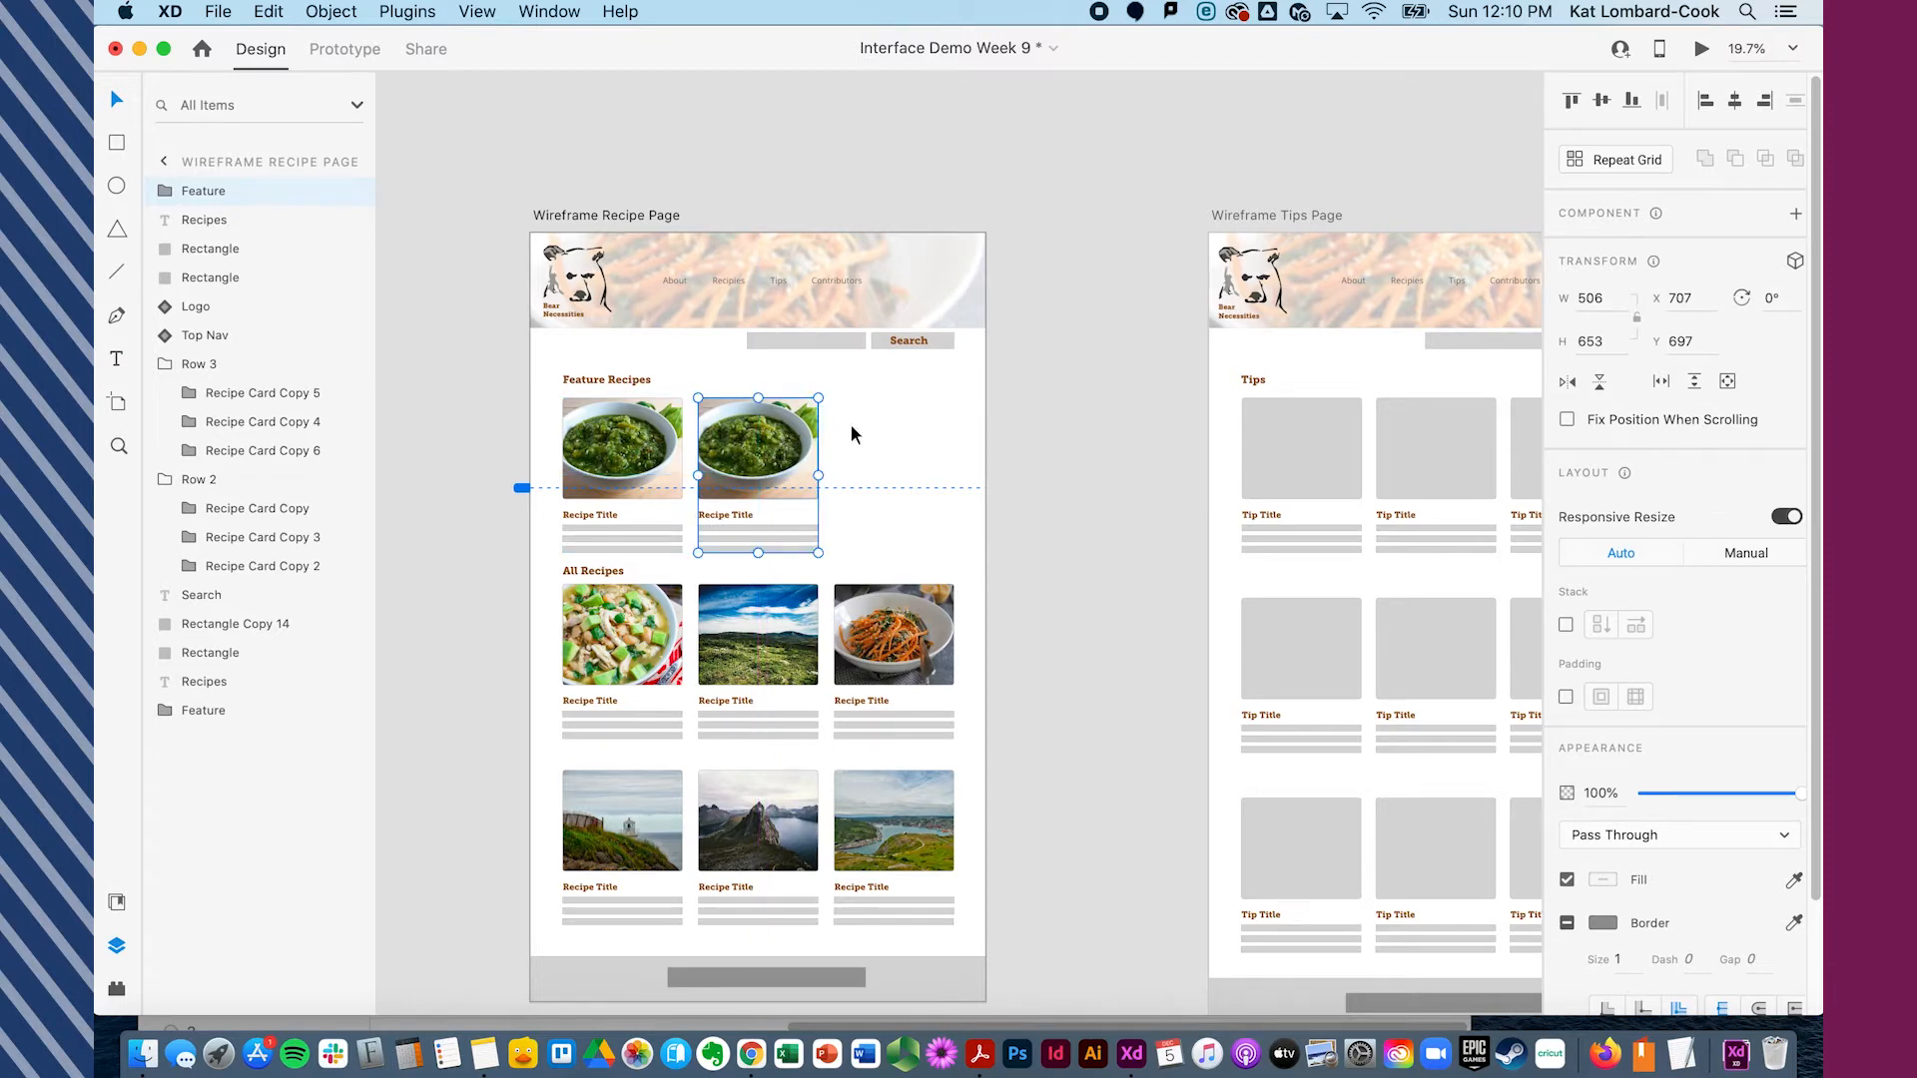
- Duplicate the card three more times, continuing the row past the artboard's right edge
key(super+d)
drag(784, 456, 1041, 478)
key(super+d)
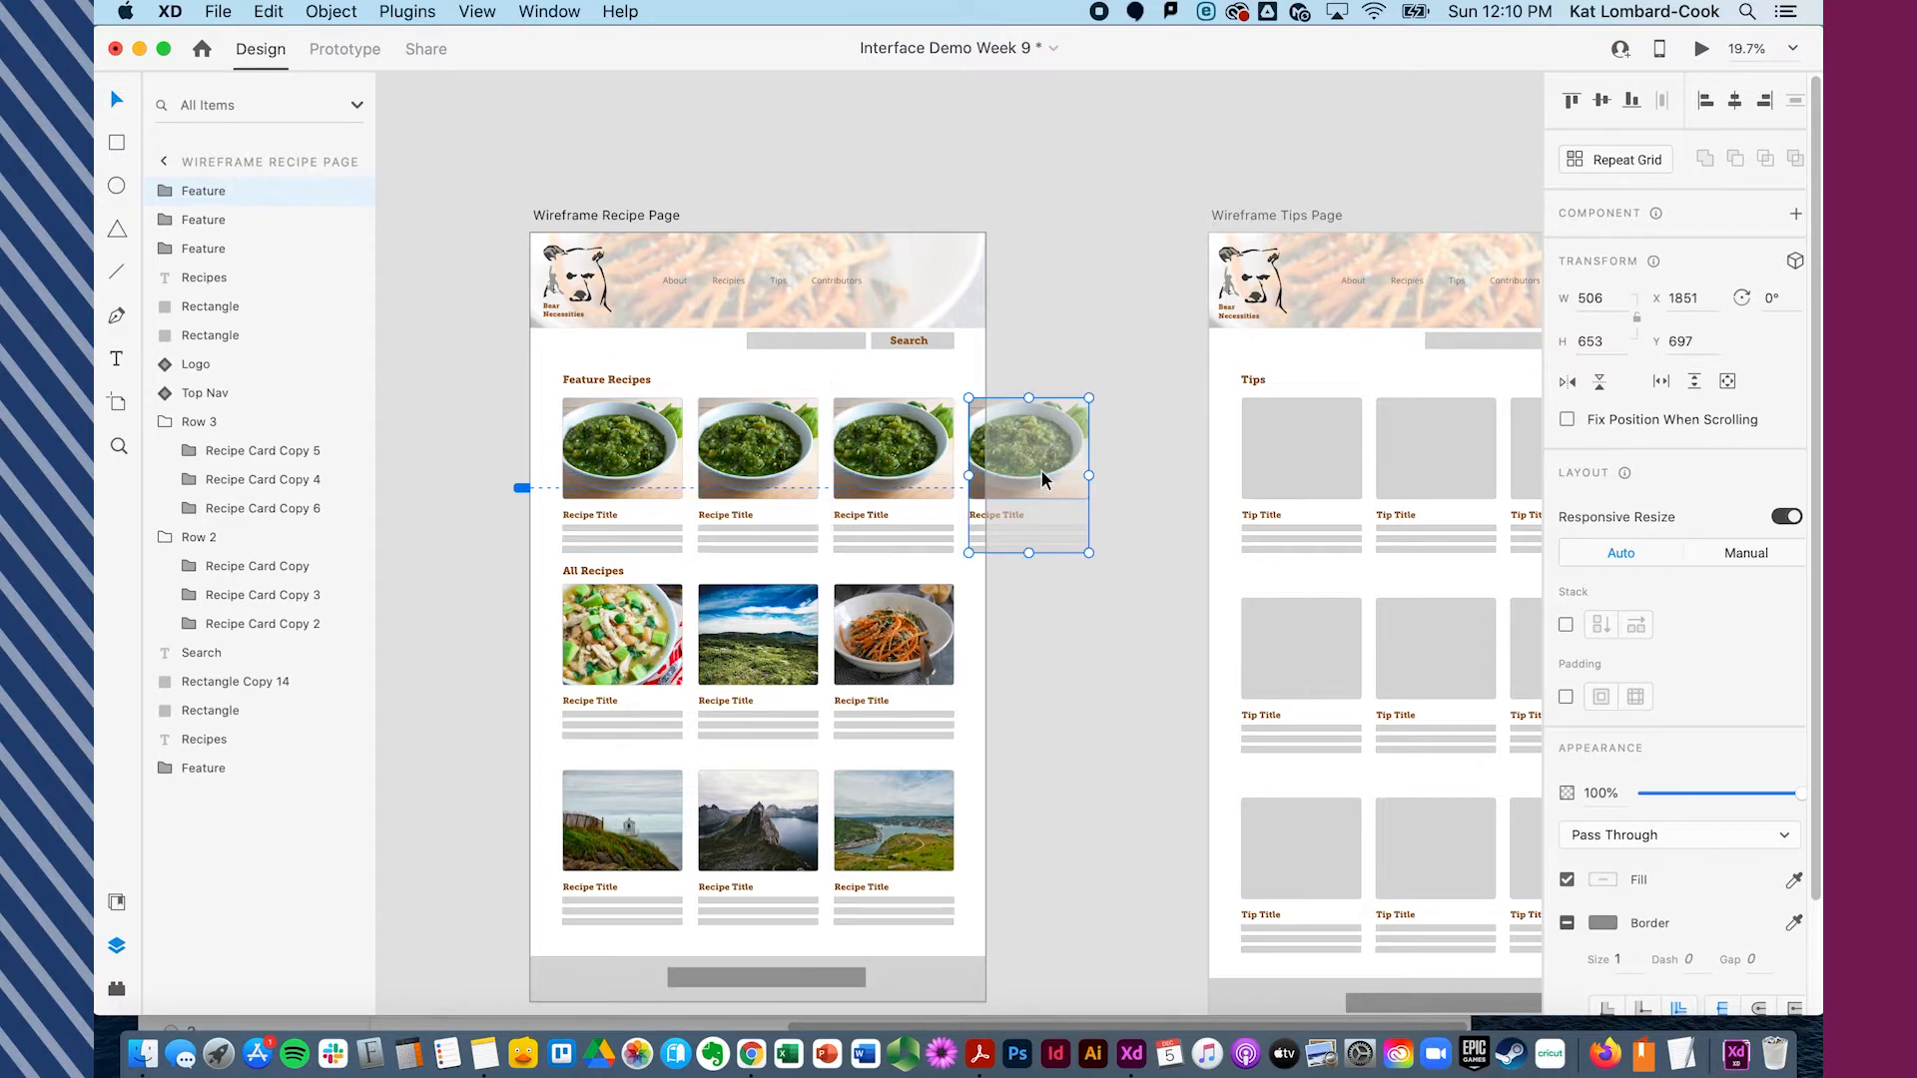
key(super+d)
drag(1041, 478, 1141, 471)
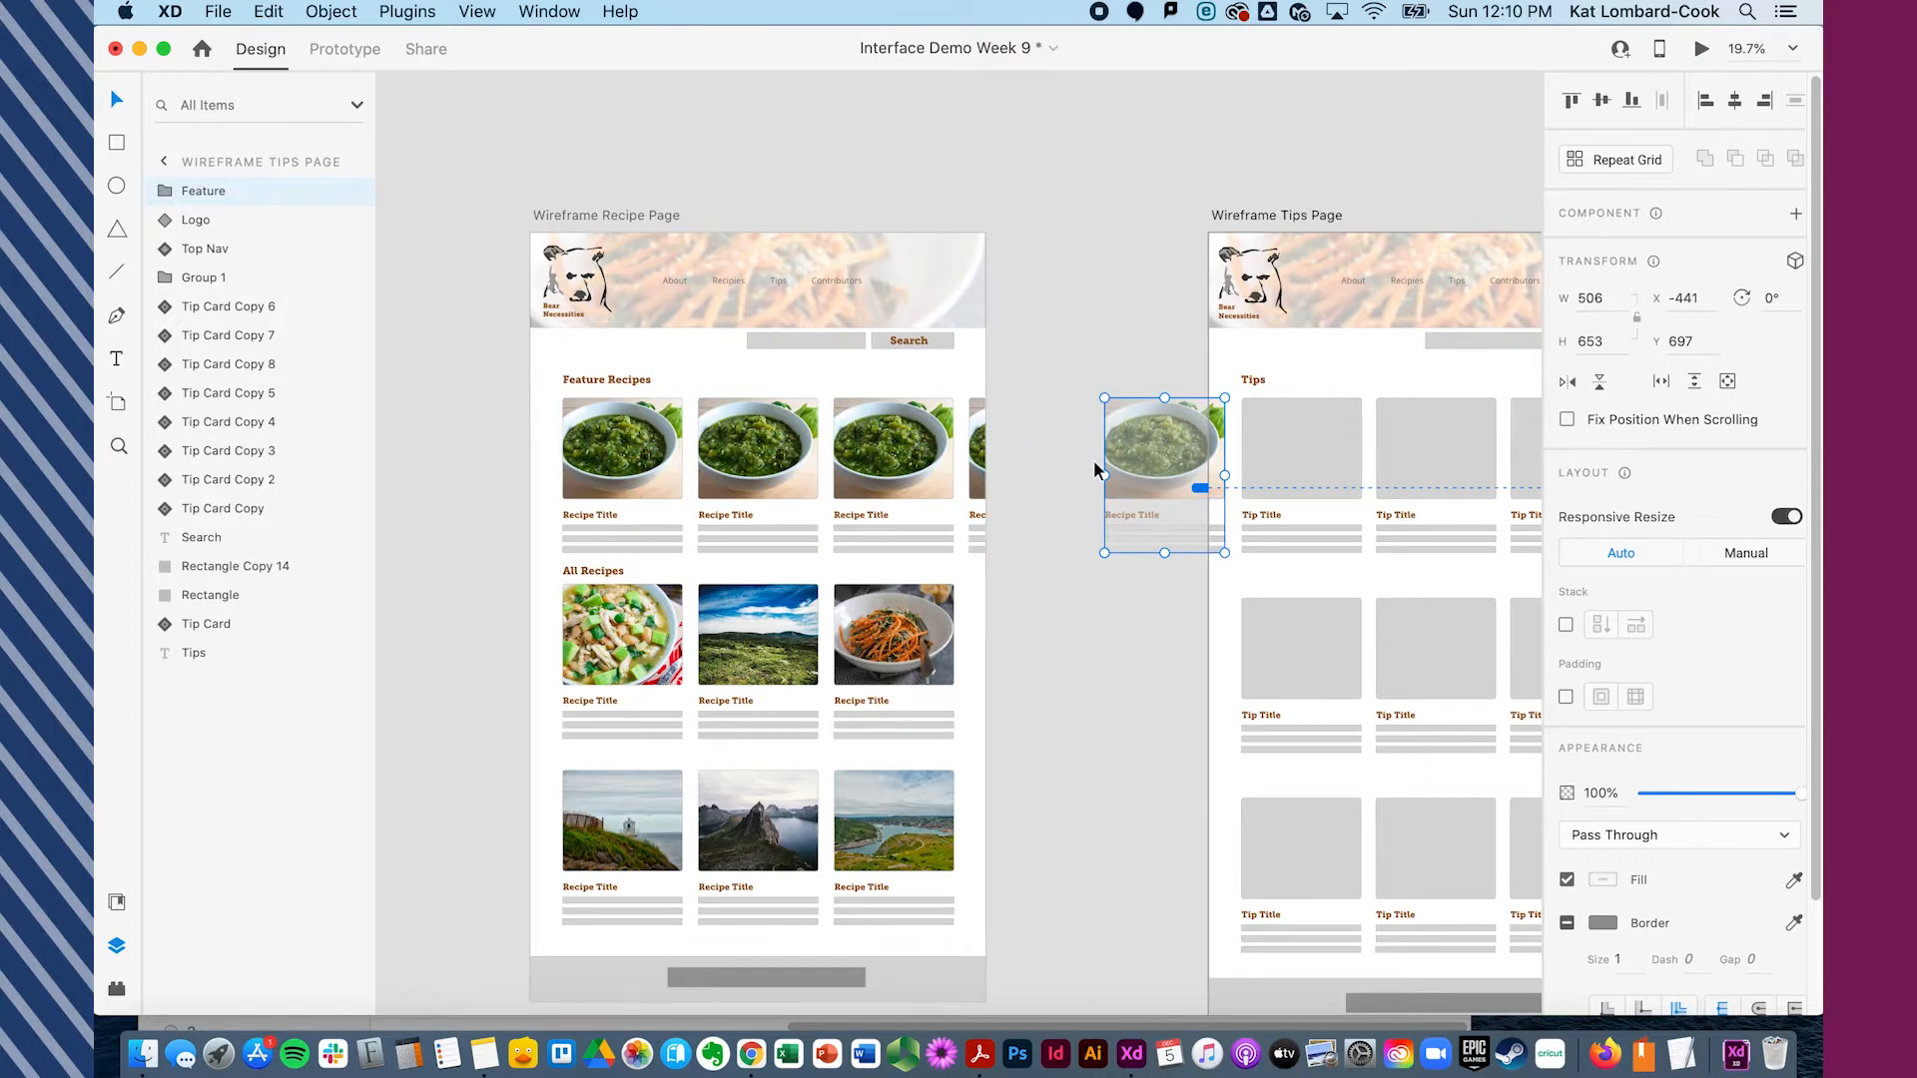
- Fill the second, third and fourth feature cards with landscape photos from the images folder
scroll(1093, 459, right, 3)
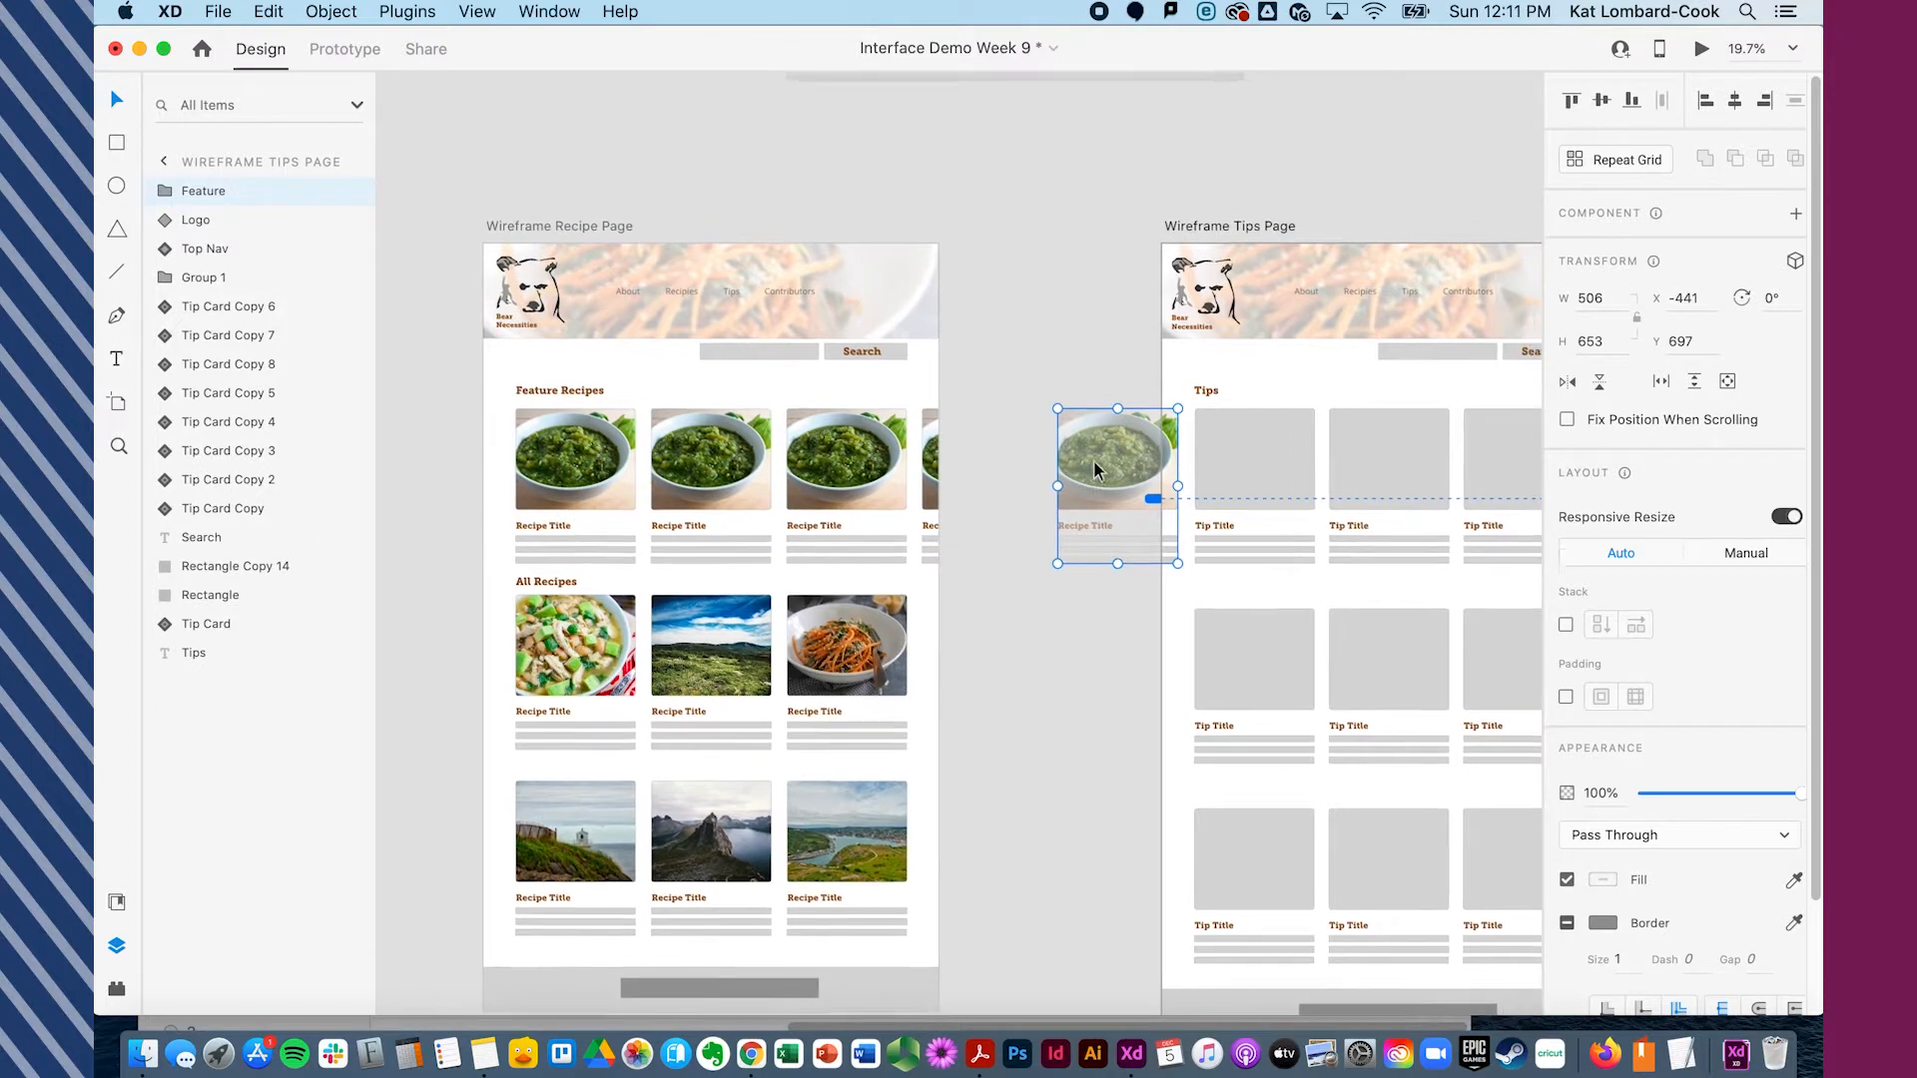
click(702, 459)
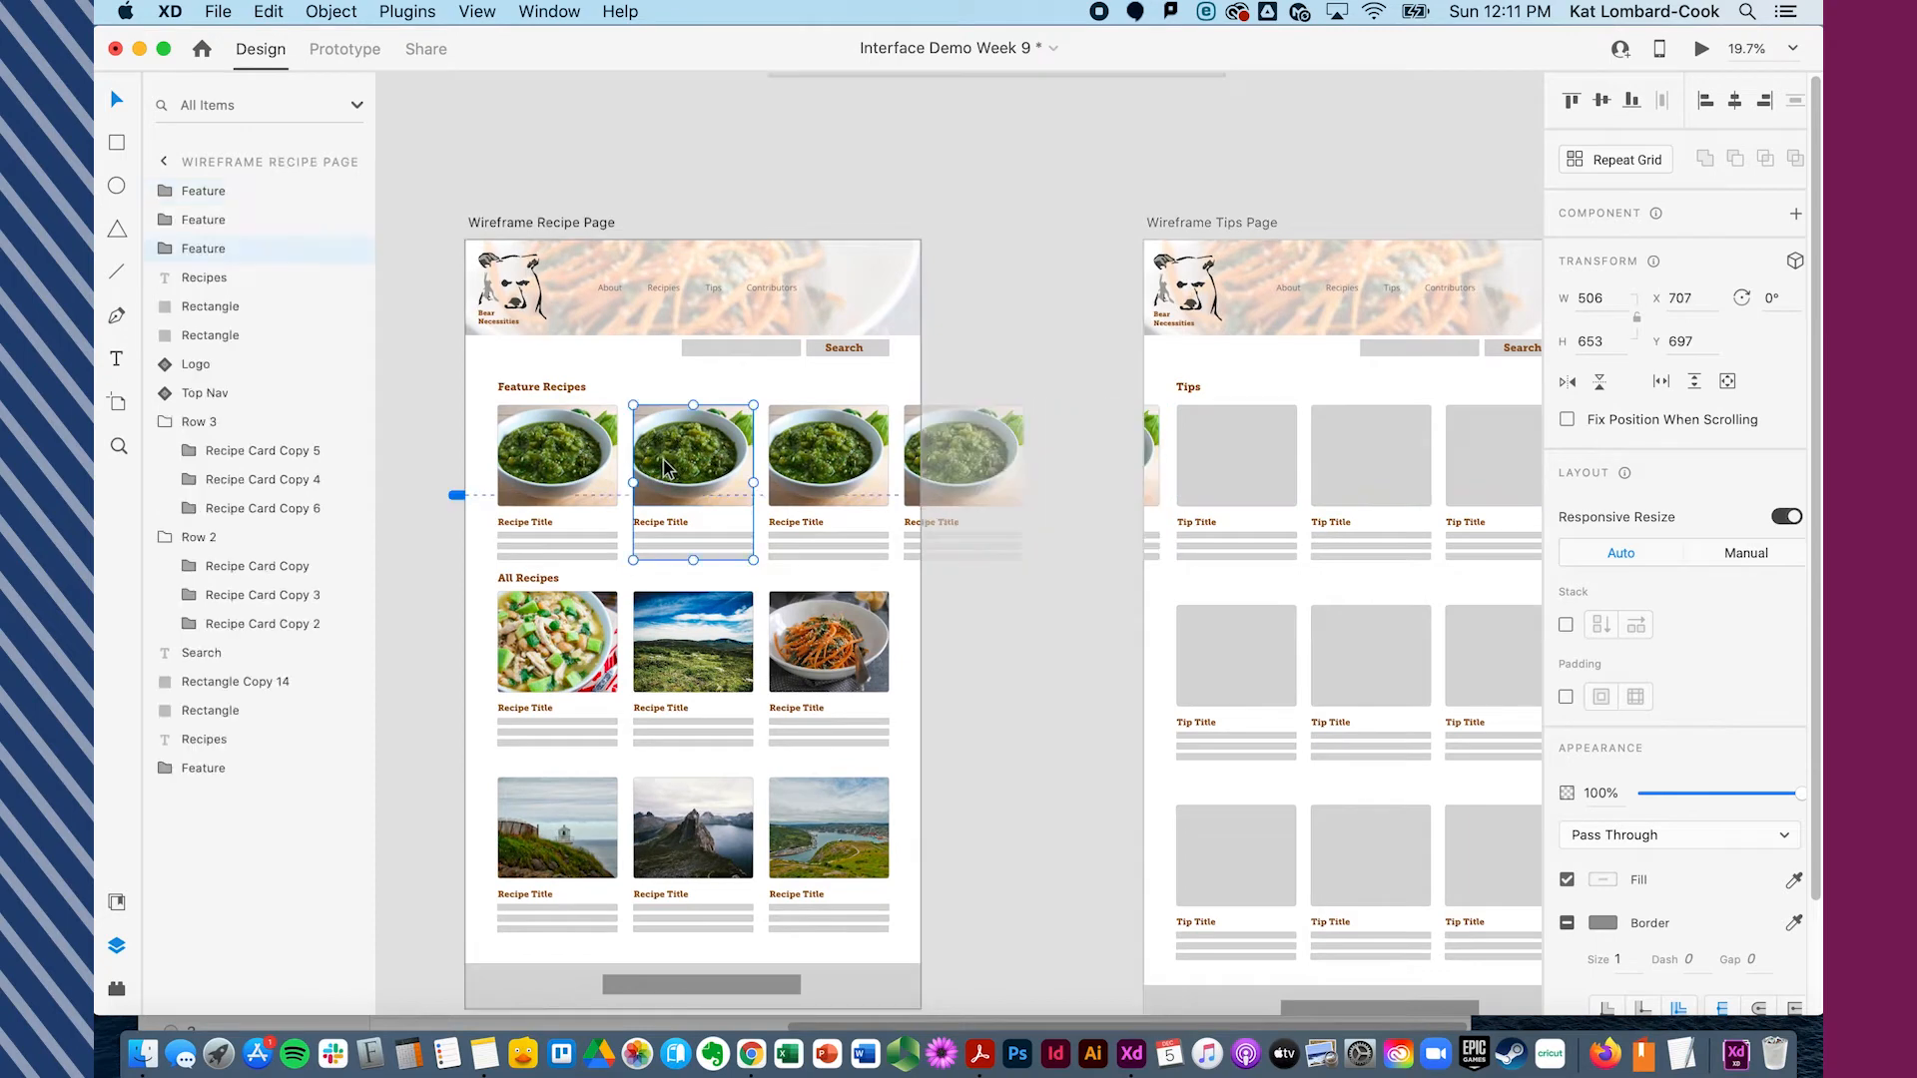
click(129, 1057)
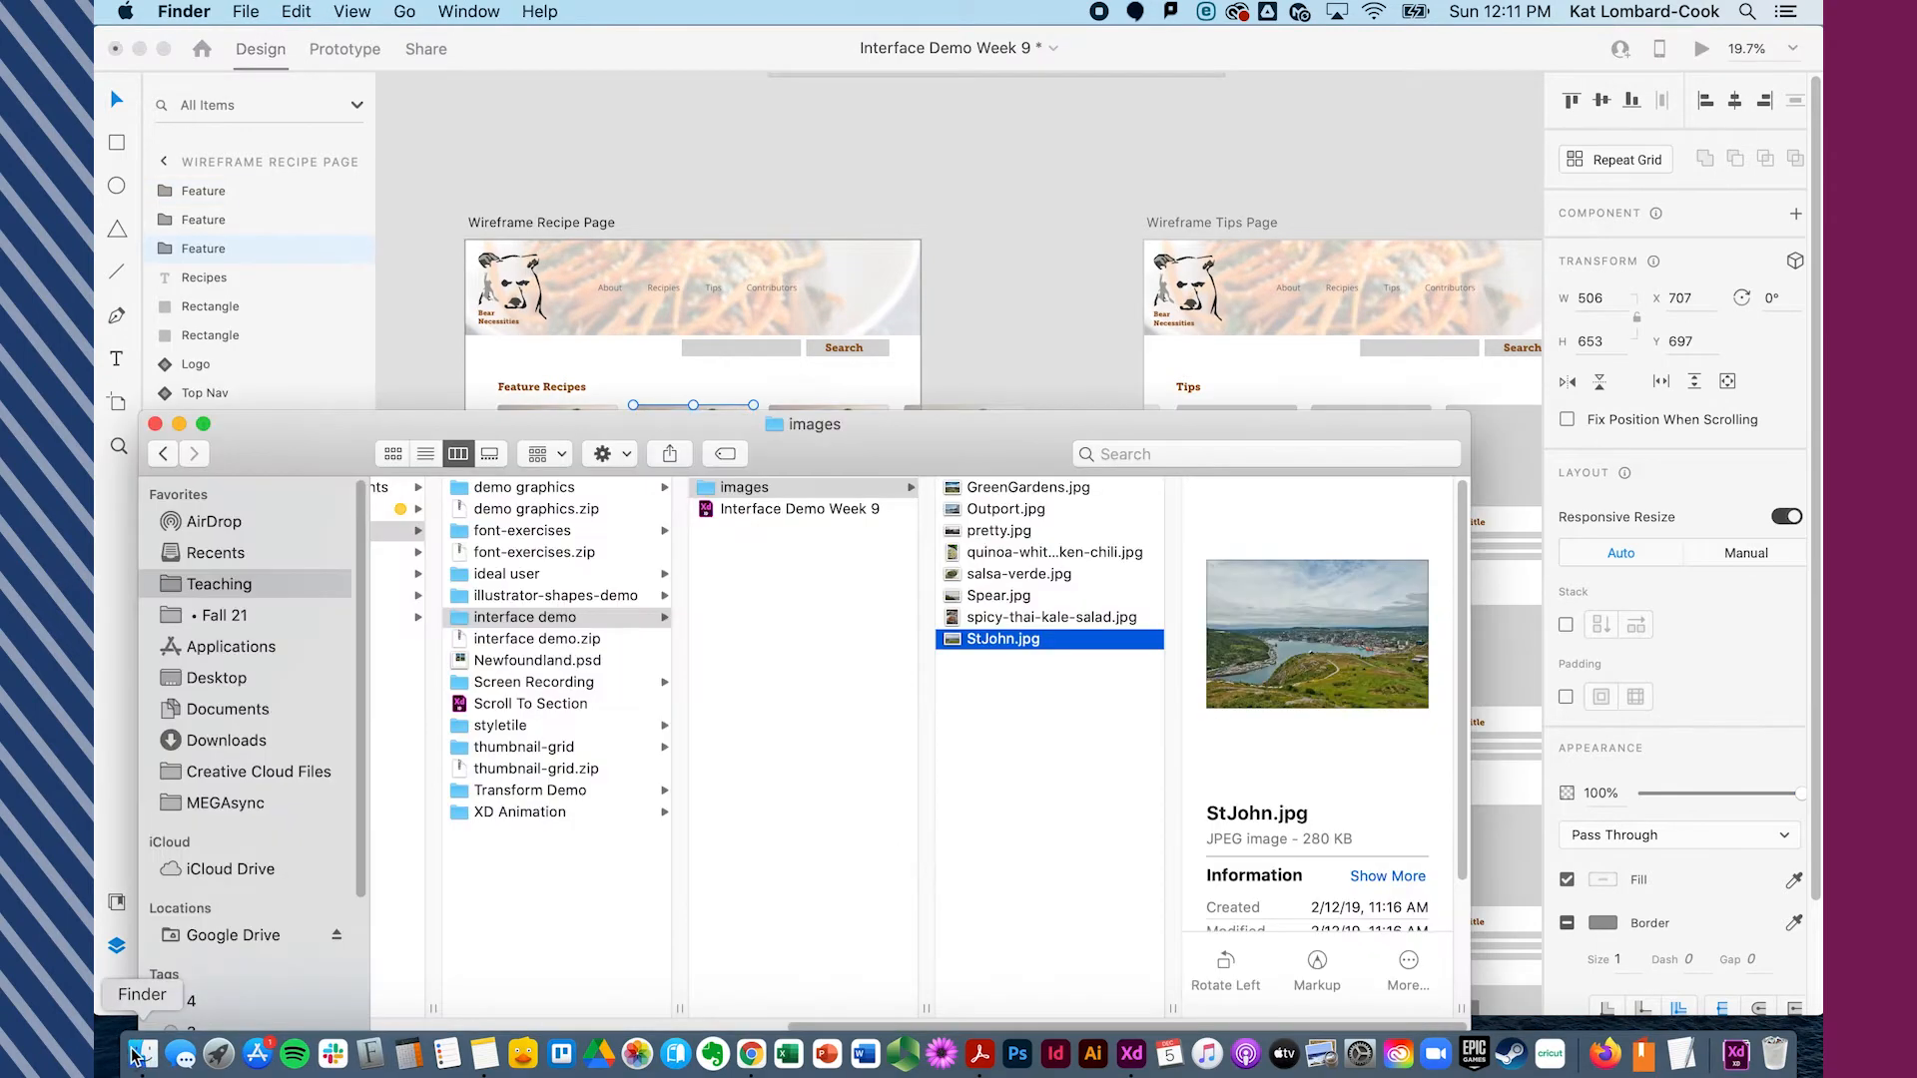
drag(908, 453, 699, 459)
drag(794, 757, 828, 458)
drag(805, 784, 958, 464)
click(1074, 464)
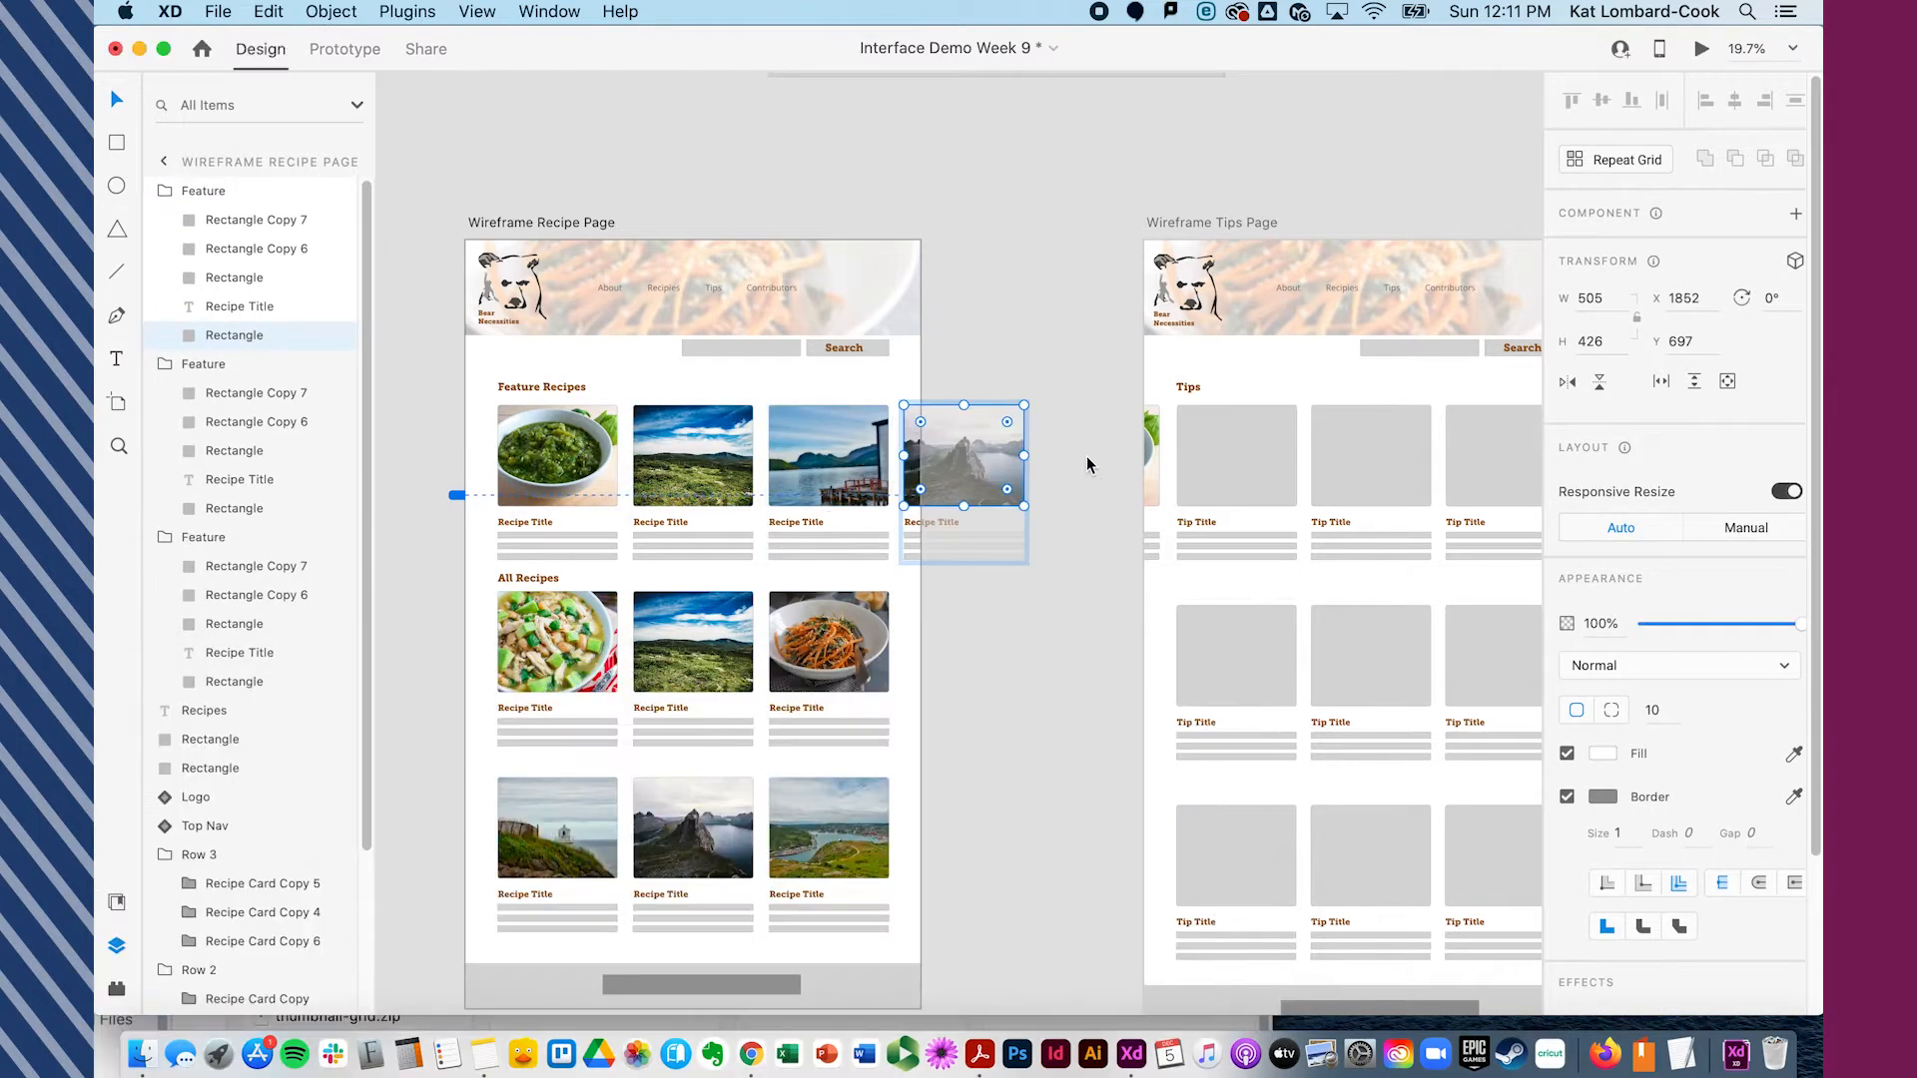
click(1148, 461)
key(super+Tab)
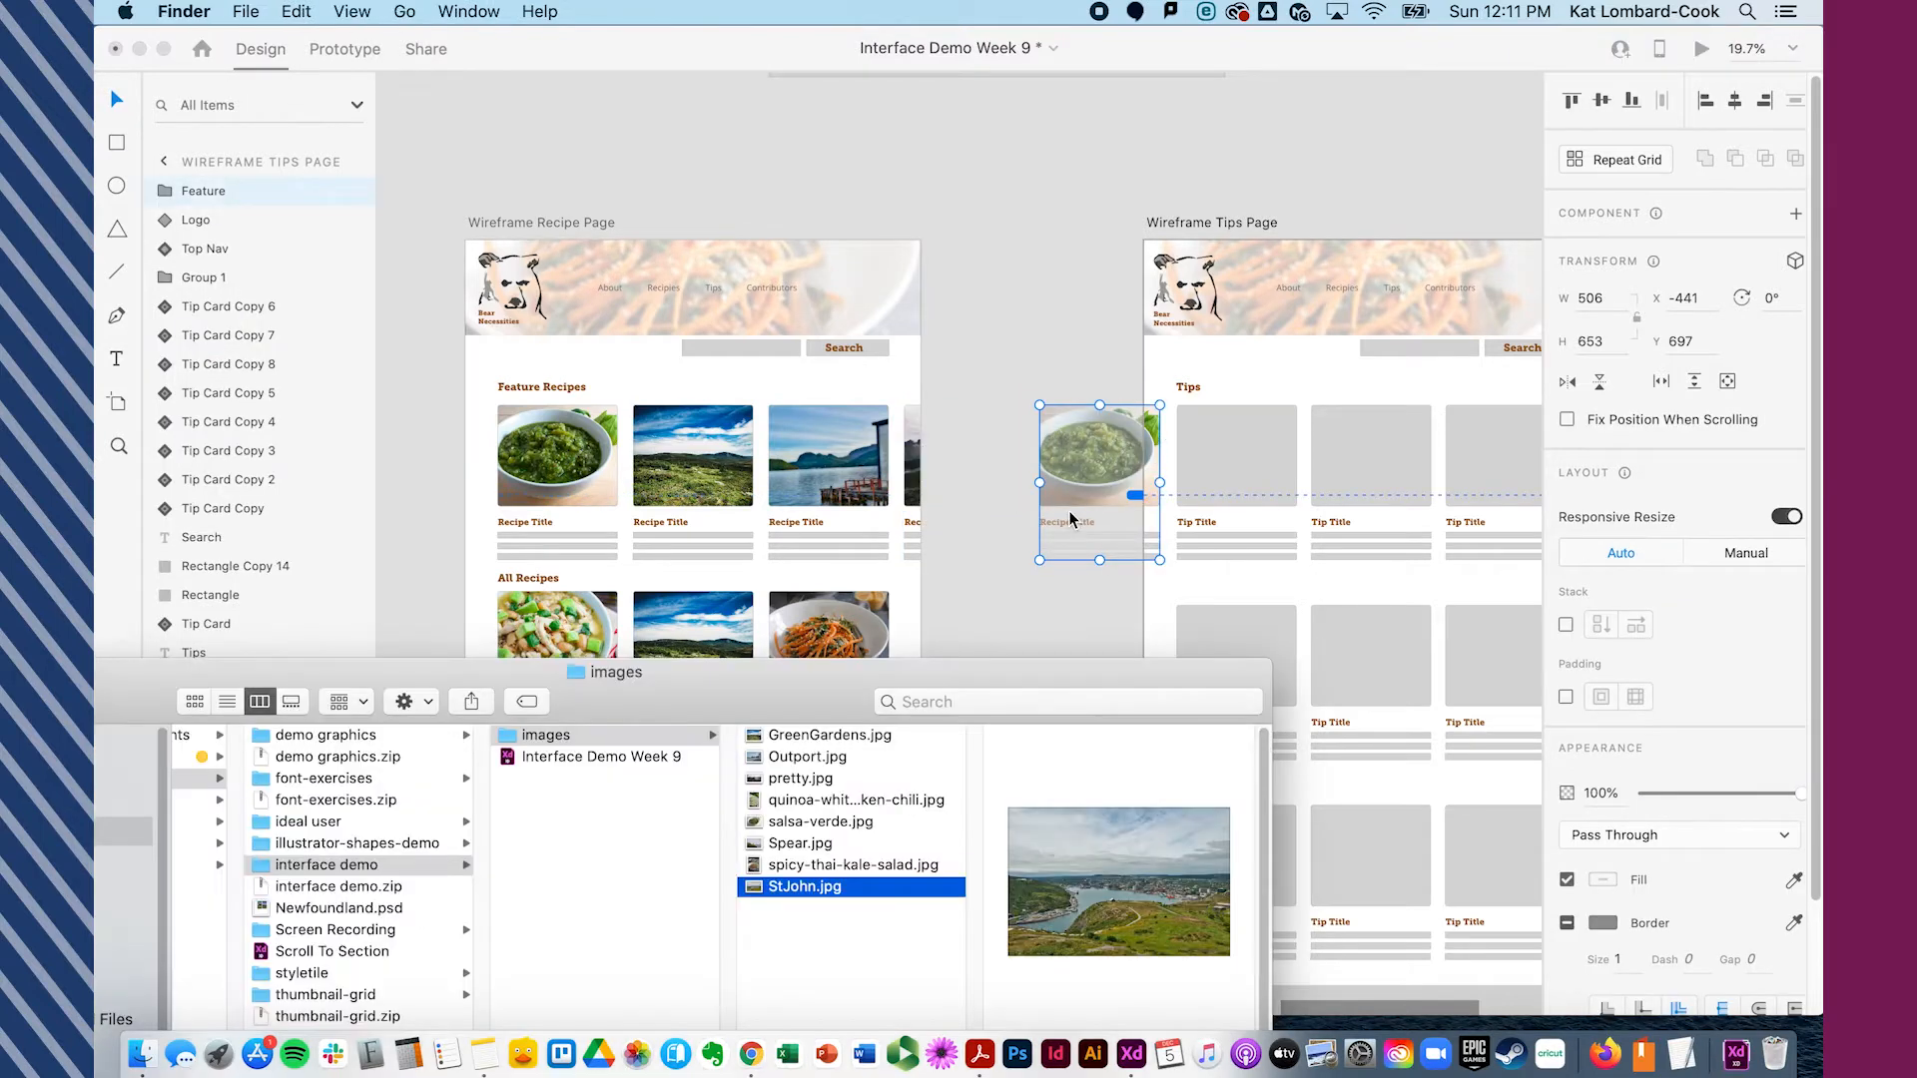
drag(795, 848, 1081, 306)
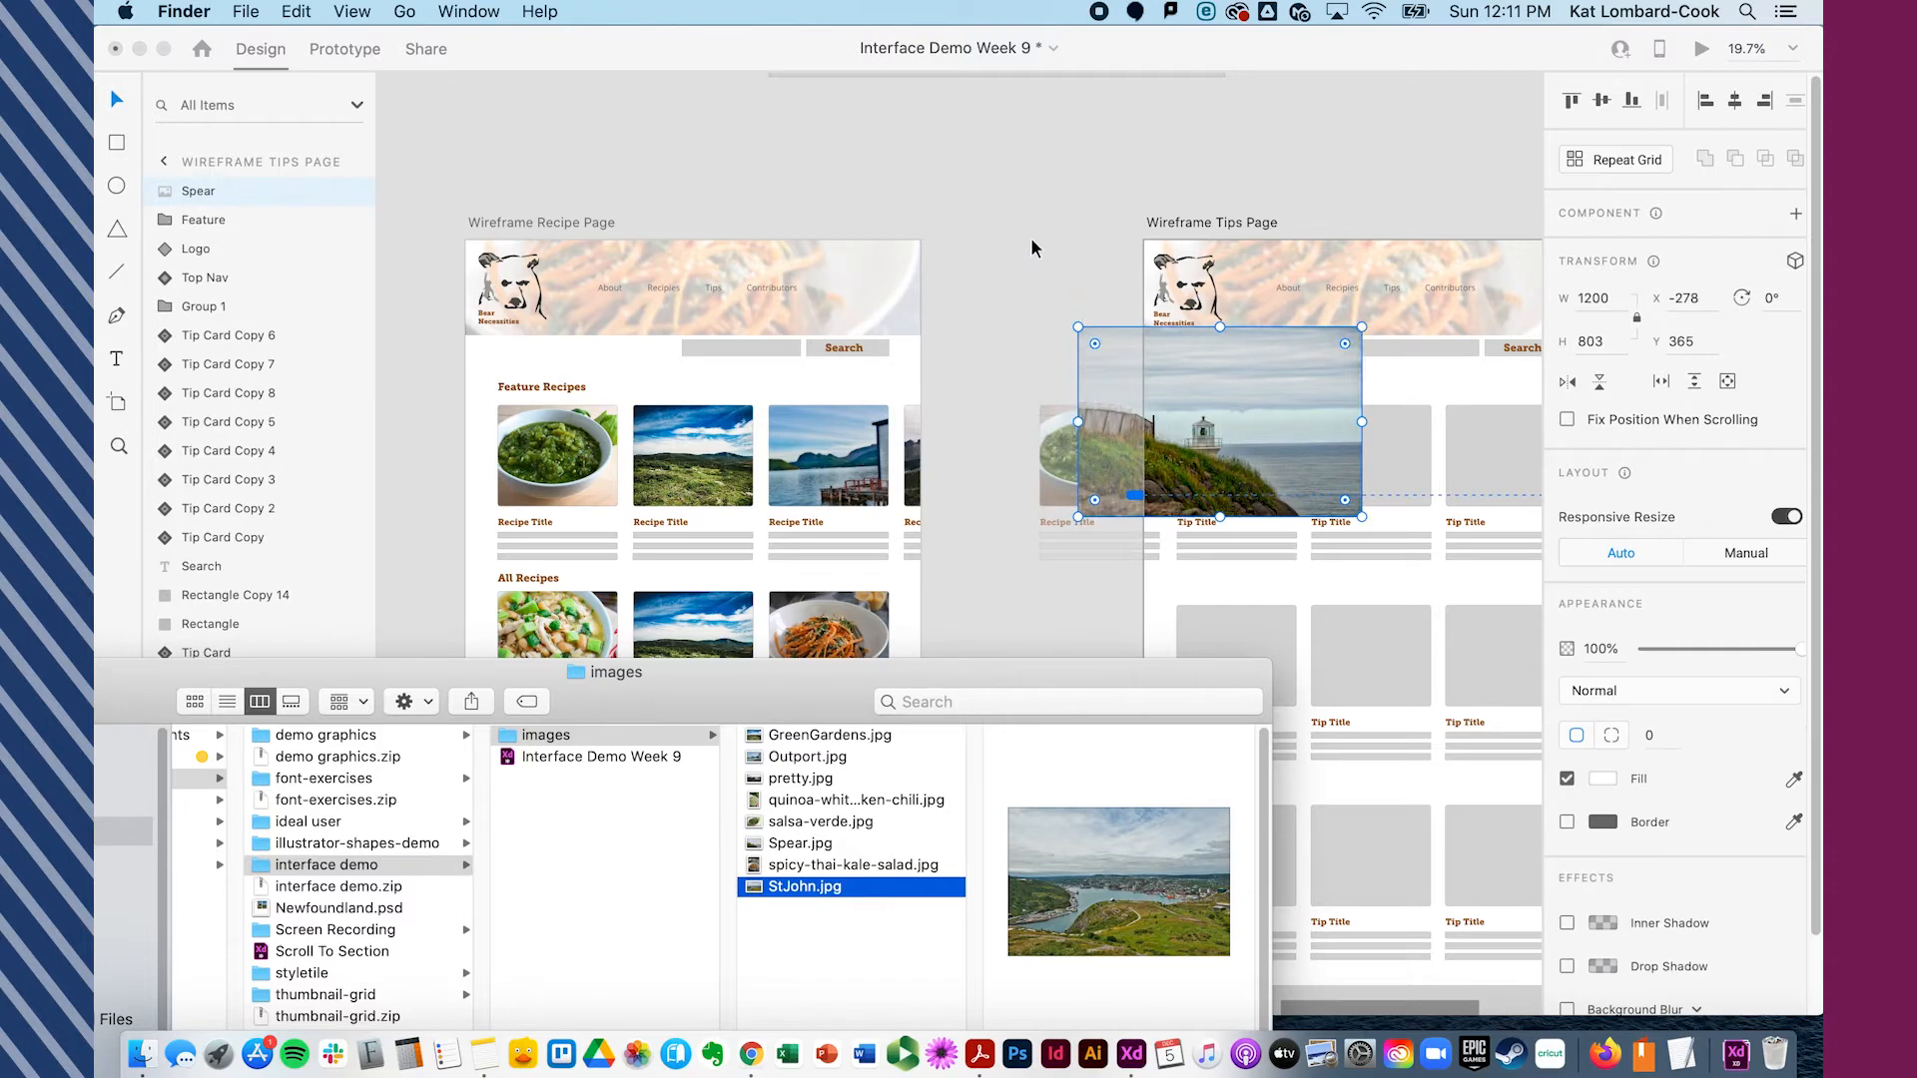
click(1237, 415)
key(Delete)
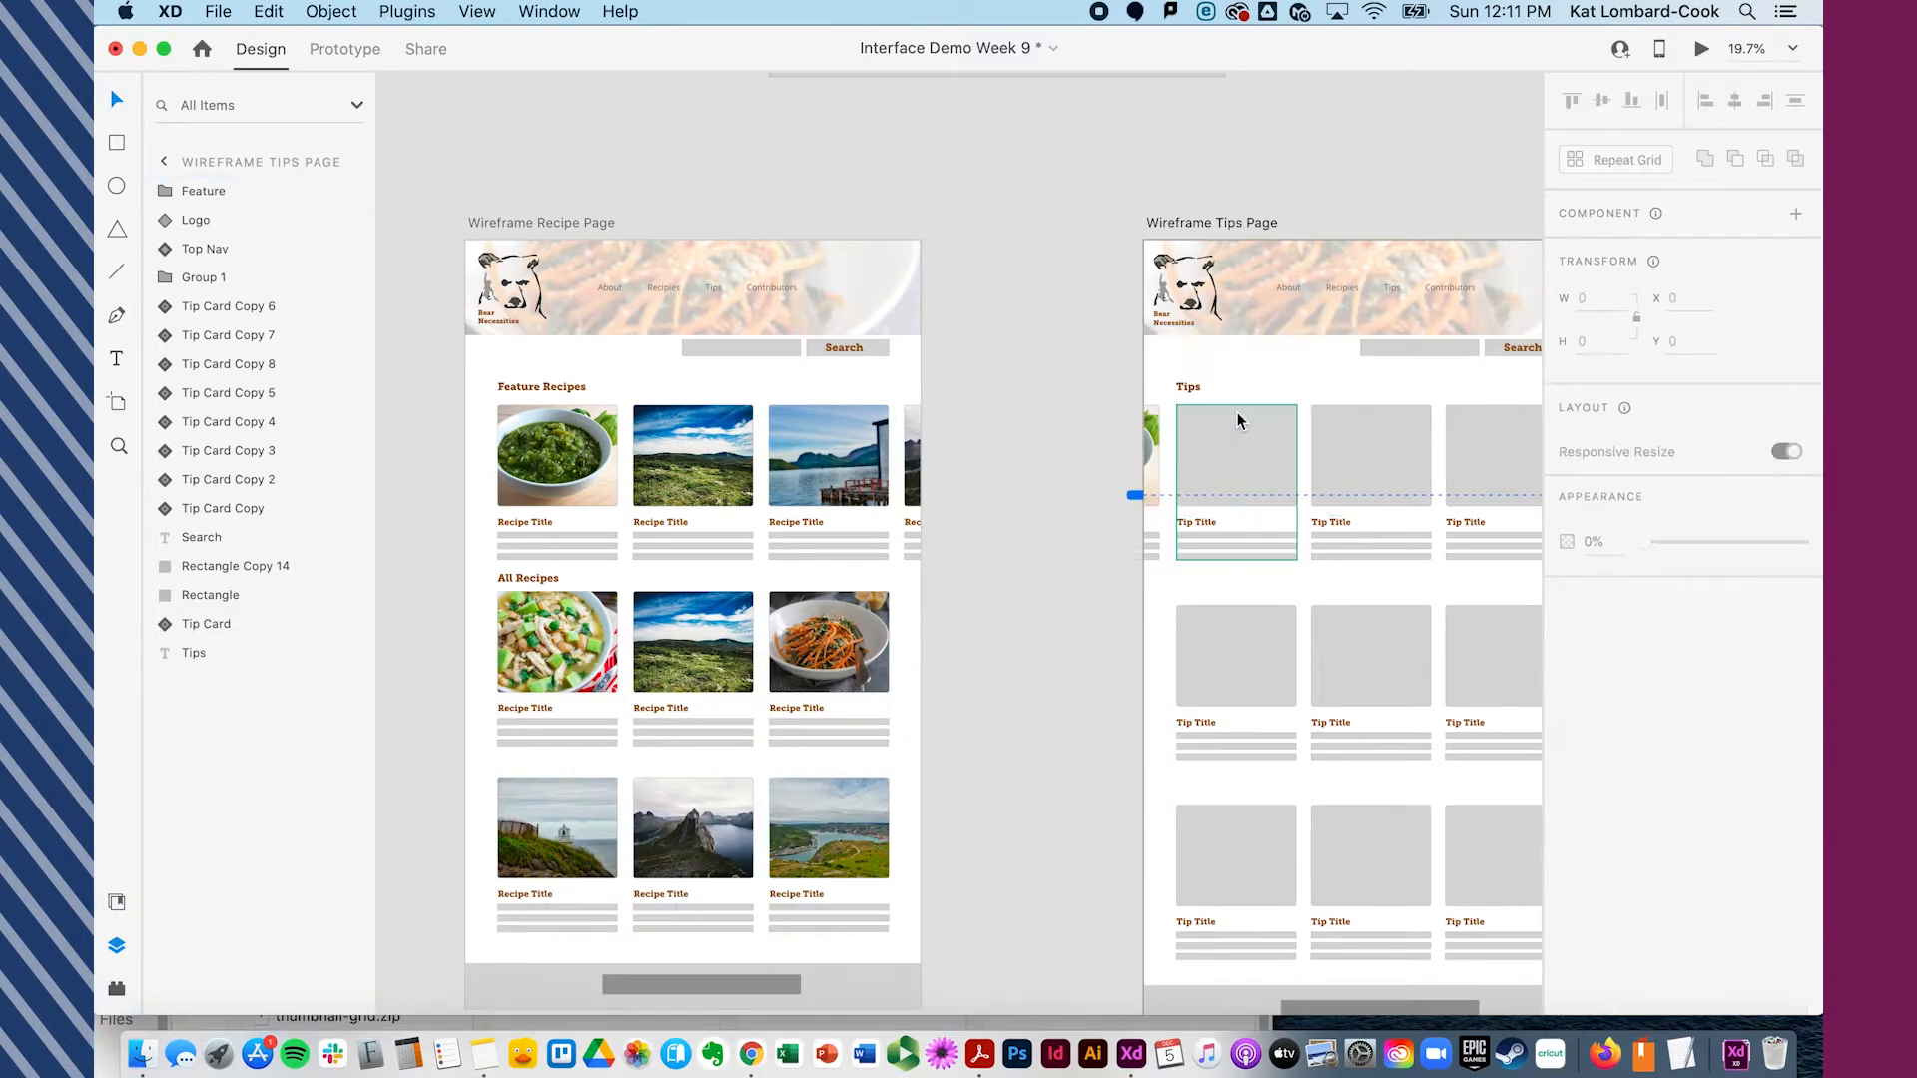
- Fill the fifth feature card's image with StJohn.jpg from the images folder
click(1149, 459)
double_click(1148, 460)
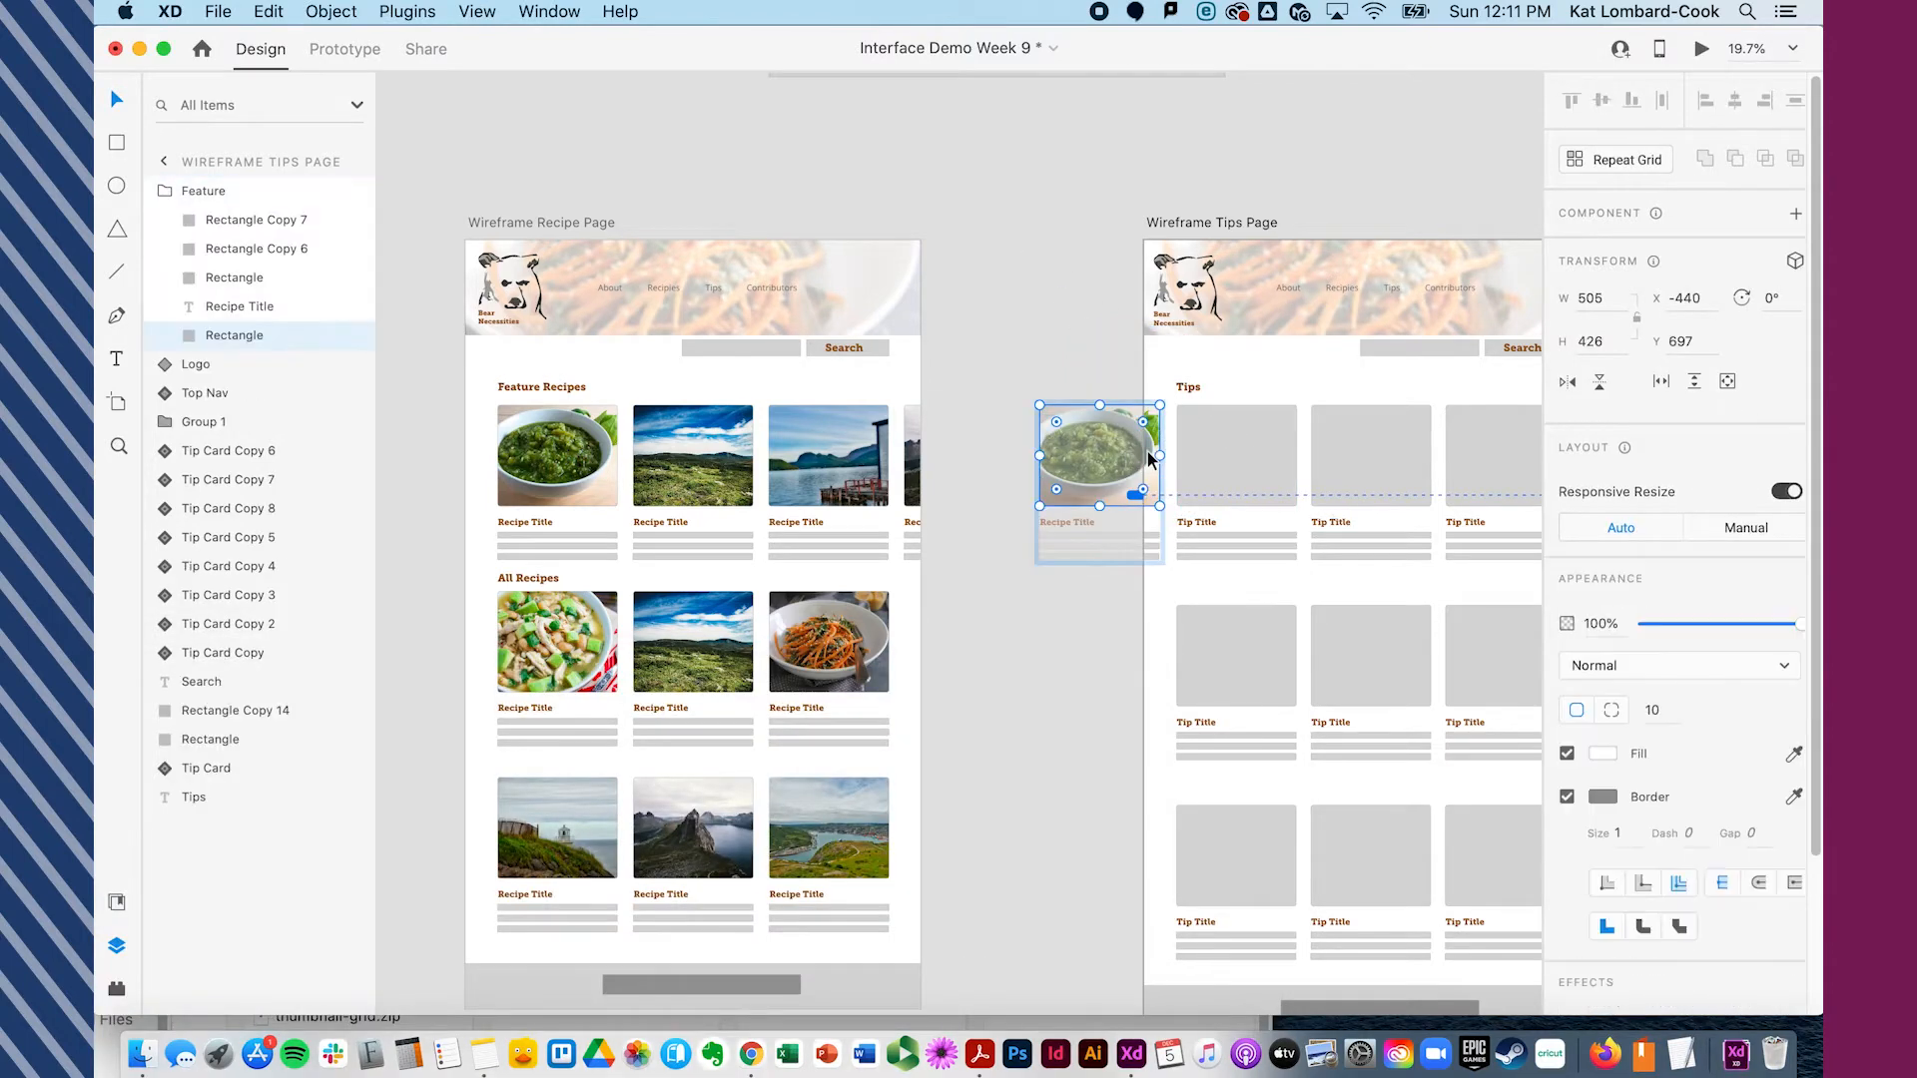
key(super+Tab)
drag(799, 892, 1078, 489)
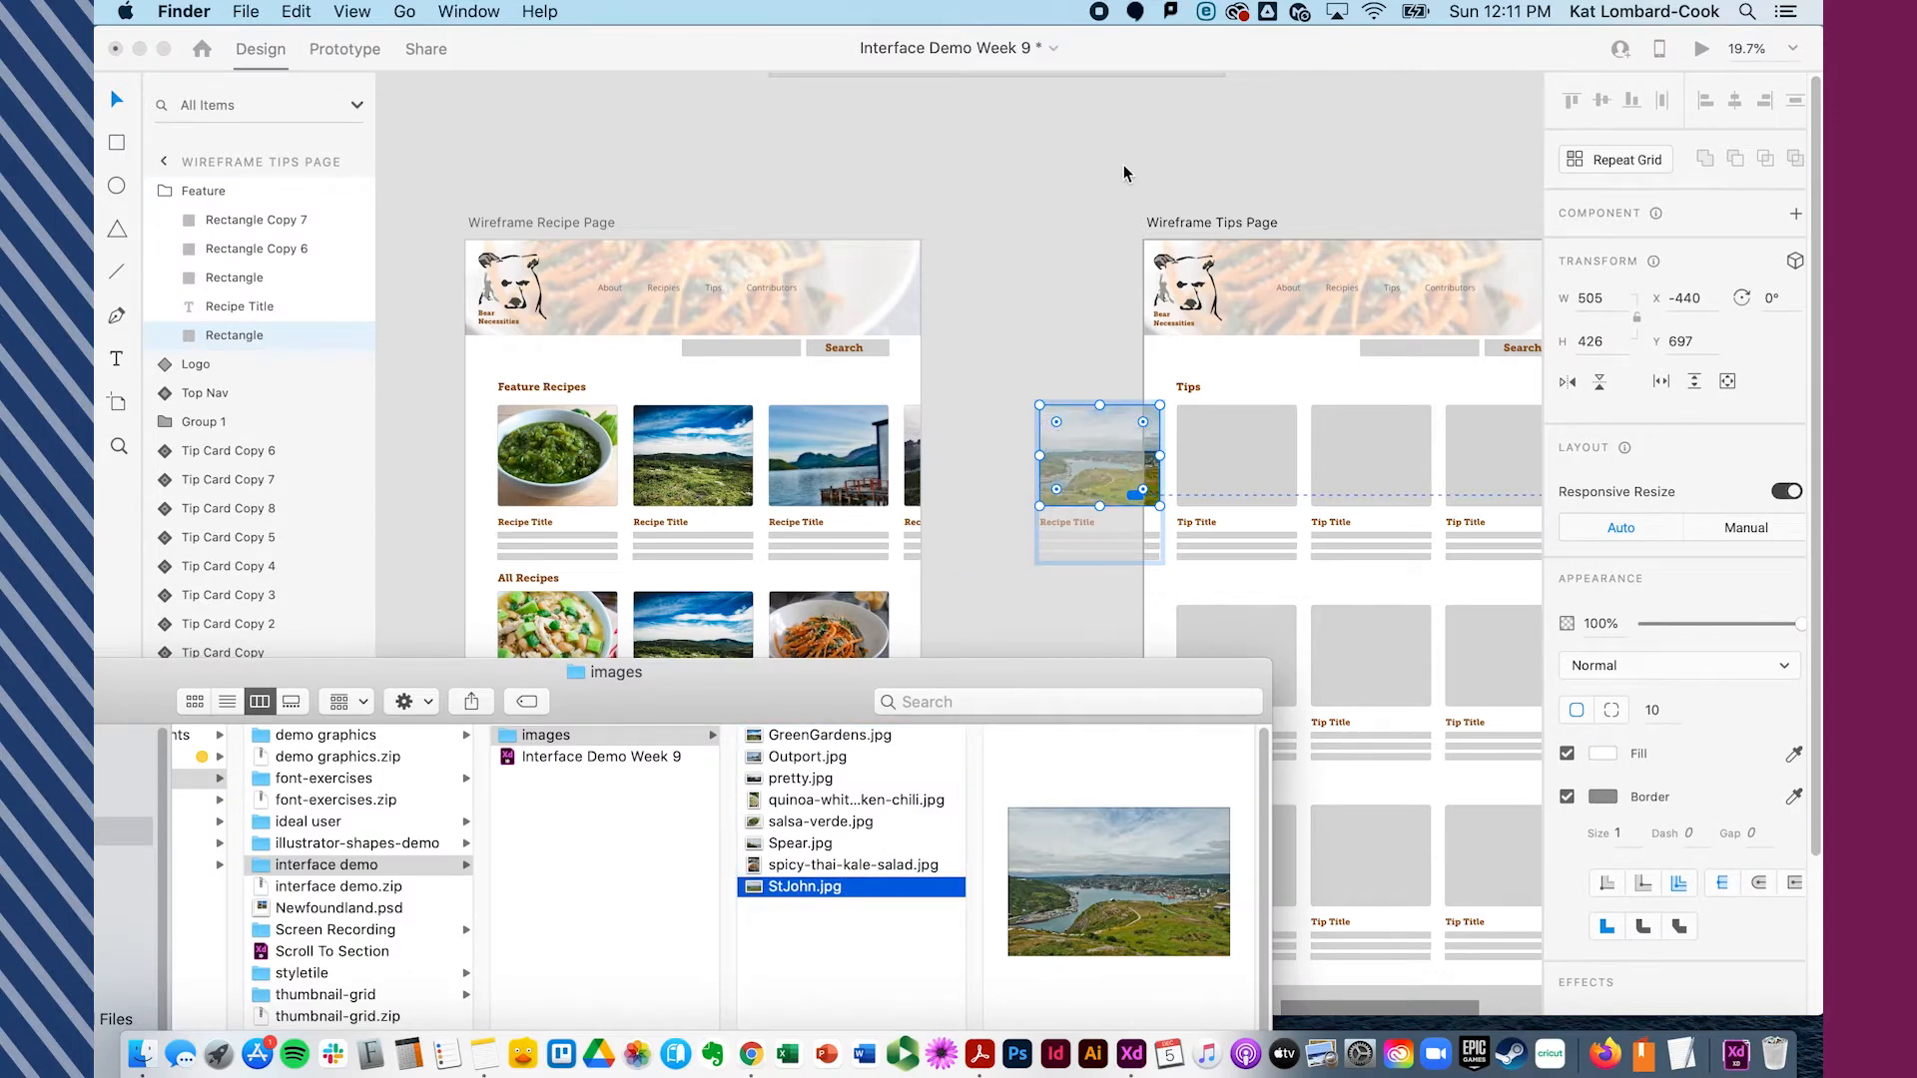
key(super+Tab)
click(1051, 341)
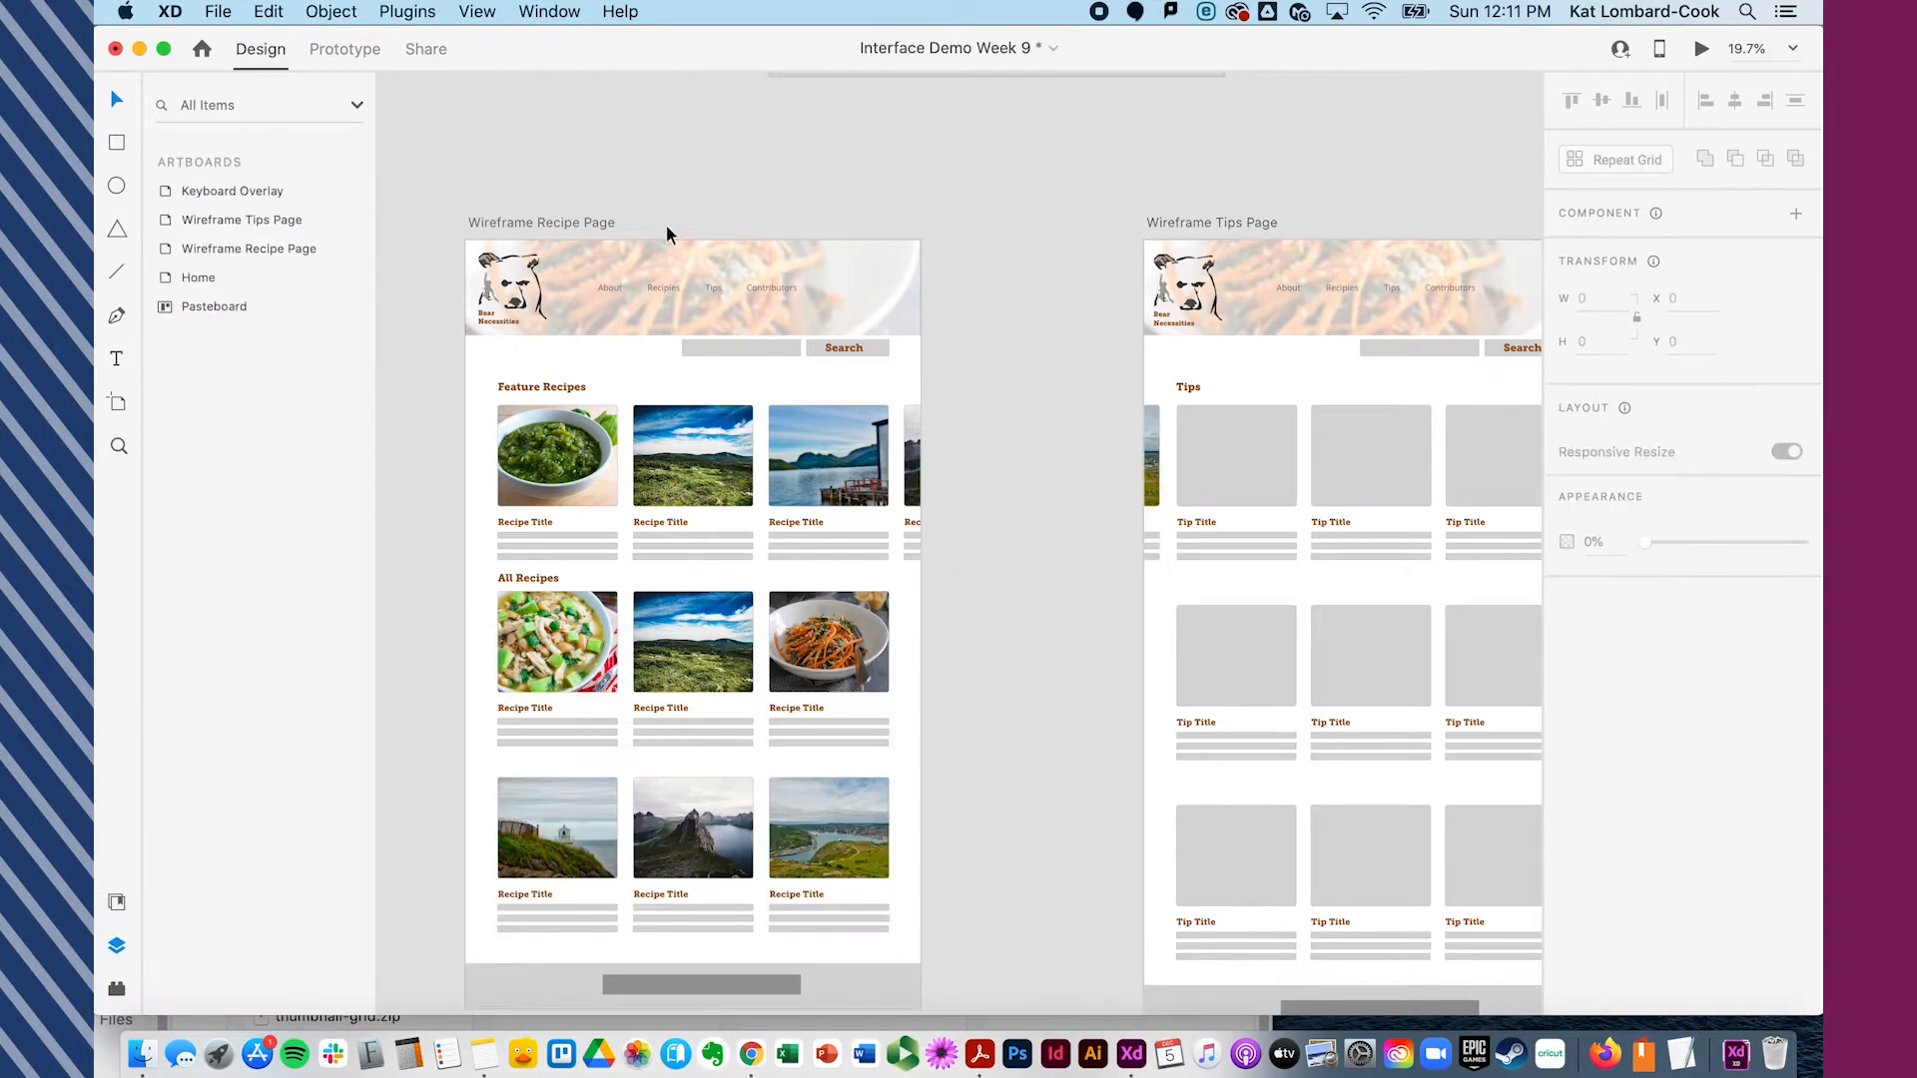
- Select all five feature cards and group them
drag(479, 407, 1163, 567)
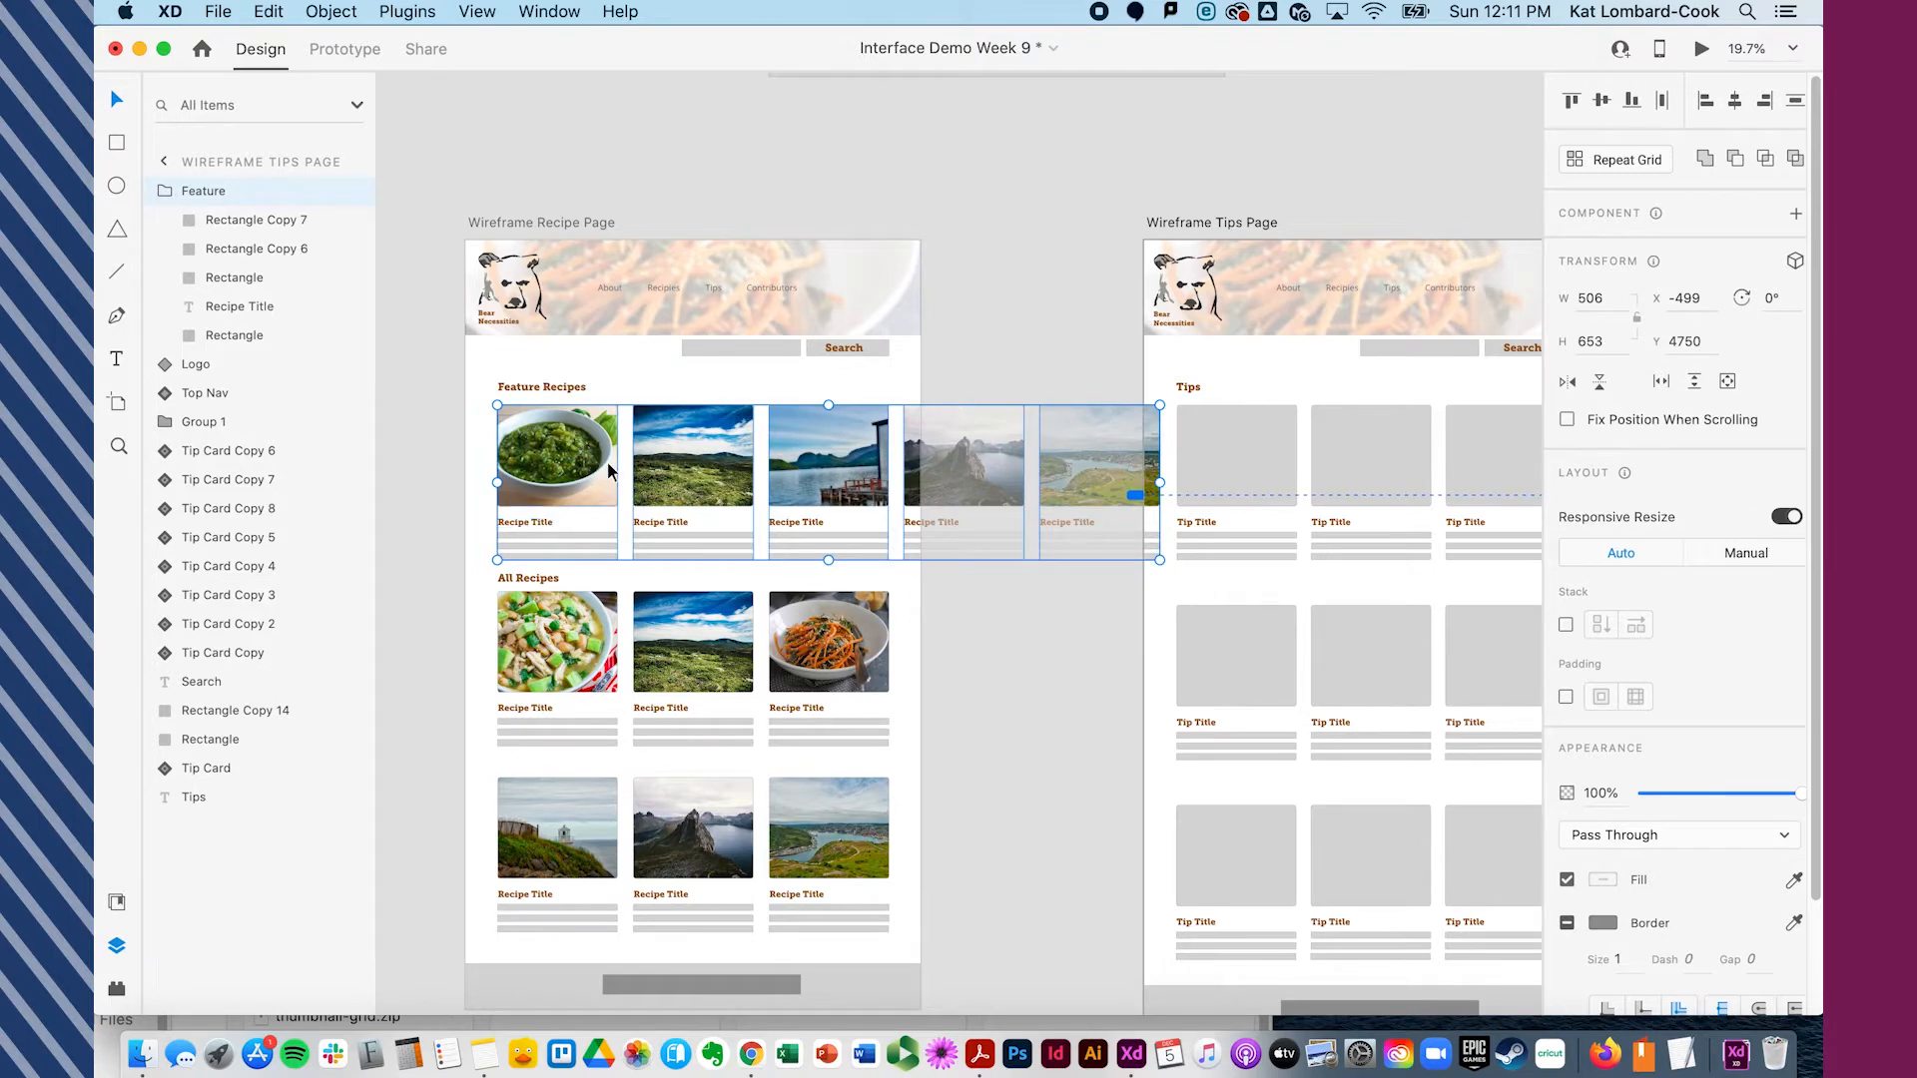
key(super+g)
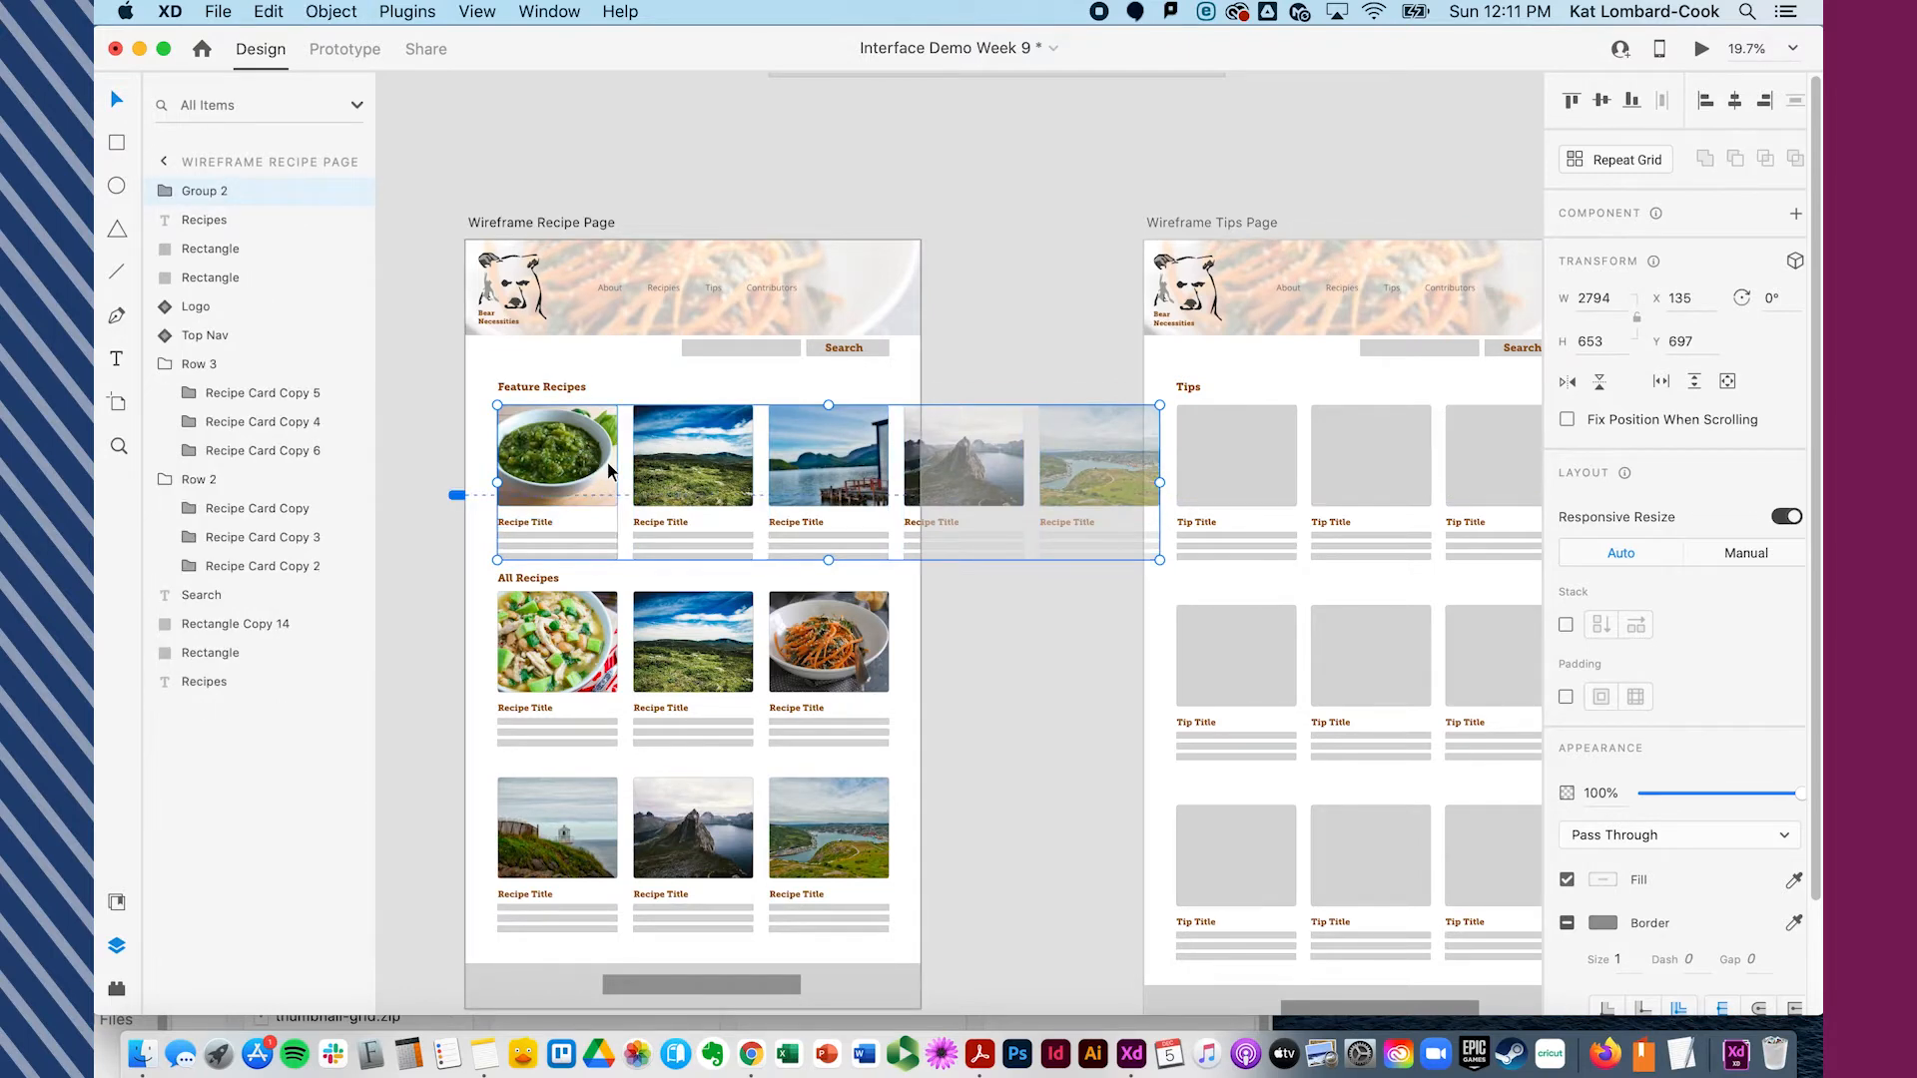
click(1041, 354)
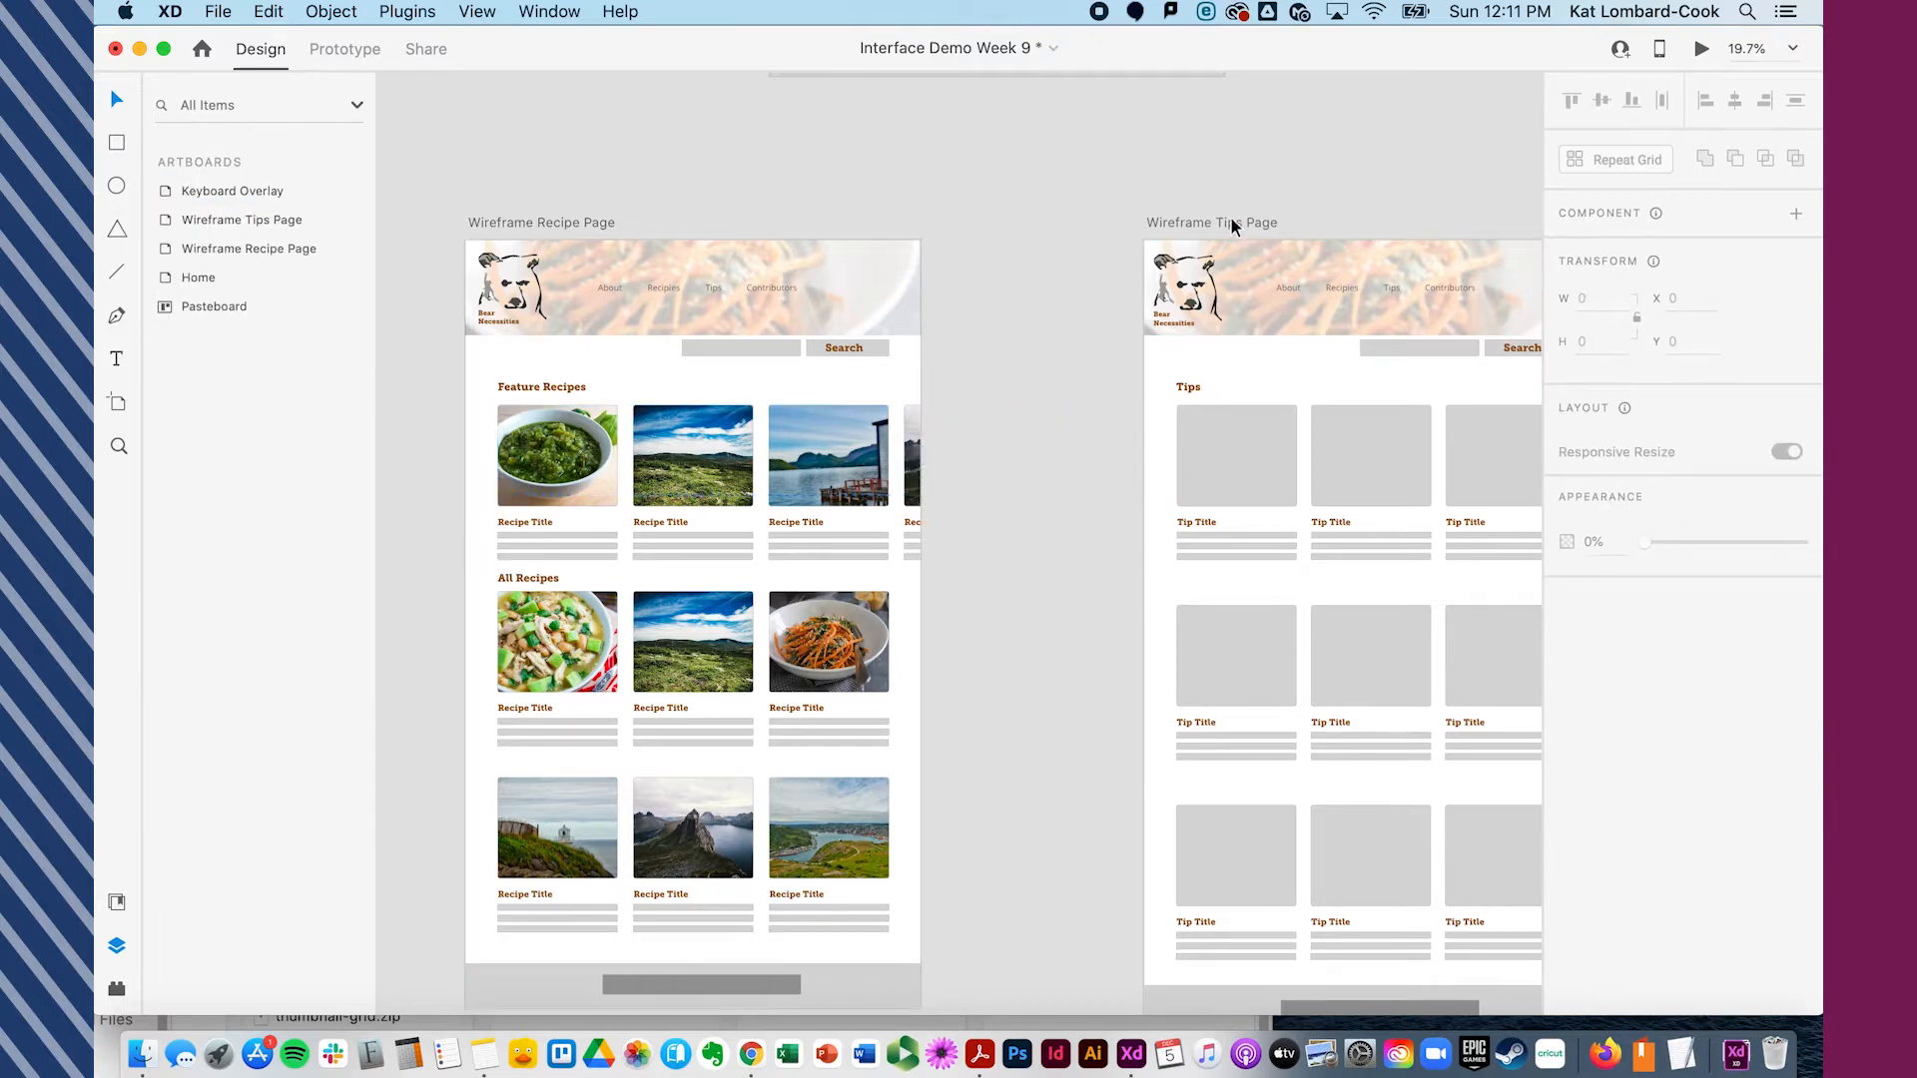
click(527, 458)
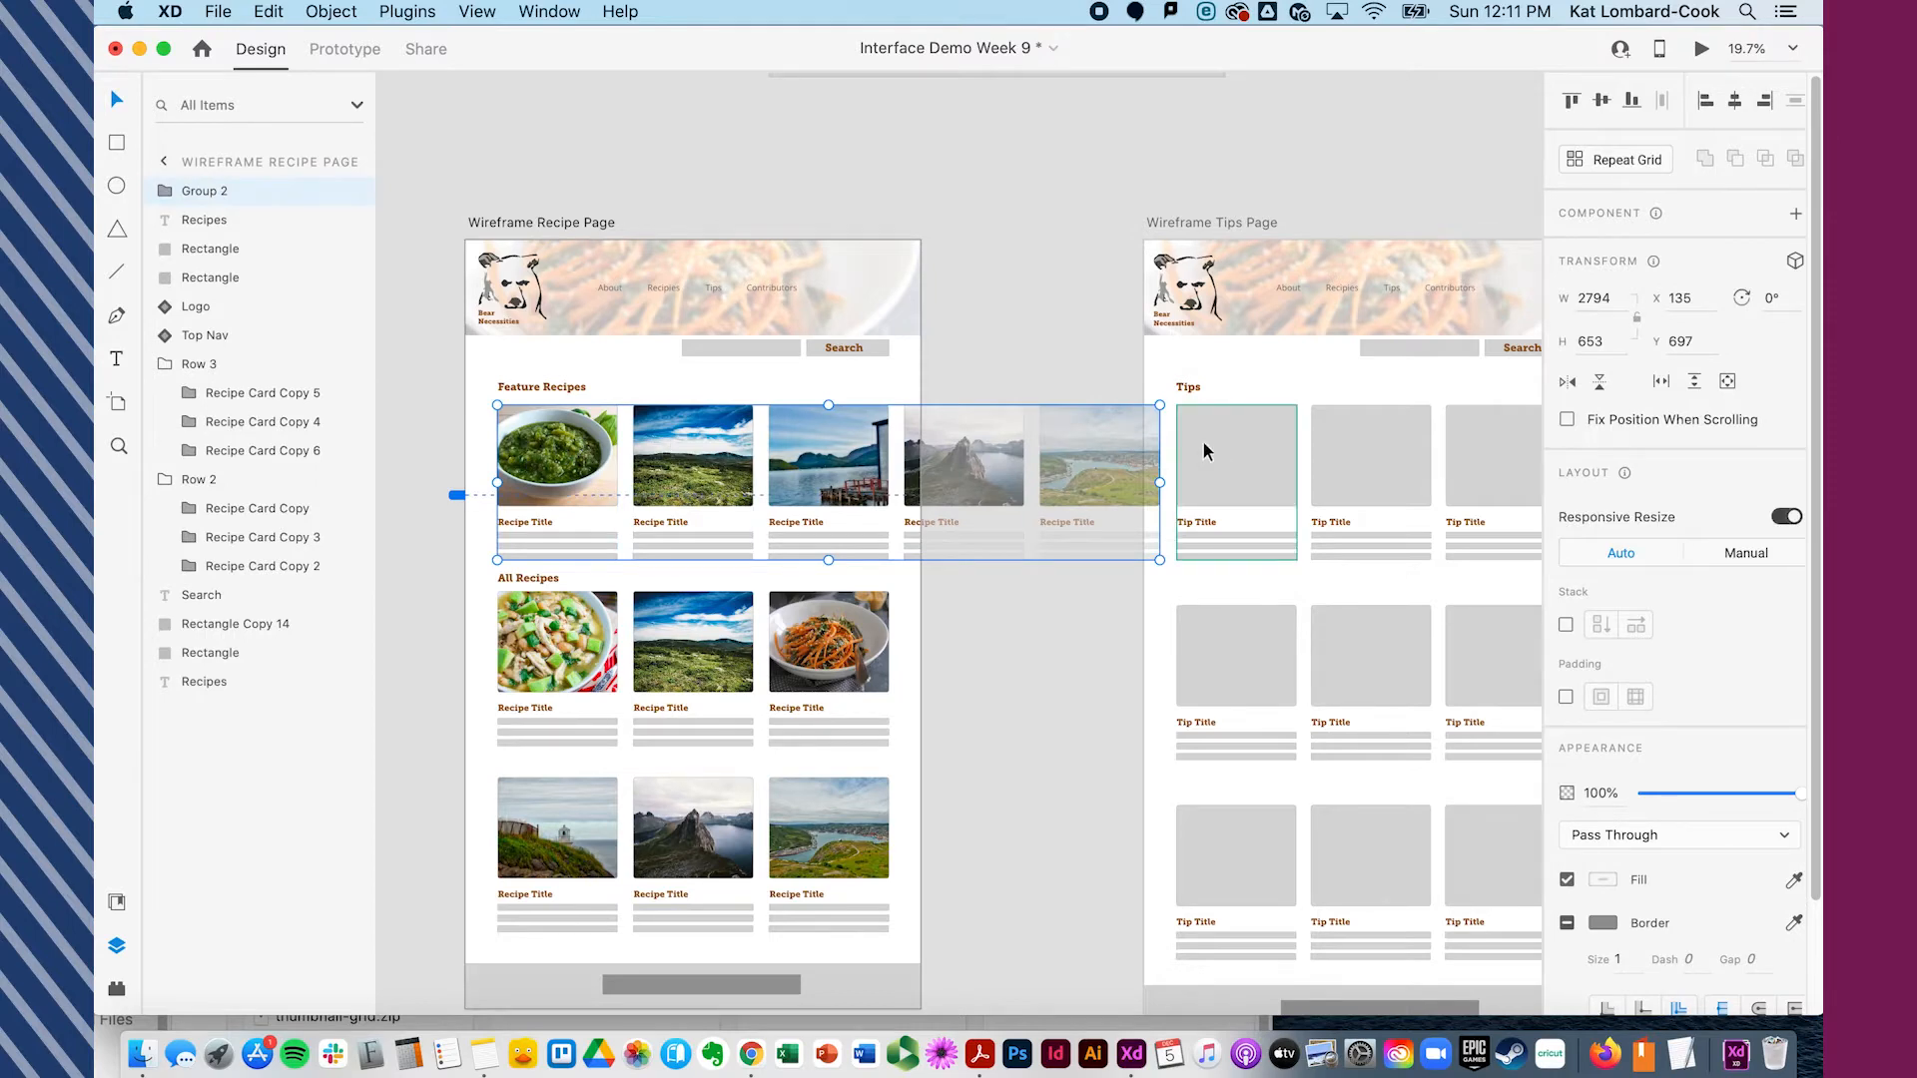
click(1144, 176)
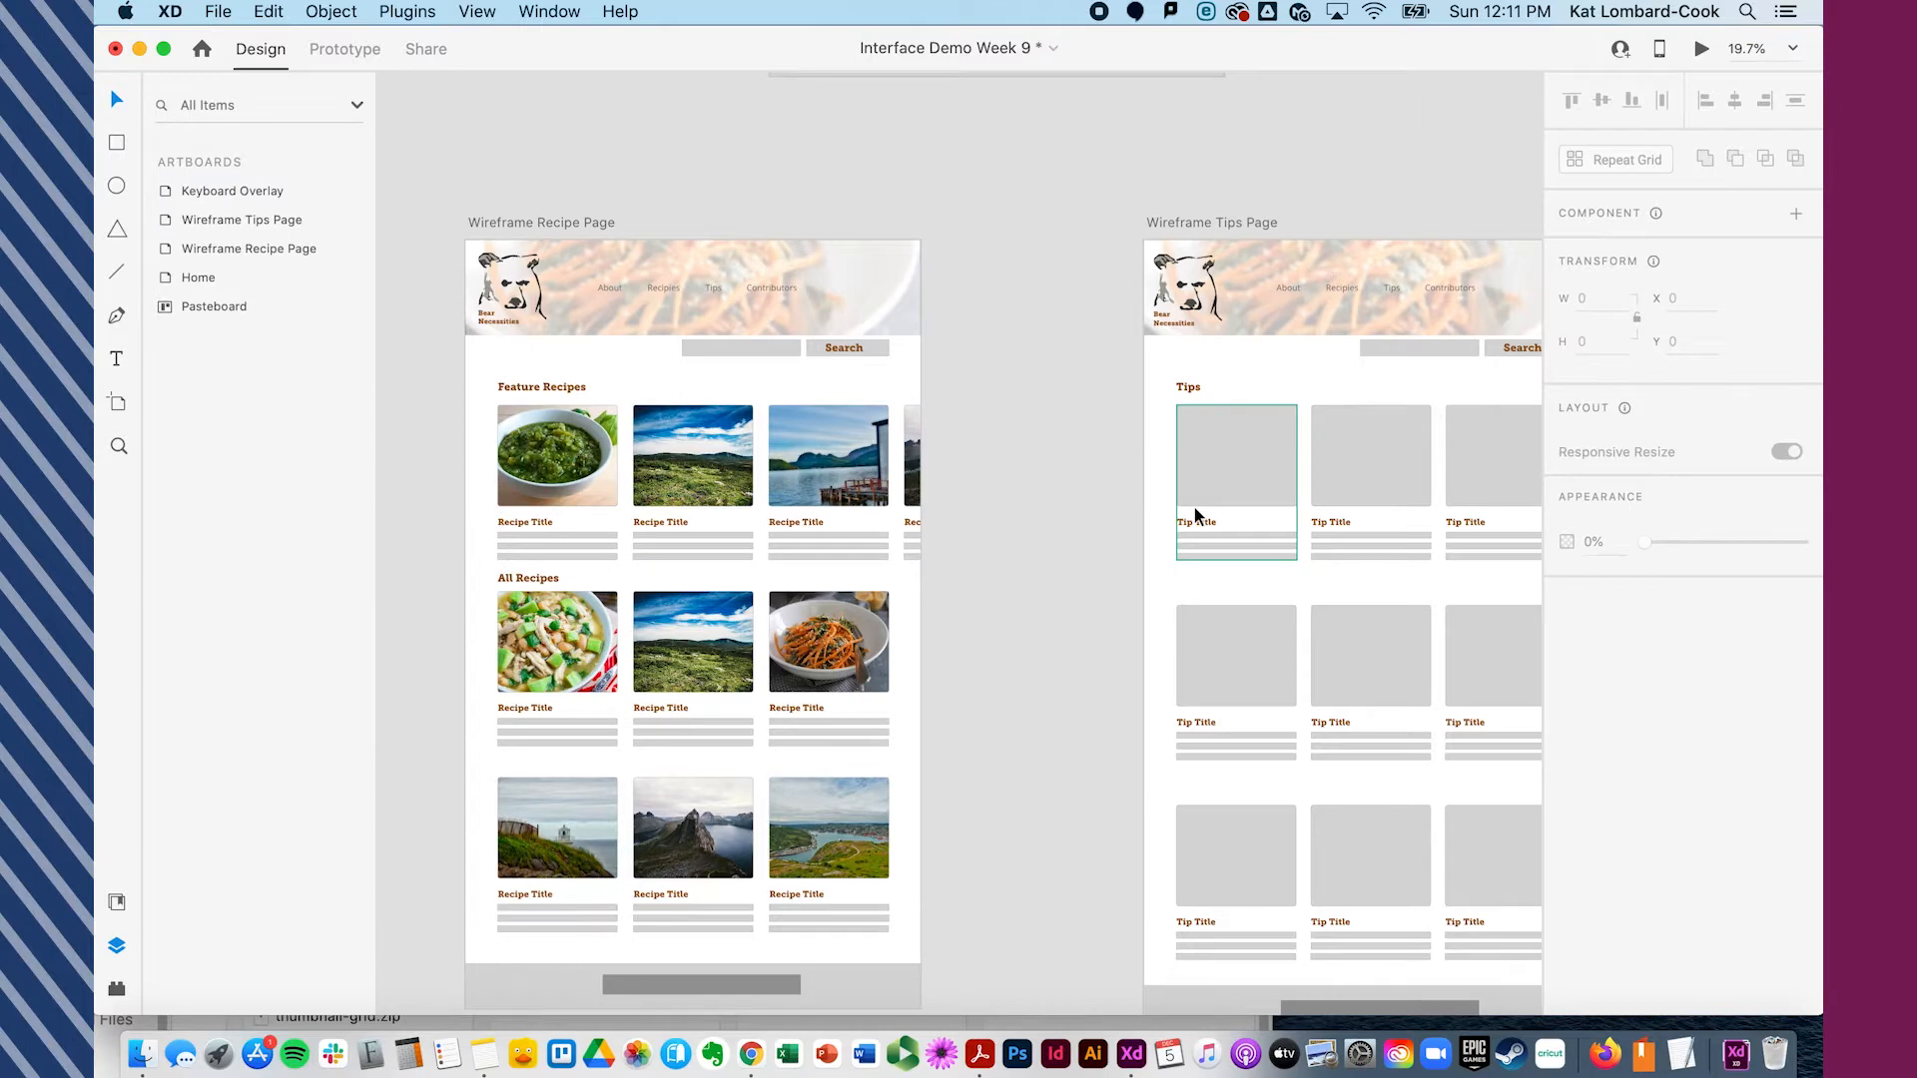
- Rename the new group "Feature Group"
click(534, 491)
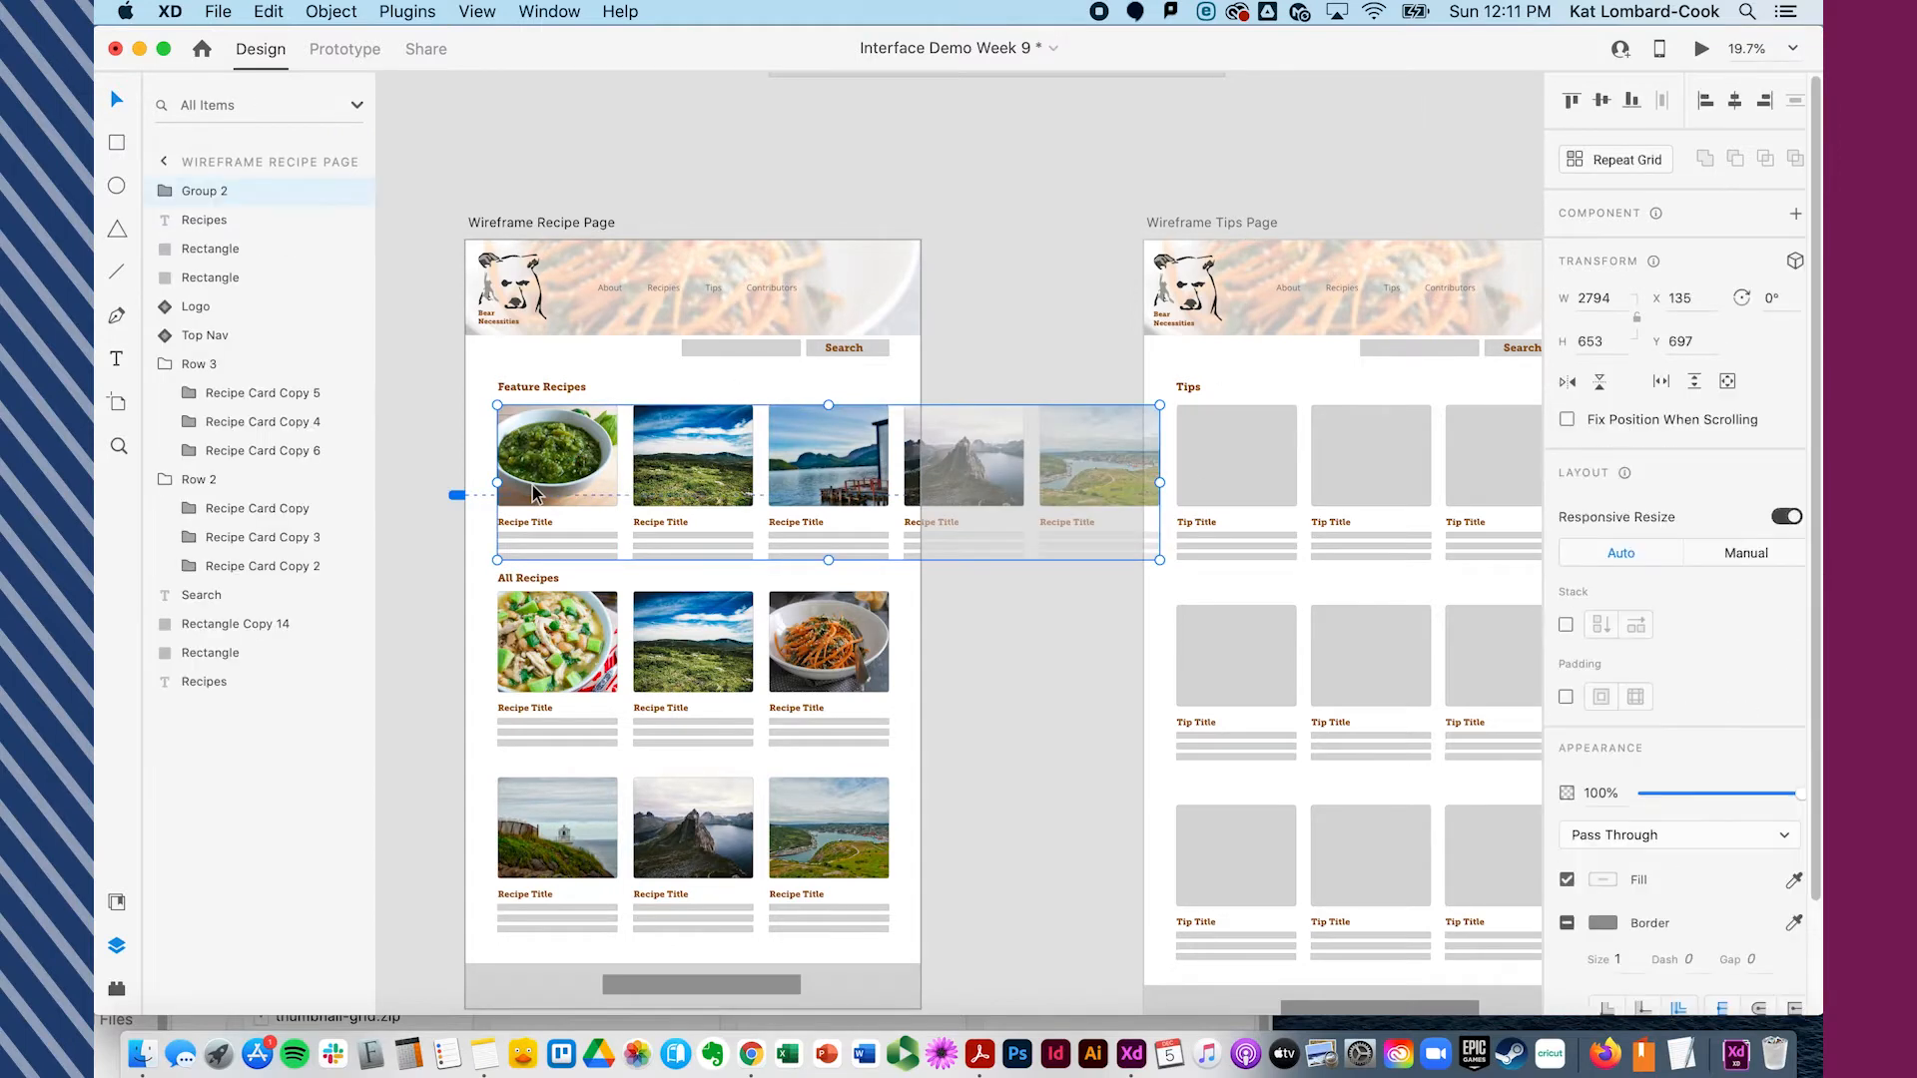
scroll(552, 467, left, 5)
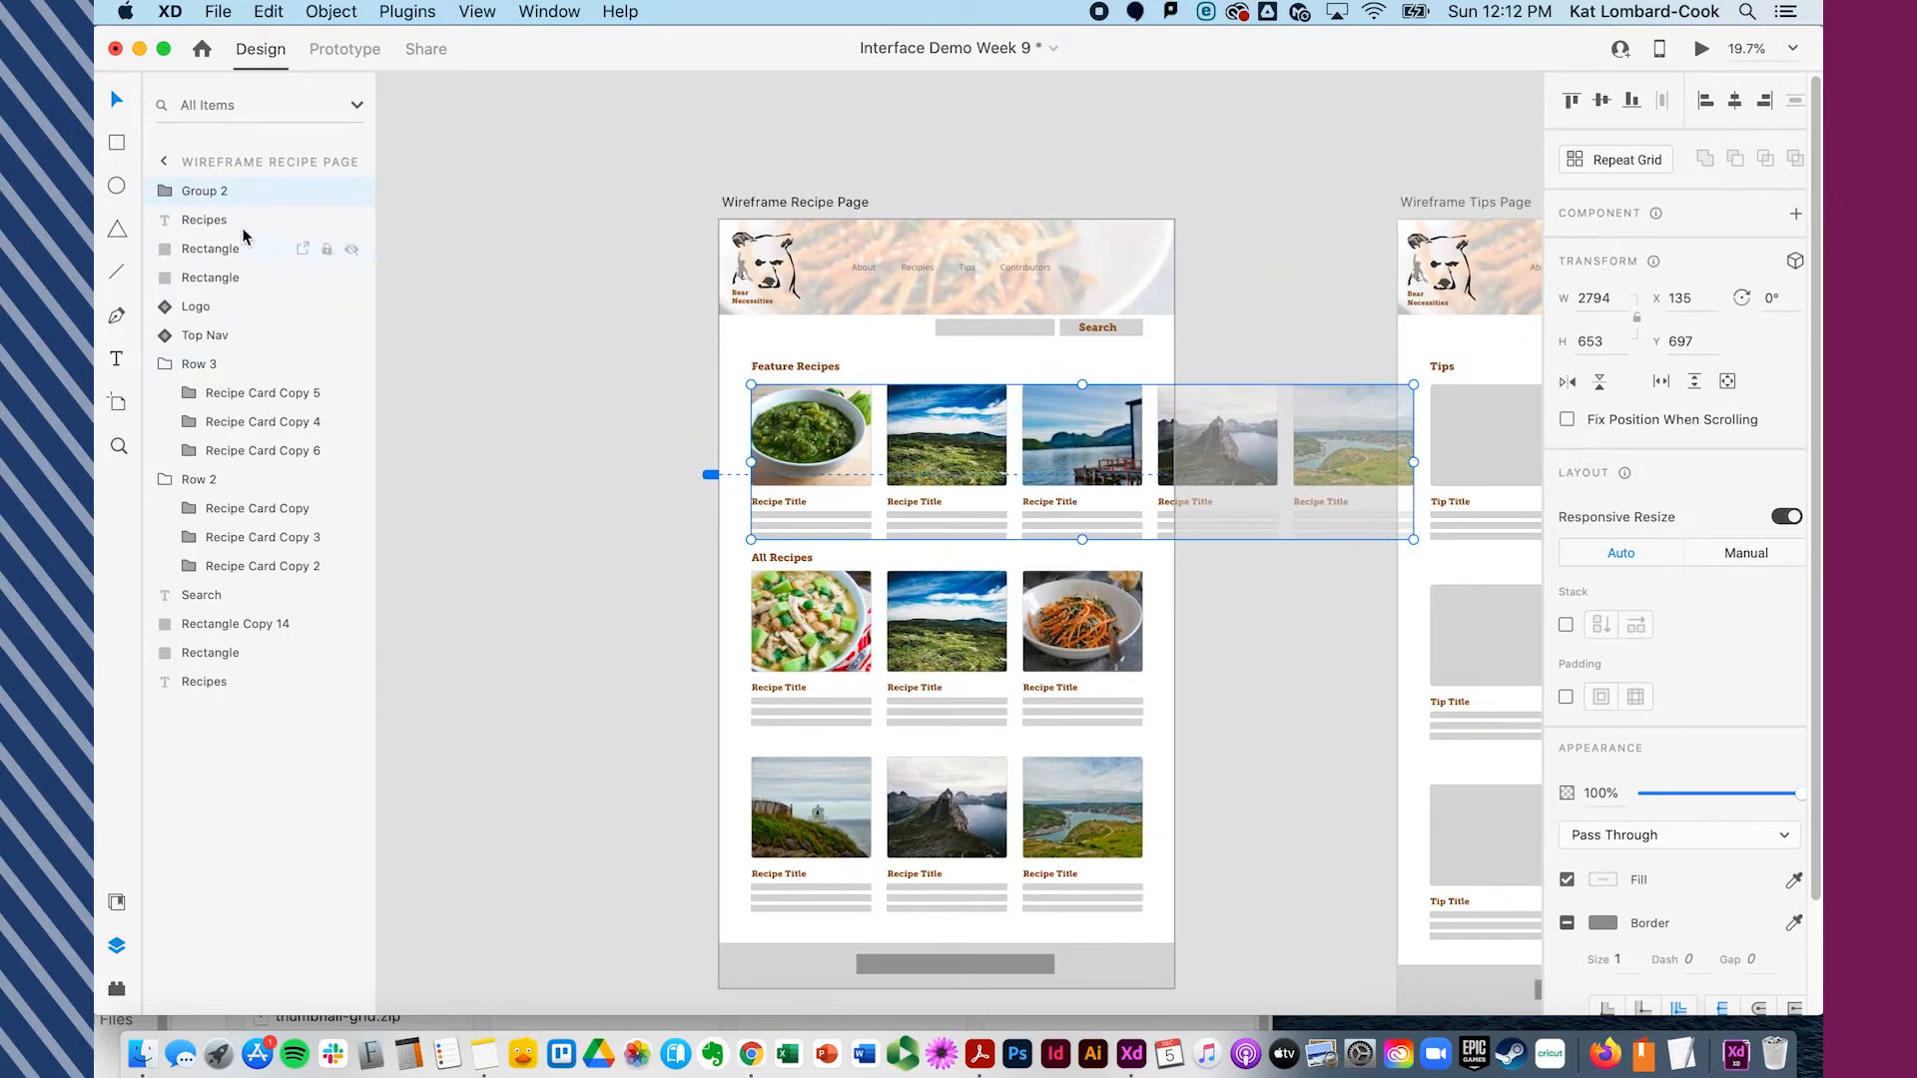
double_click(211, 193)
text(F)
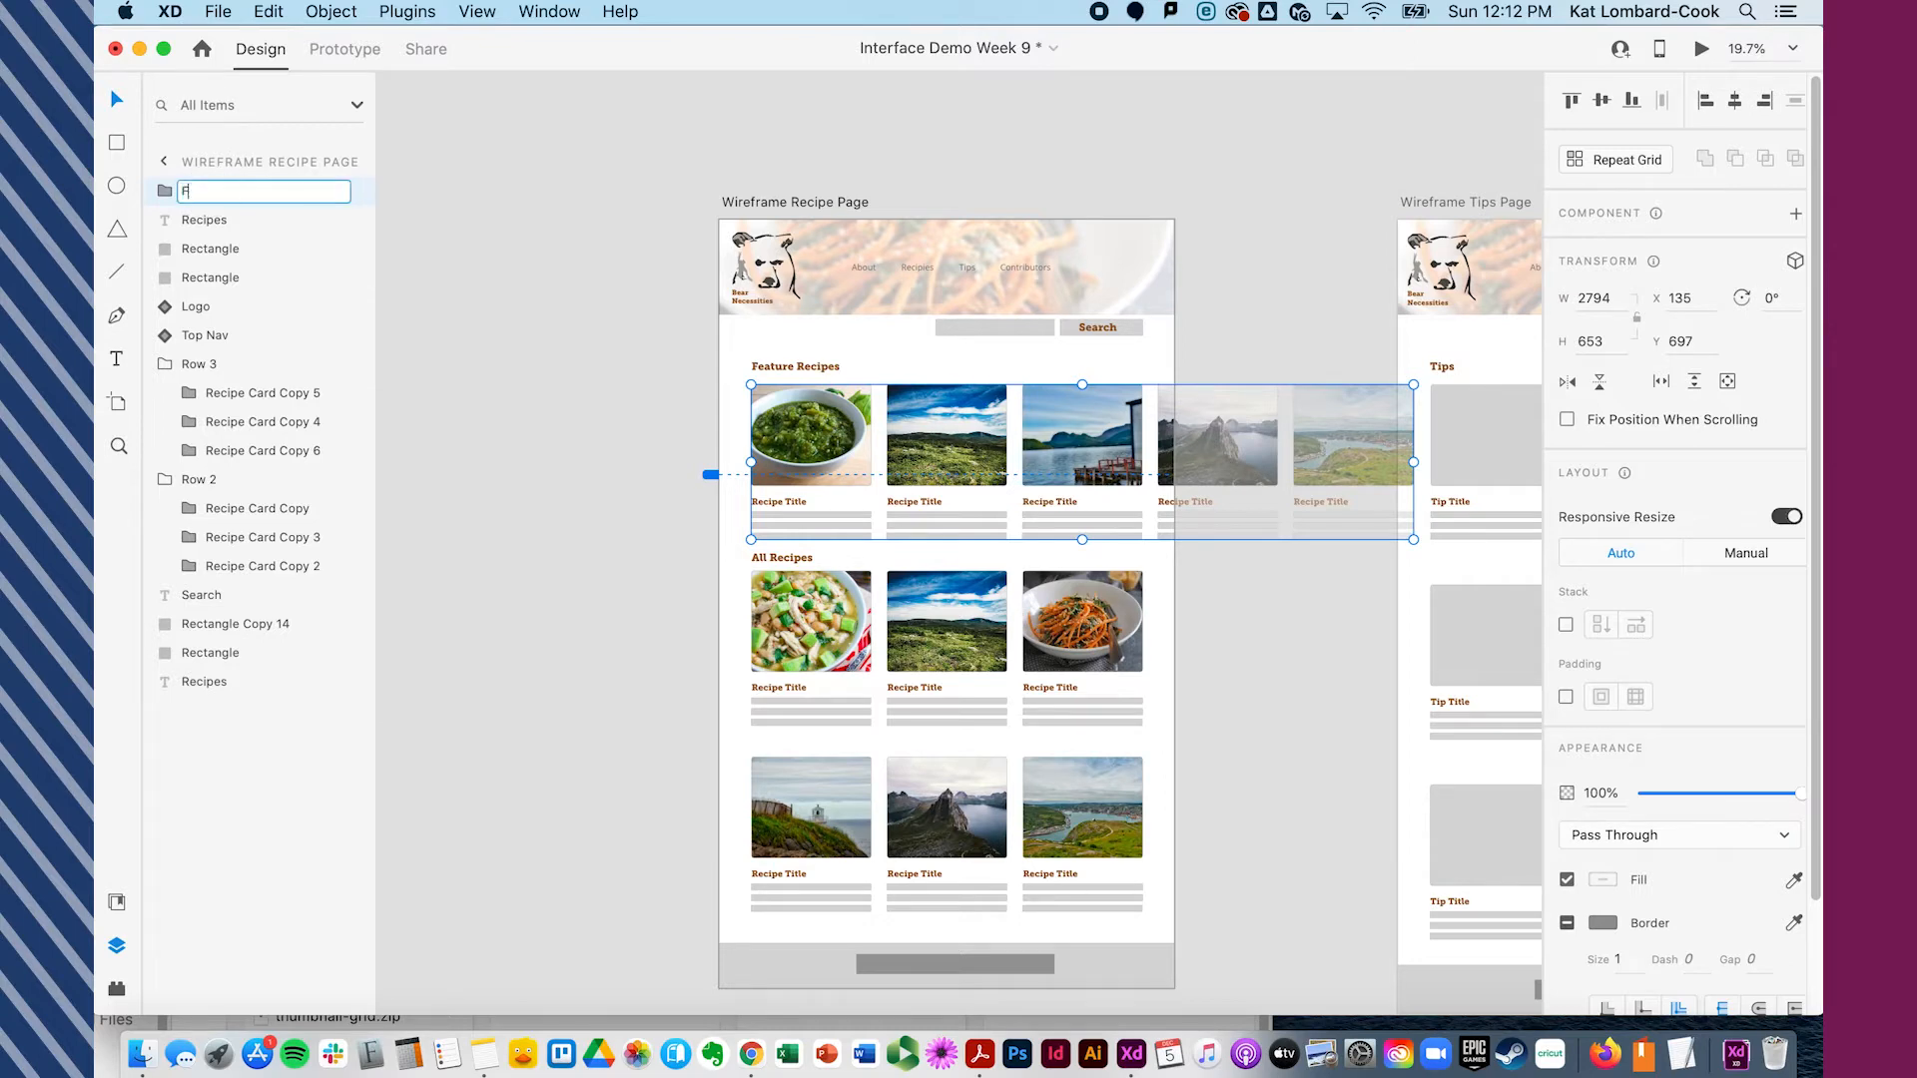
text(eature Group)
key(Return)
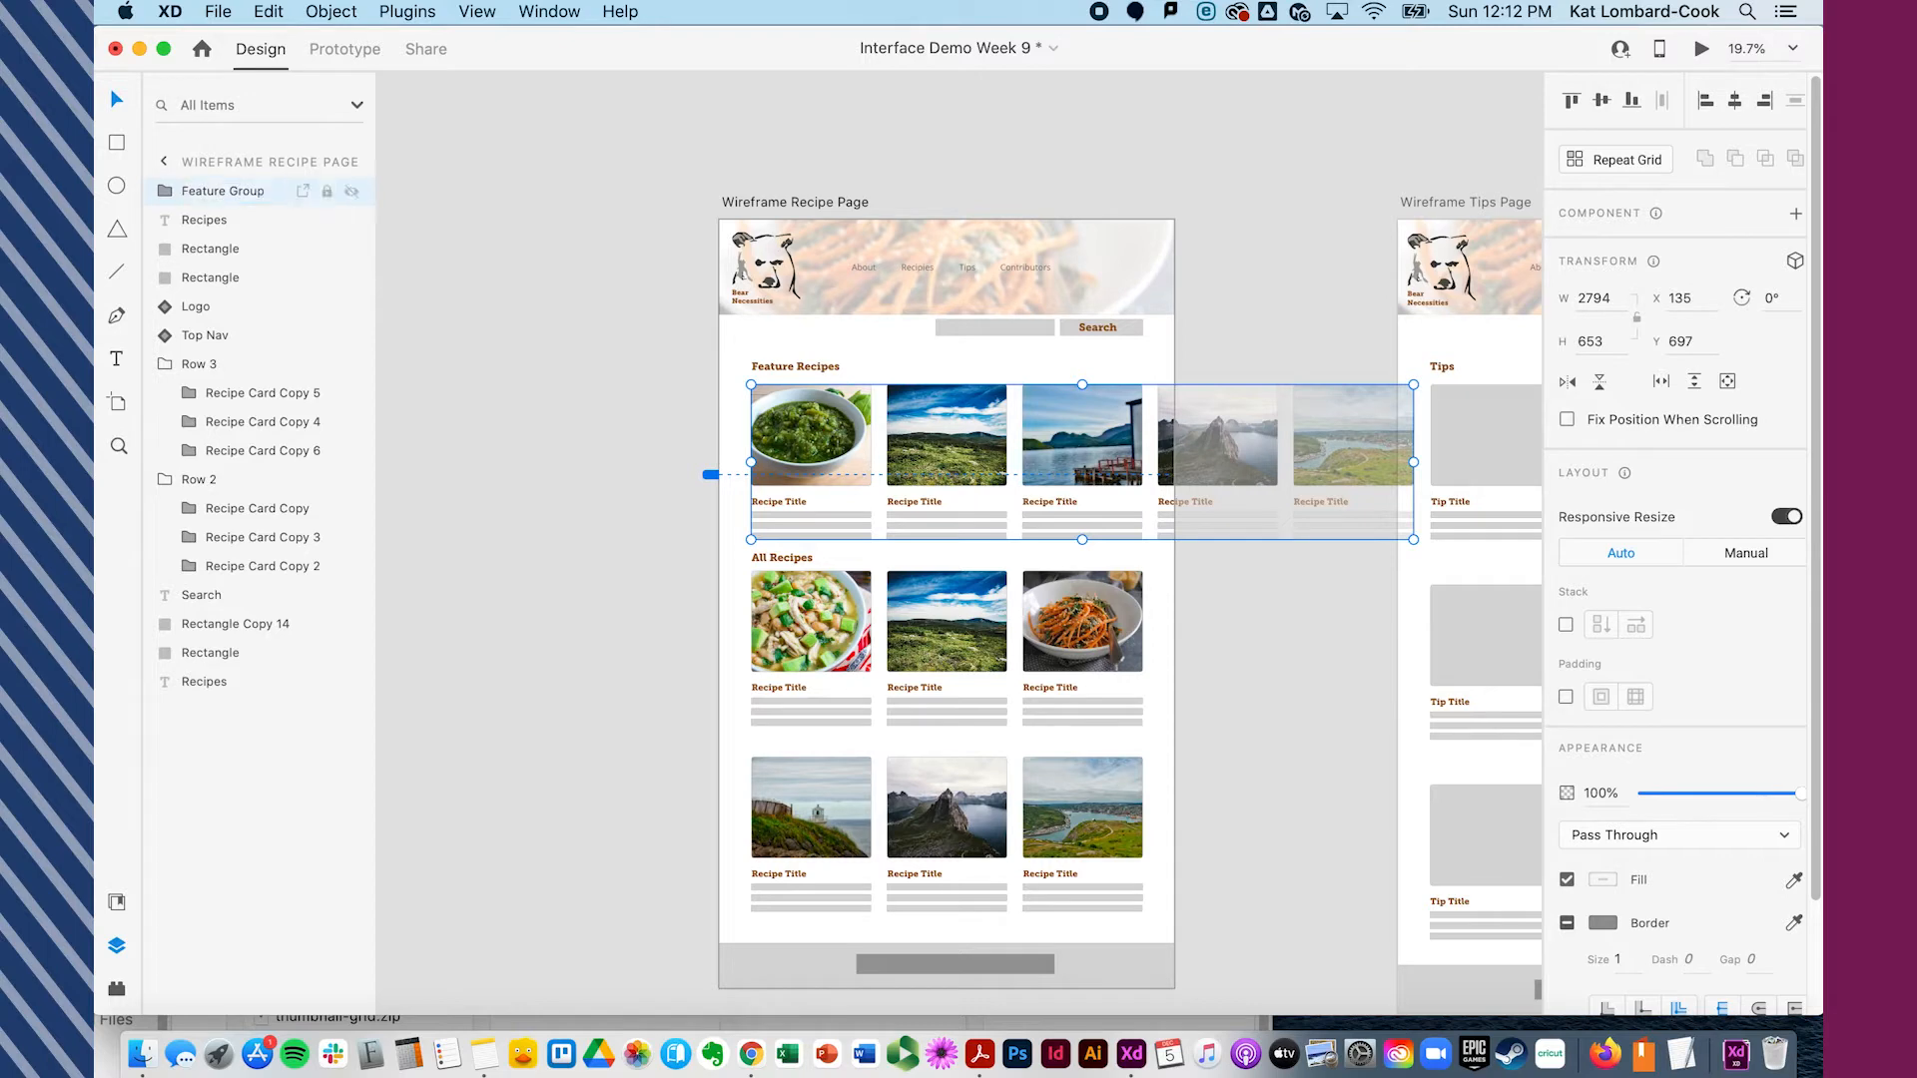
- Turn the Feature Group into a horizontal scroll group
click(607, 519)
scroll(573, 551, down, 2)
scroll(573, 551, right, 3)
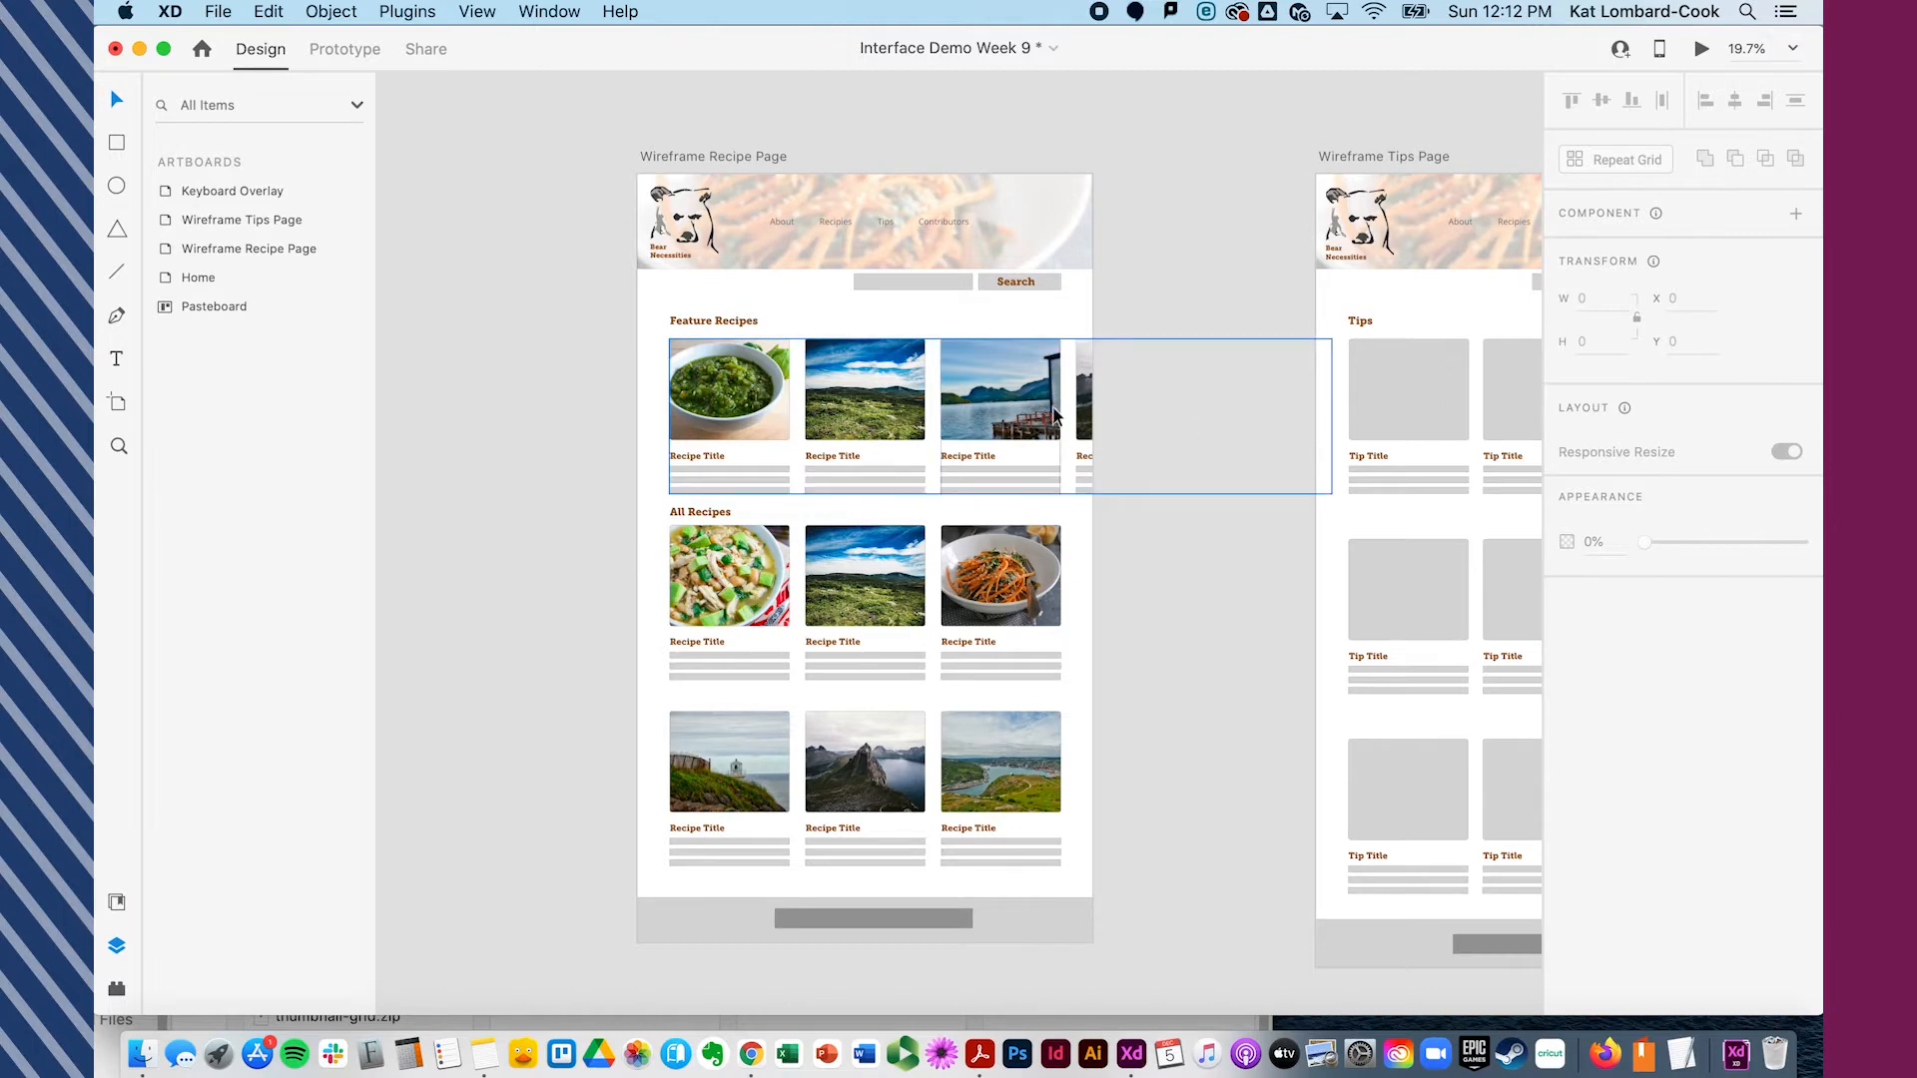
click(731, 416)
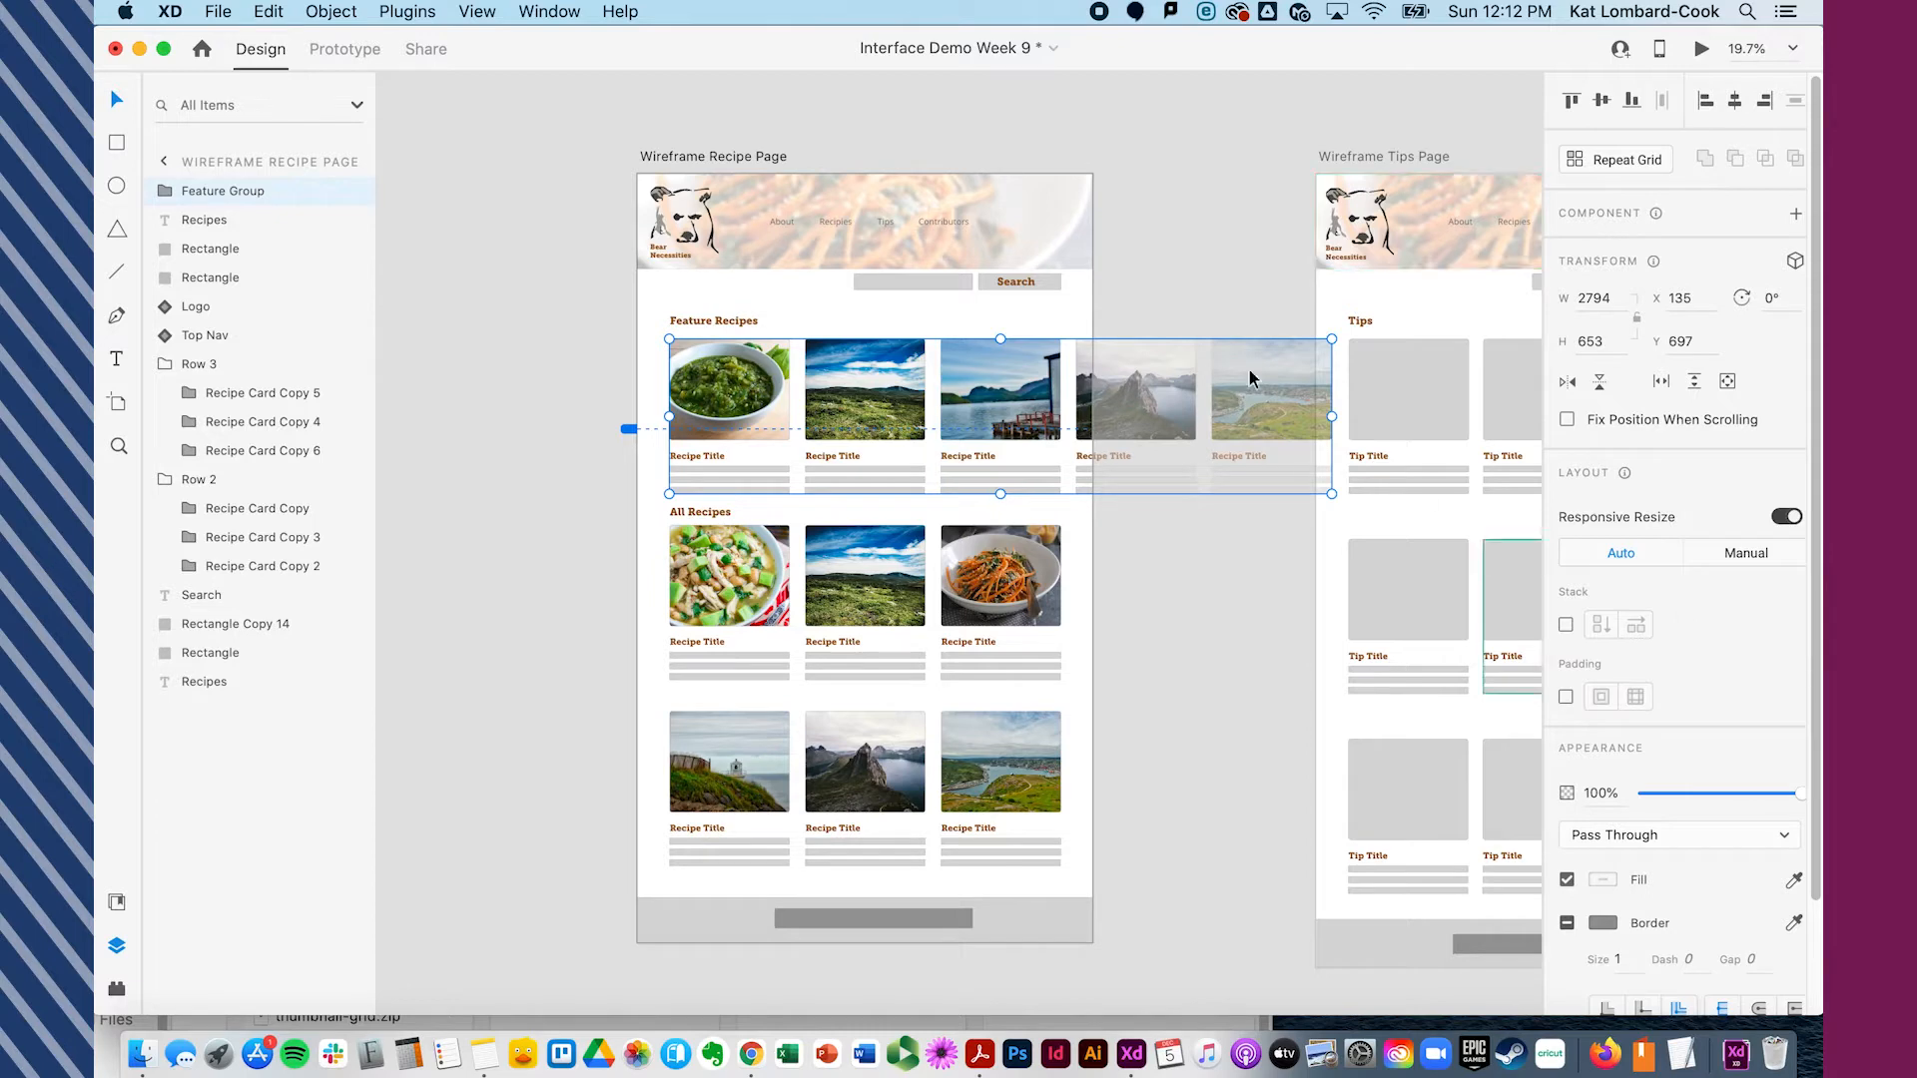
click(331, 13)
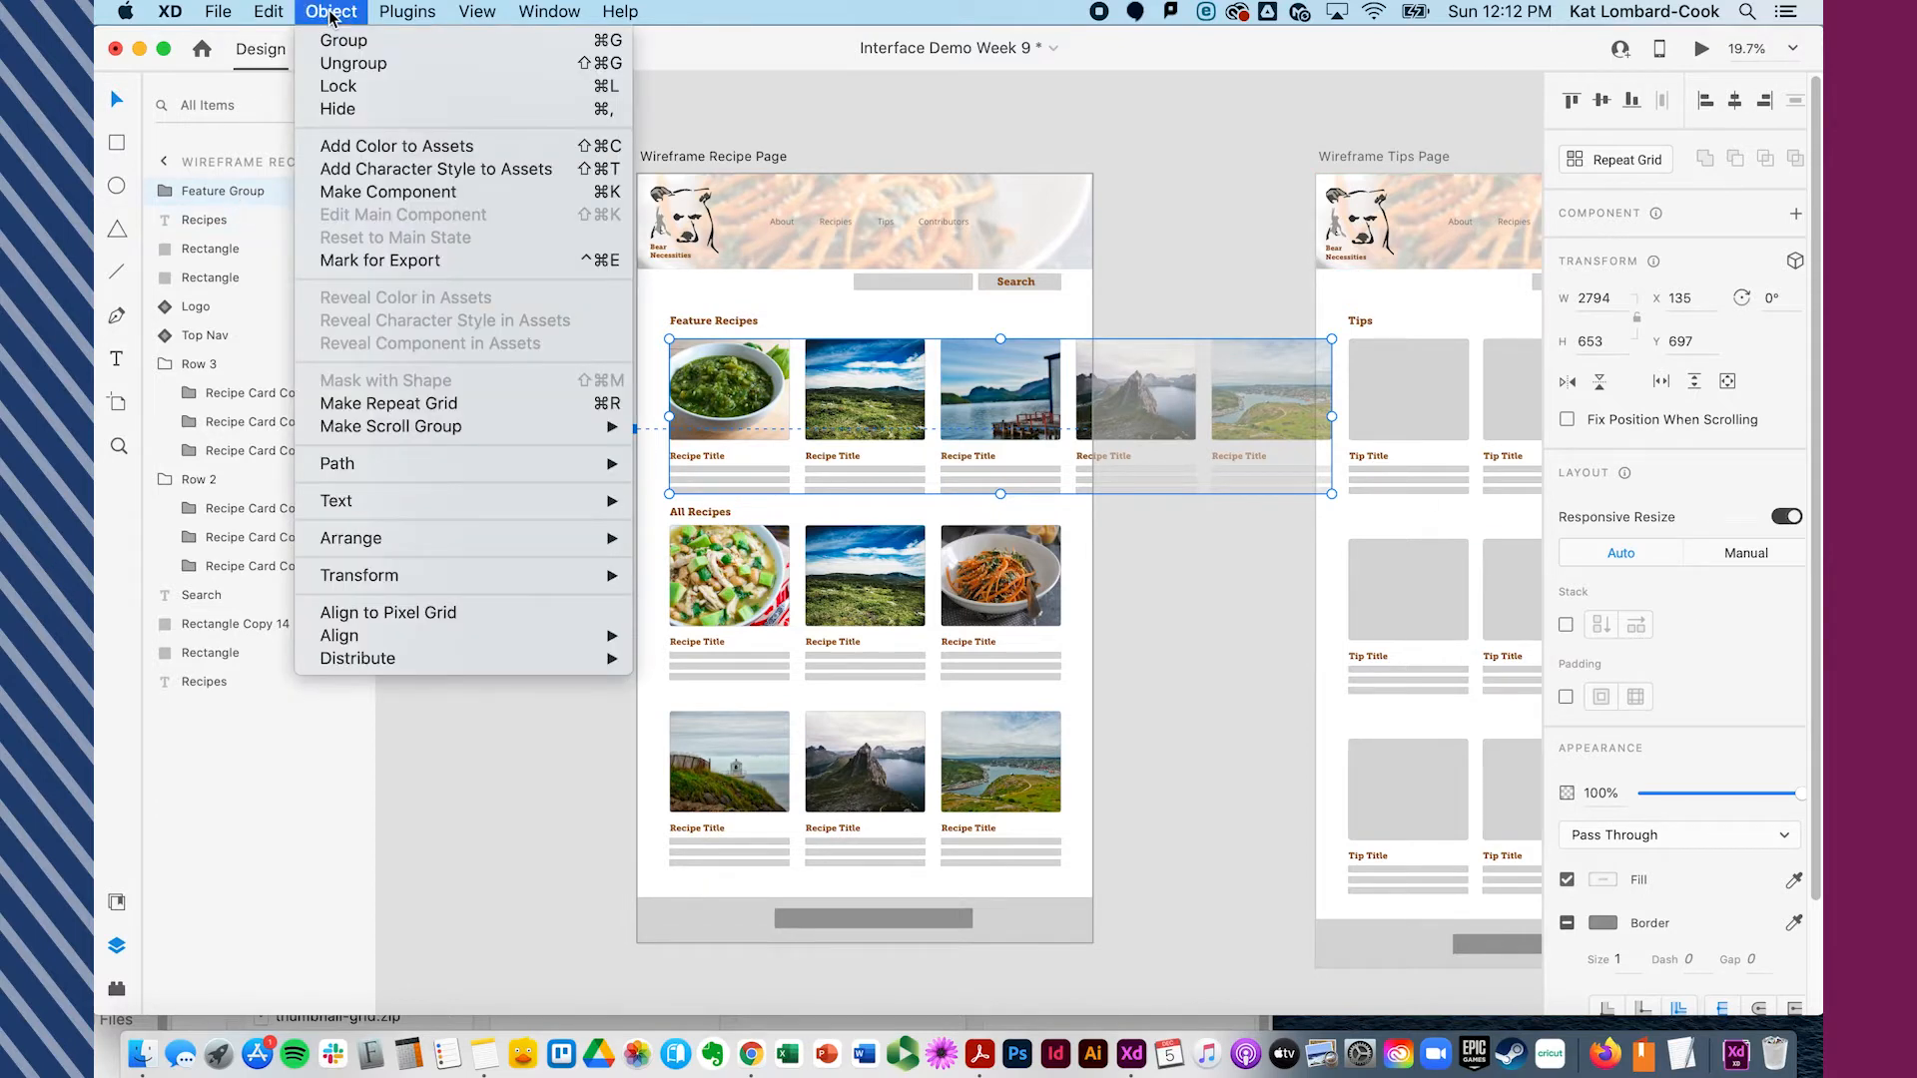
mouse_move(387, 428)
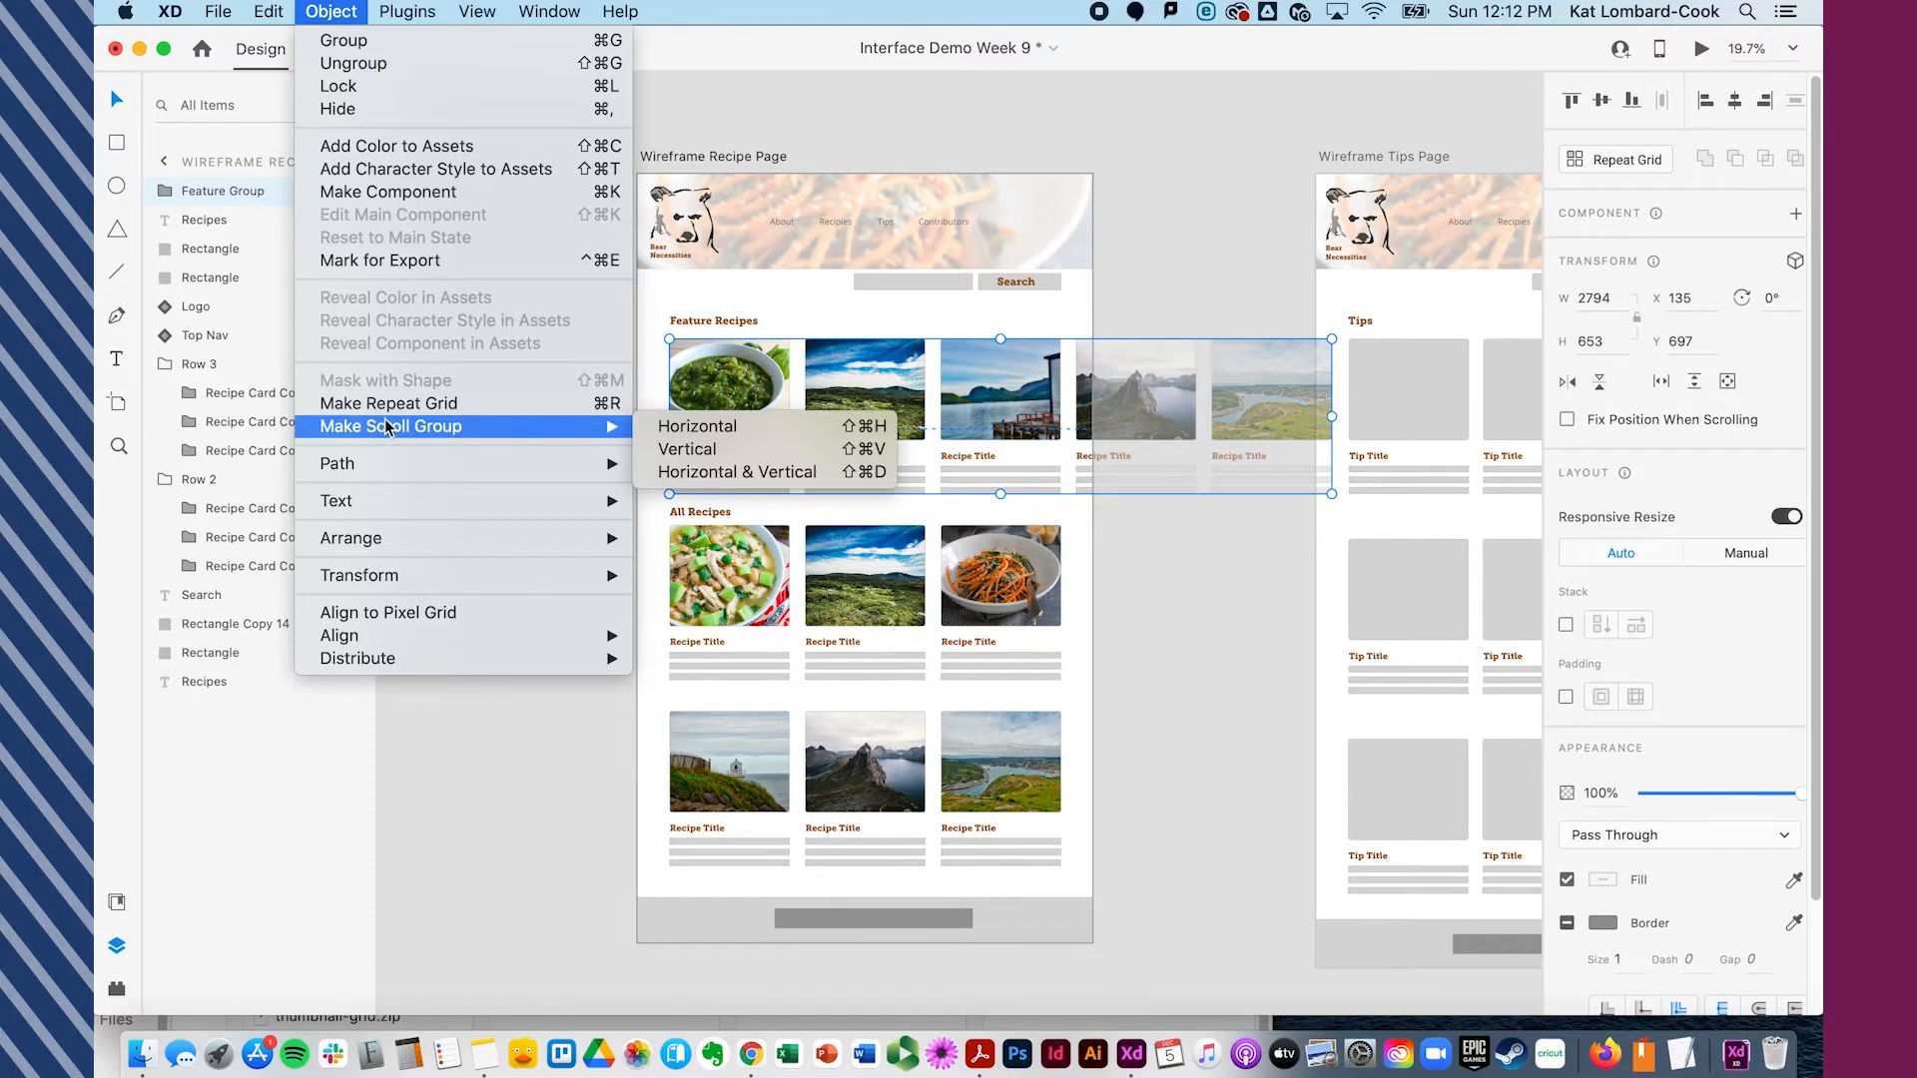
click(727, 427)
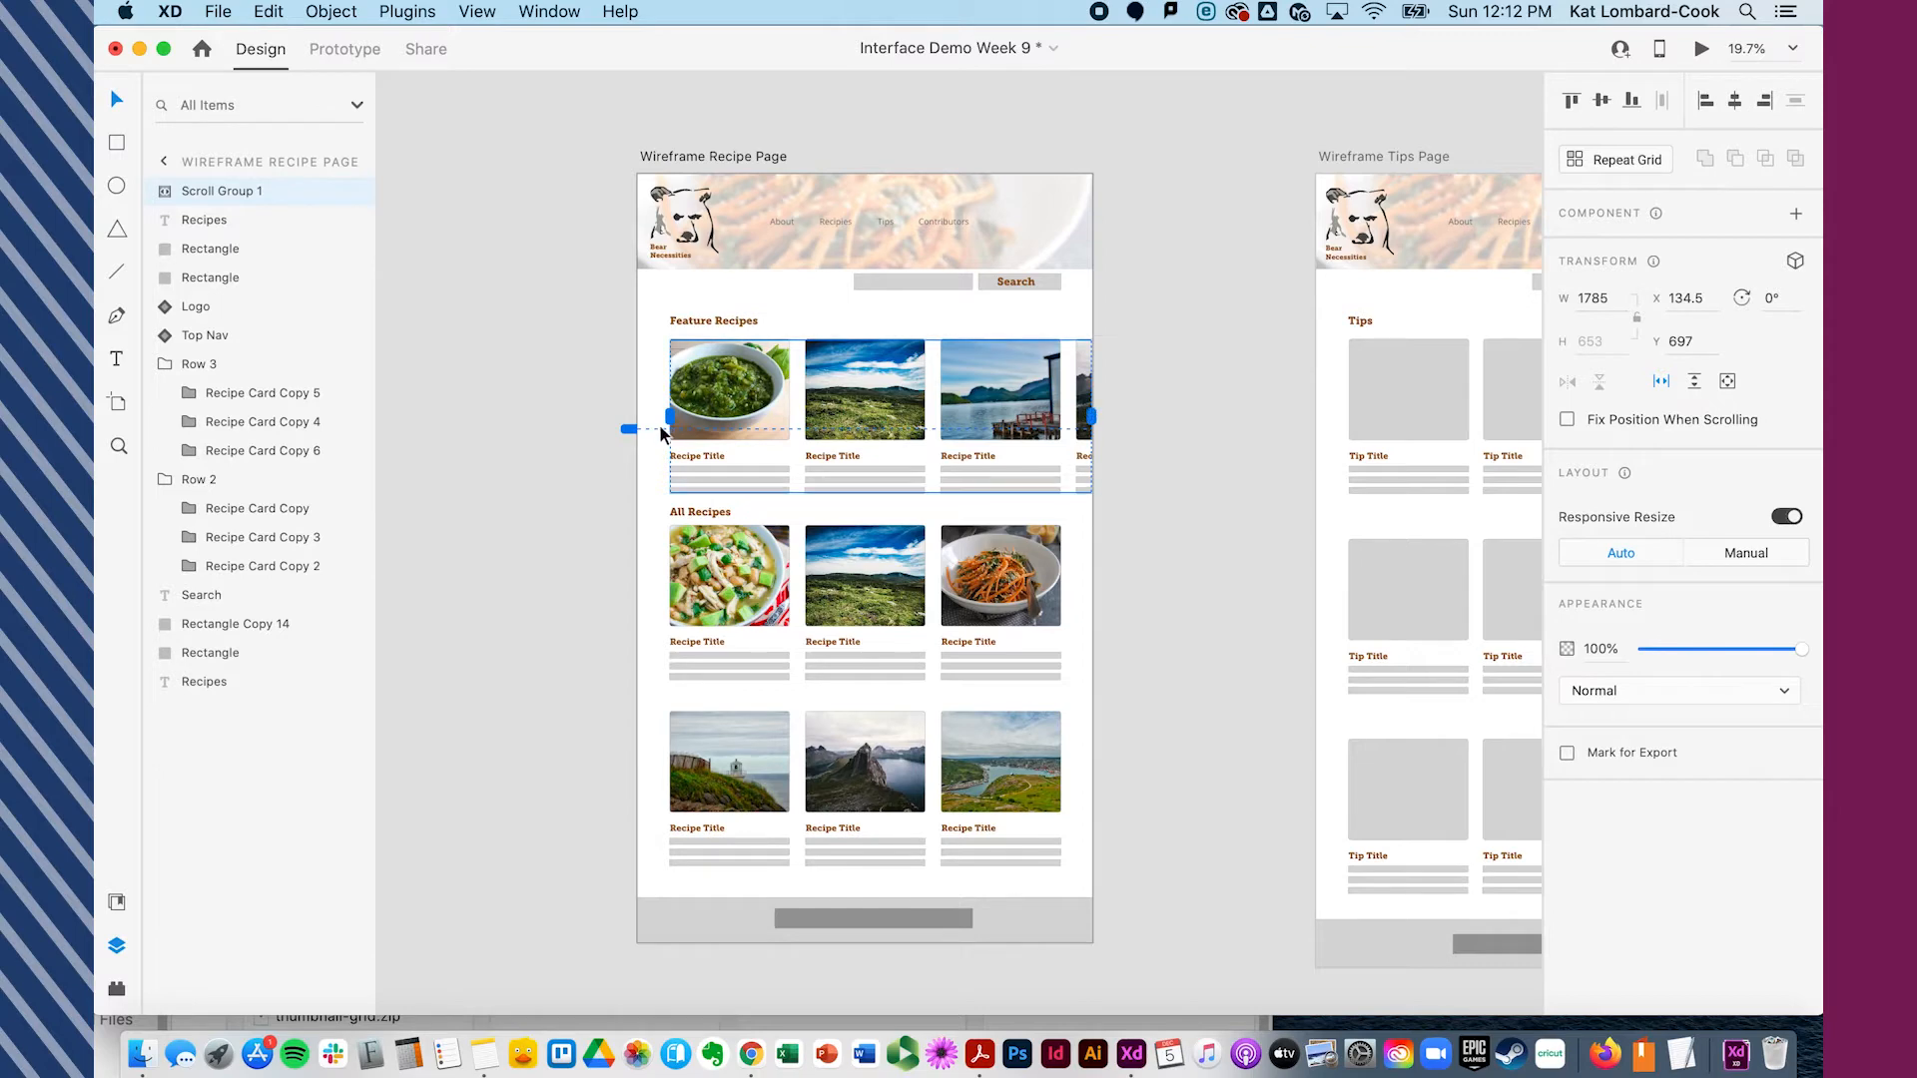
- Shrink the scroll group's viewport so it ends after the third card, inside the artboard
mouse_move(1092, 416)
mouse_down()
mouse_move(1062, 418)
mouse_move(1092, 419)
mouse_up()
drag(1092, 417, 1061, 416)
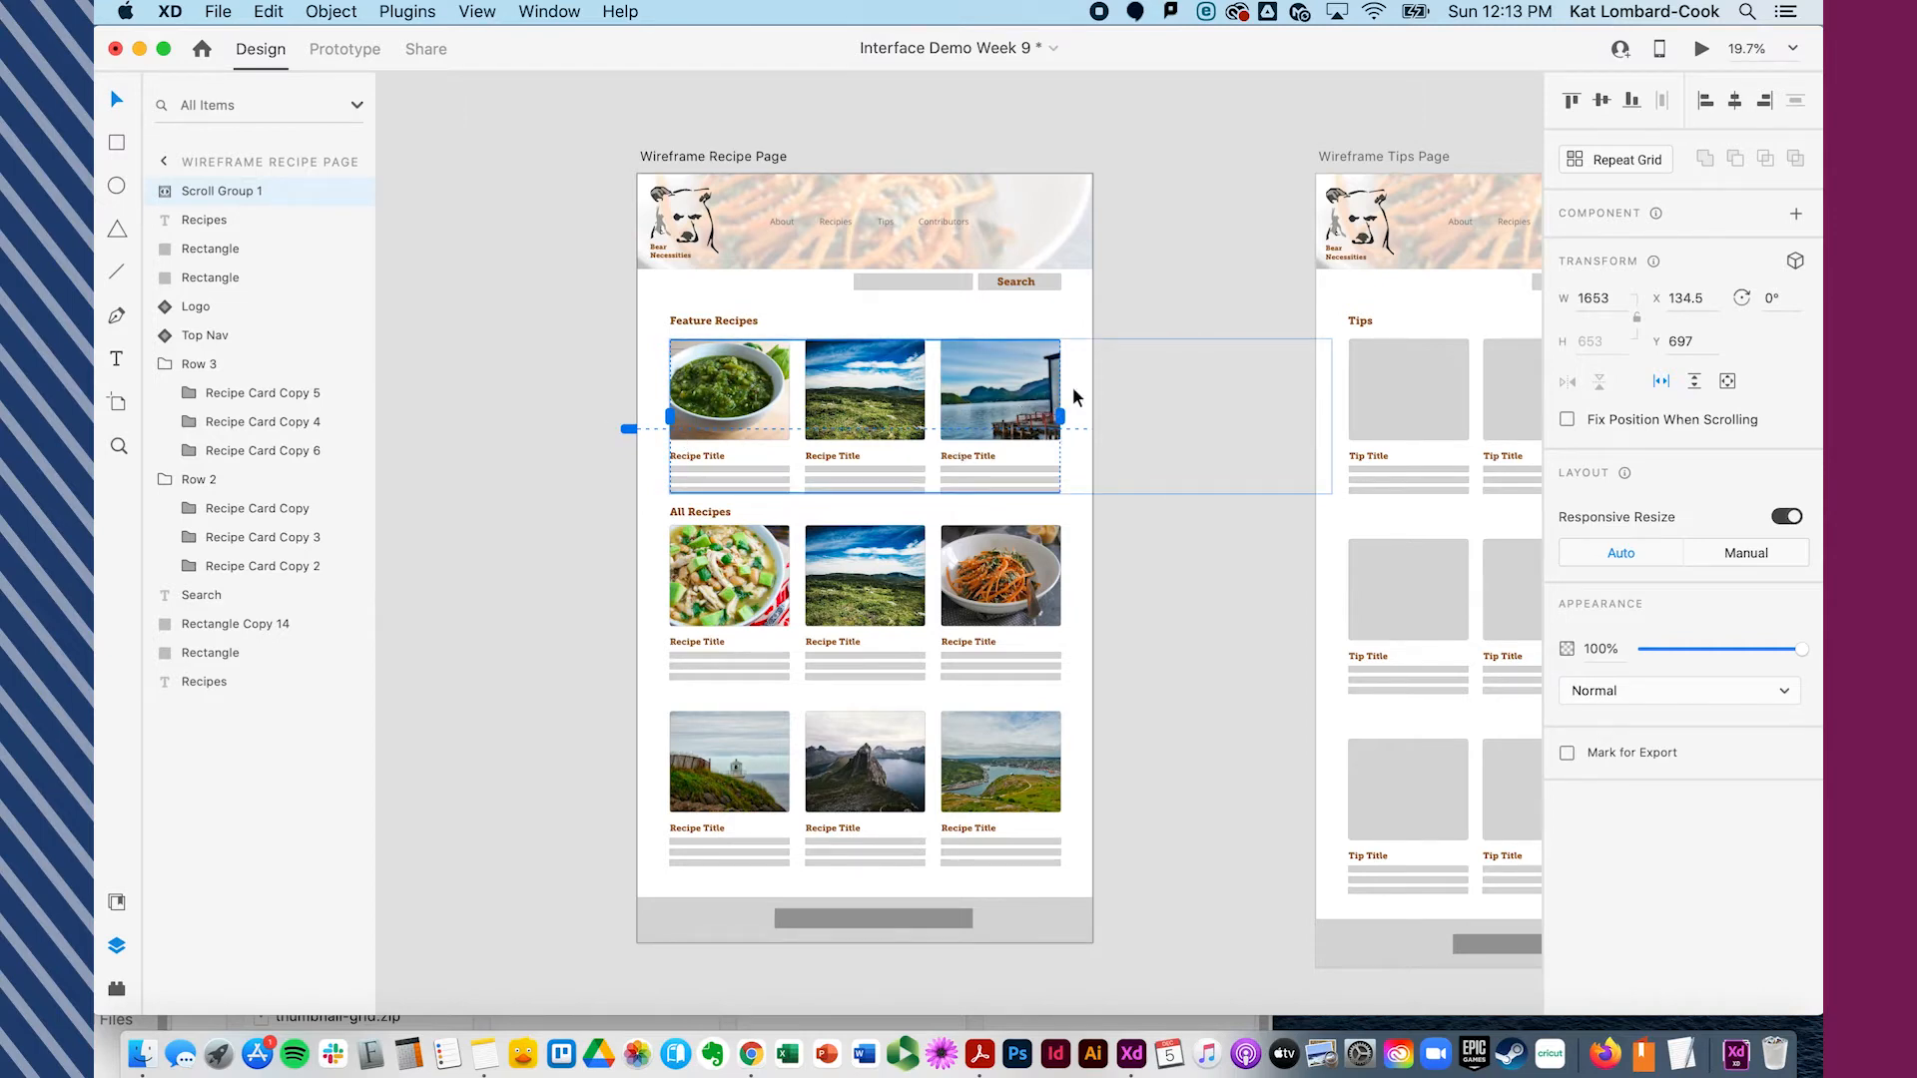
click(557, 575)
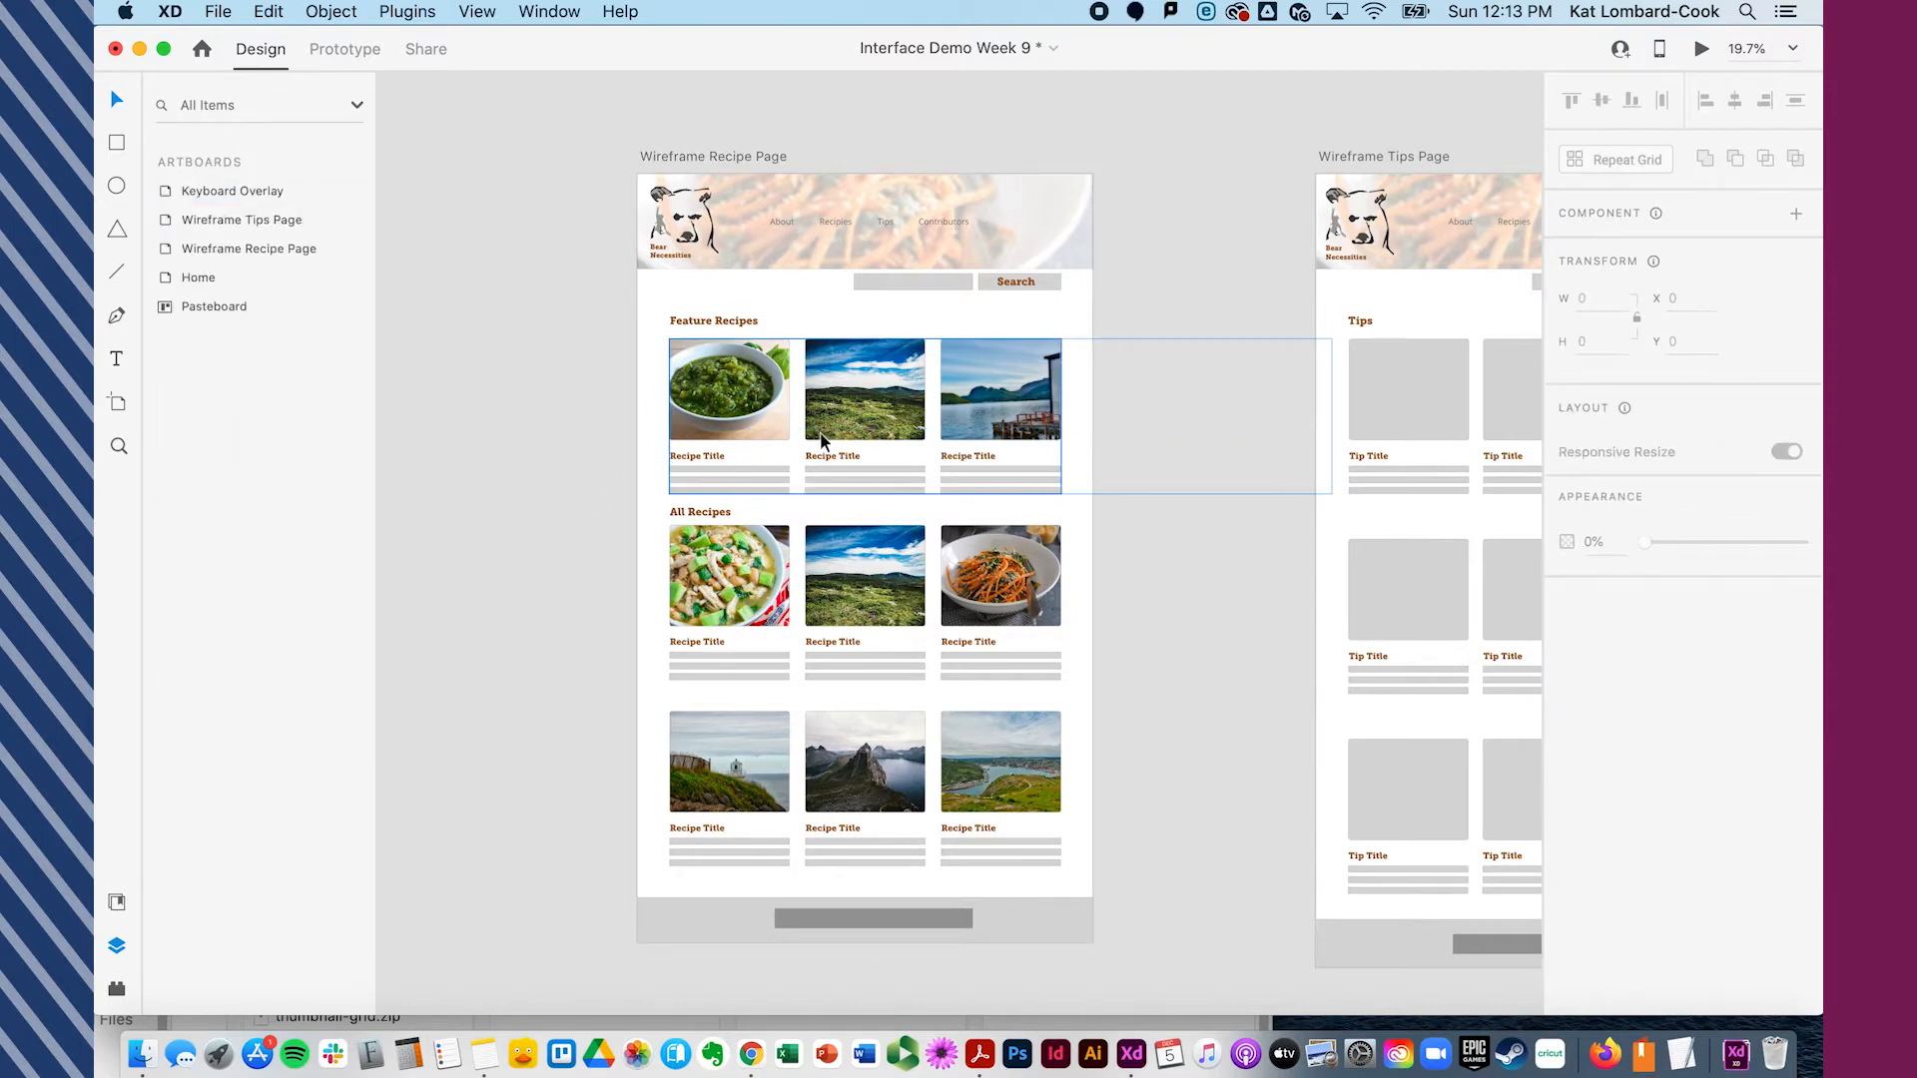
- Preview the Wireframe Recipe Page artboard and scroll down through it
click(719, 157)
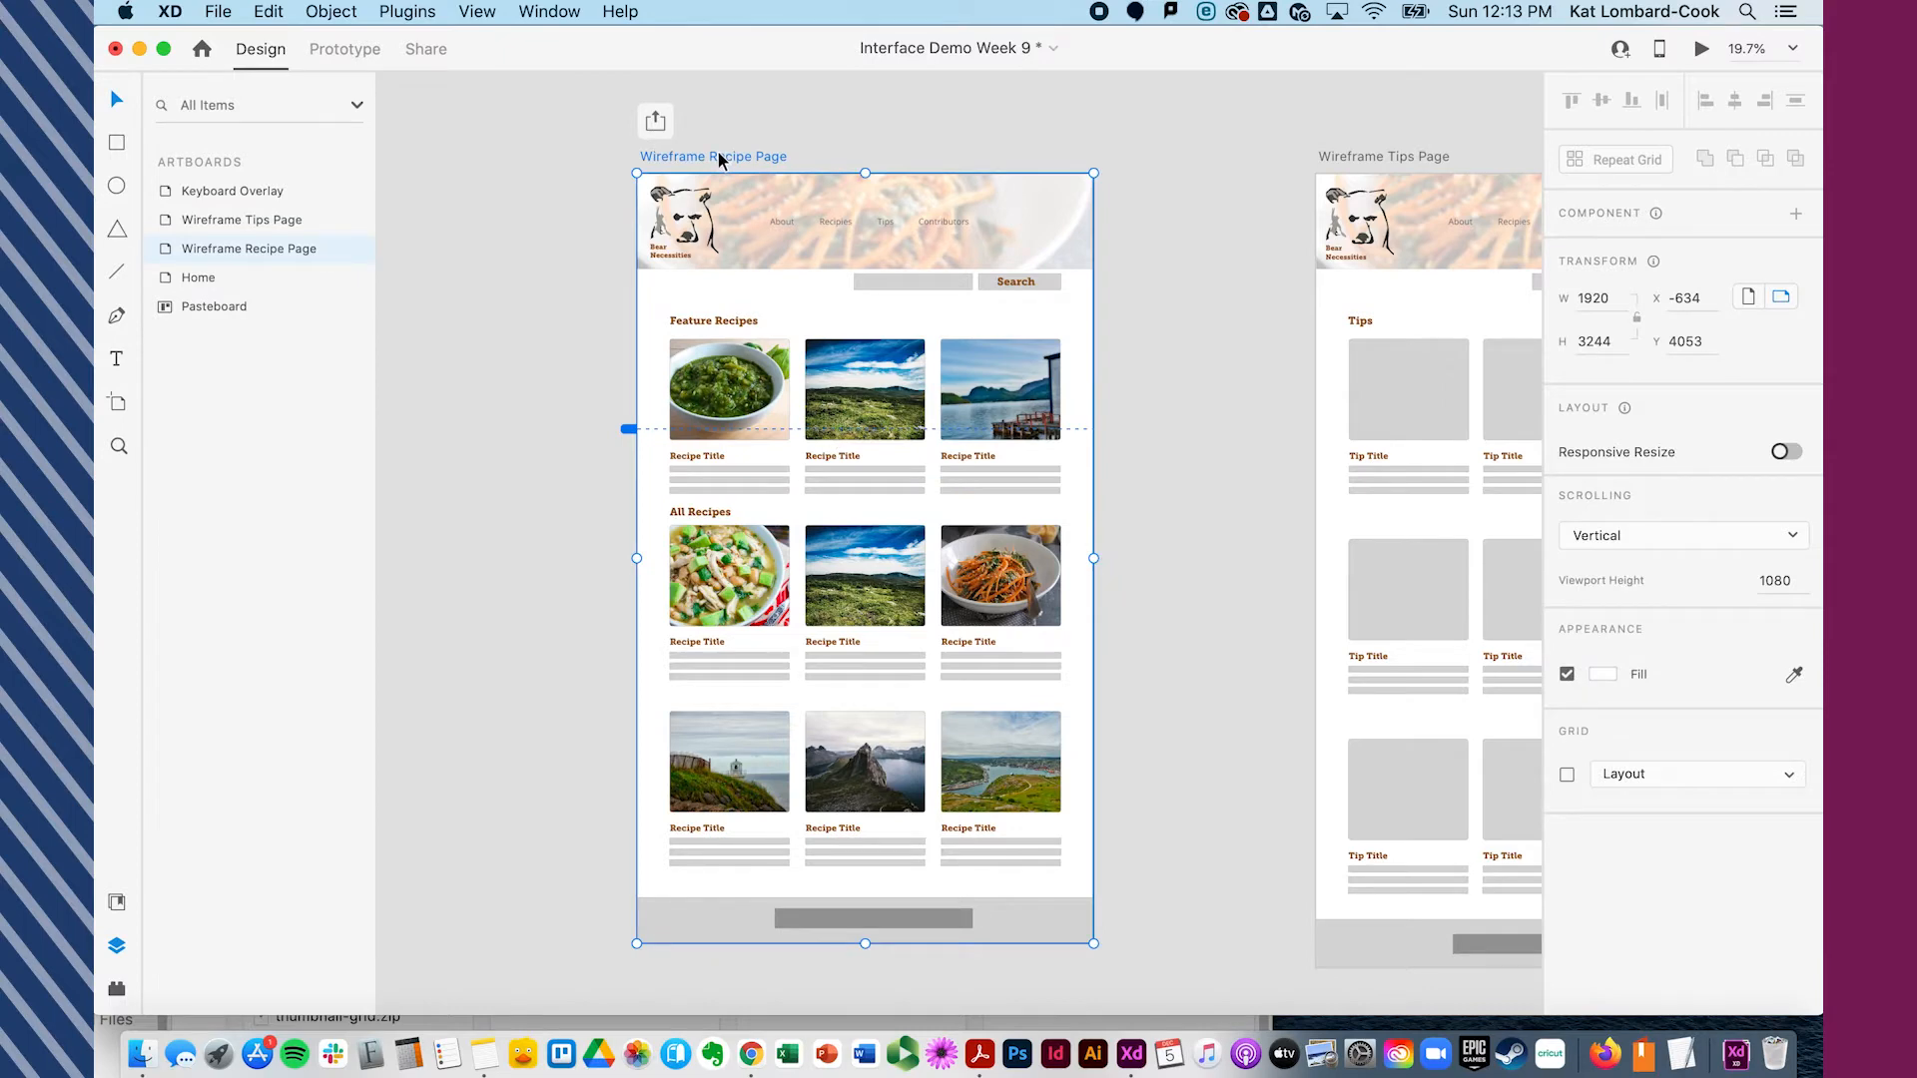
click(1701, 47)
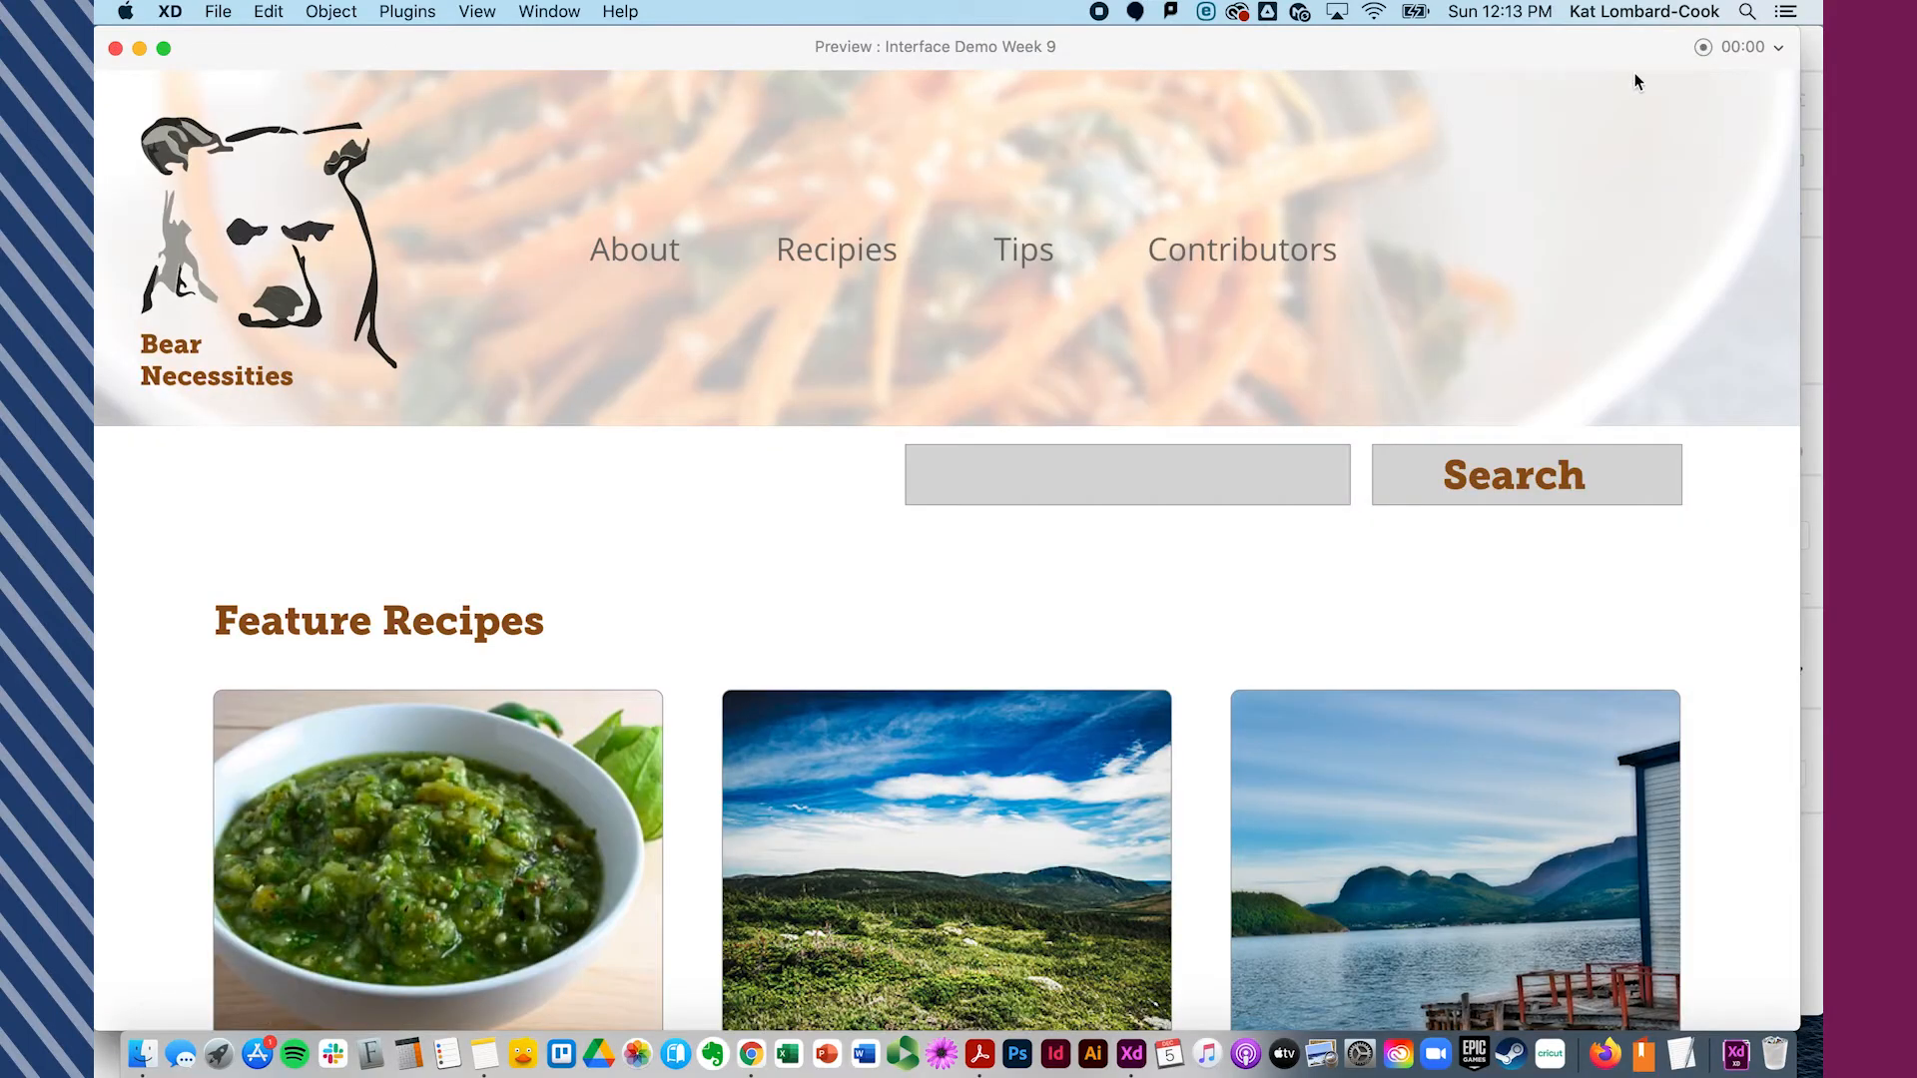
scroll(1260, 378, down, 2)
scroll(1261, 378, down, 4)
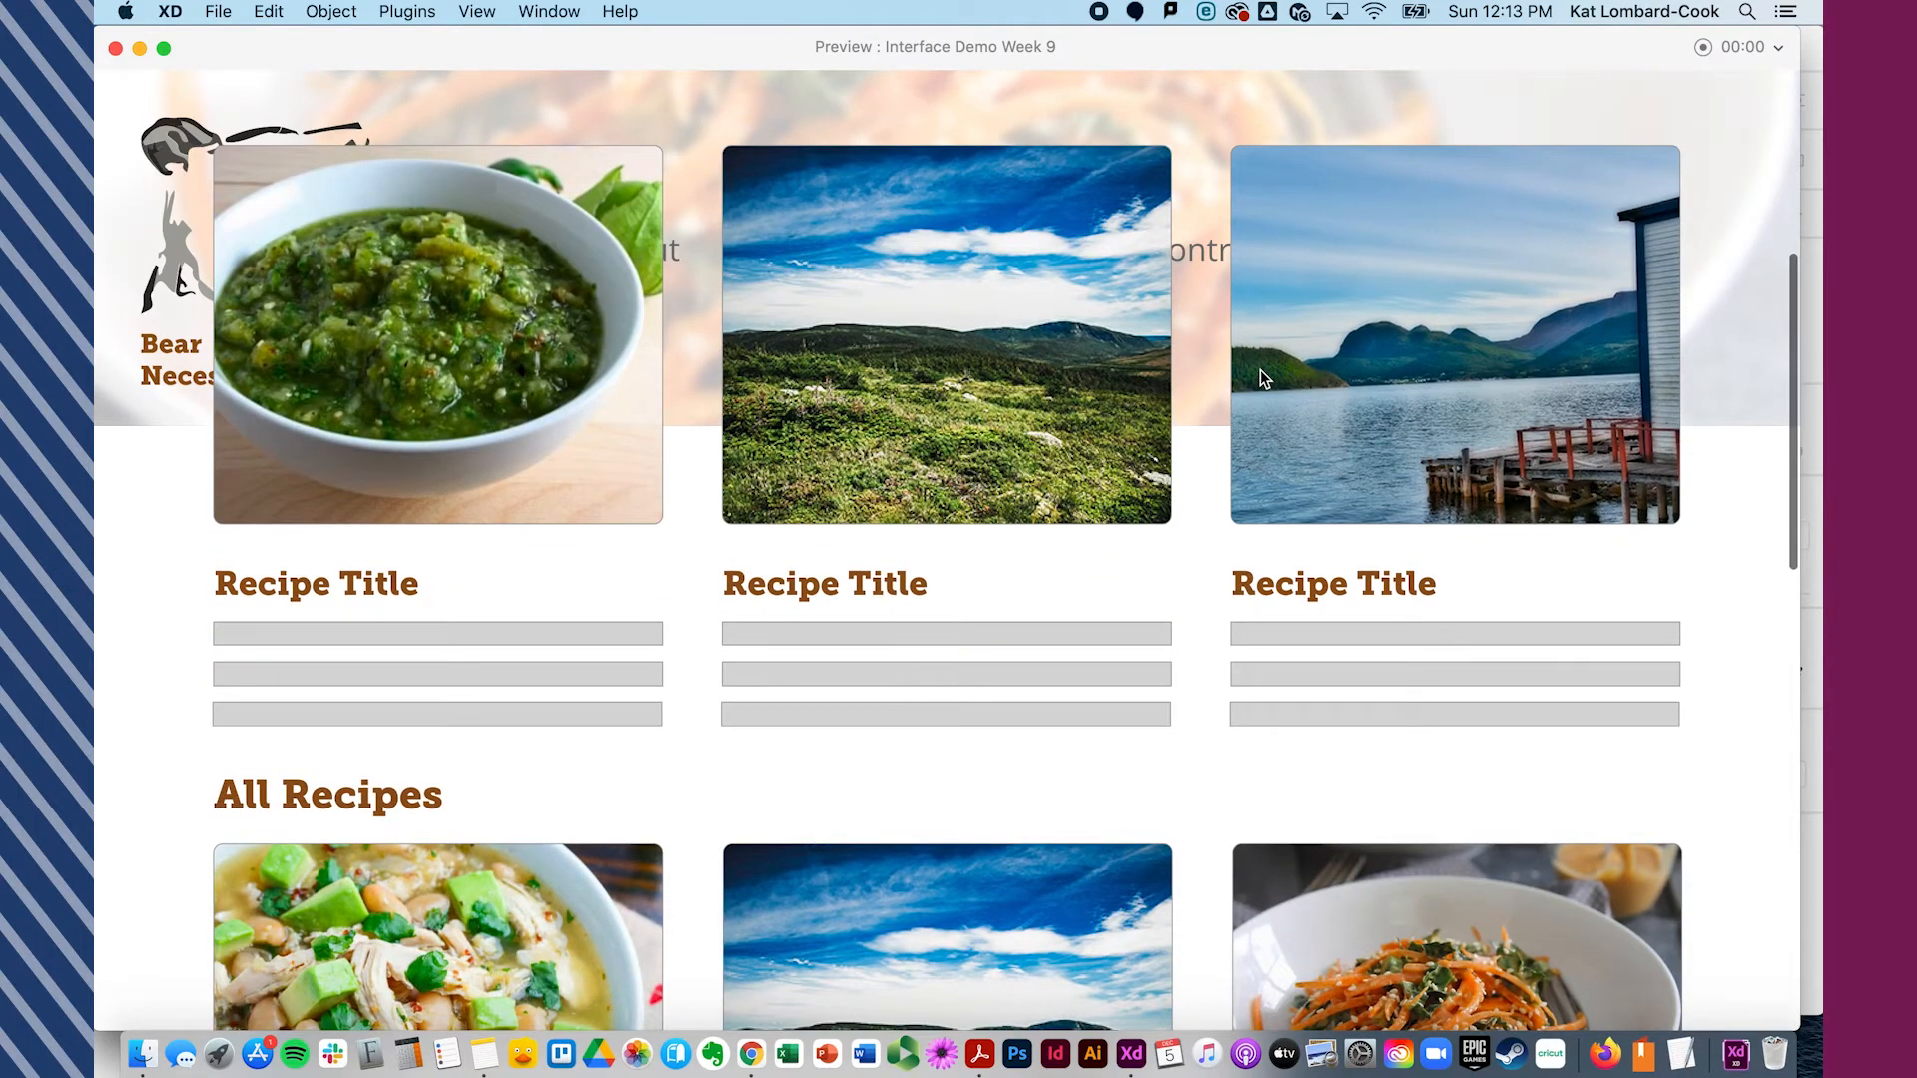
- Scroll back to the top of the preview and close it
scroll(1260, 369, up, 6)
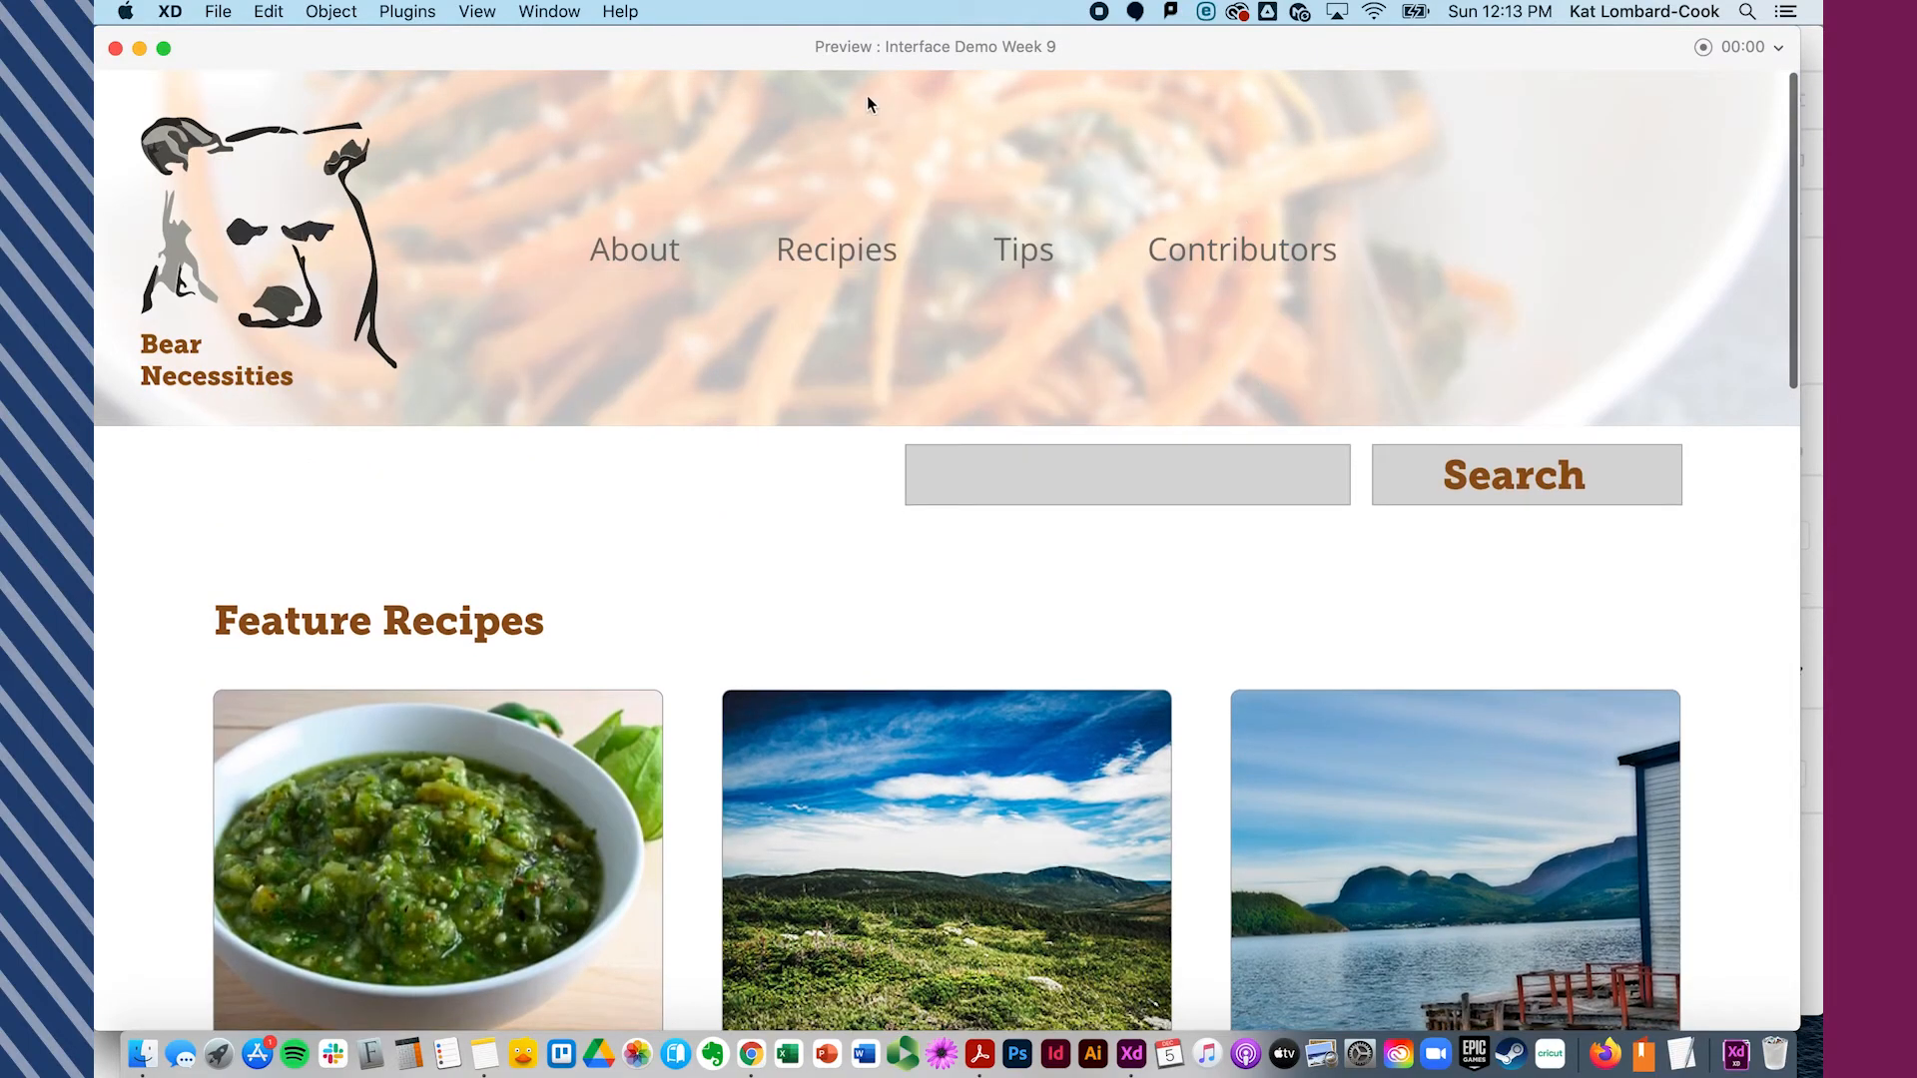
click(116, 48)
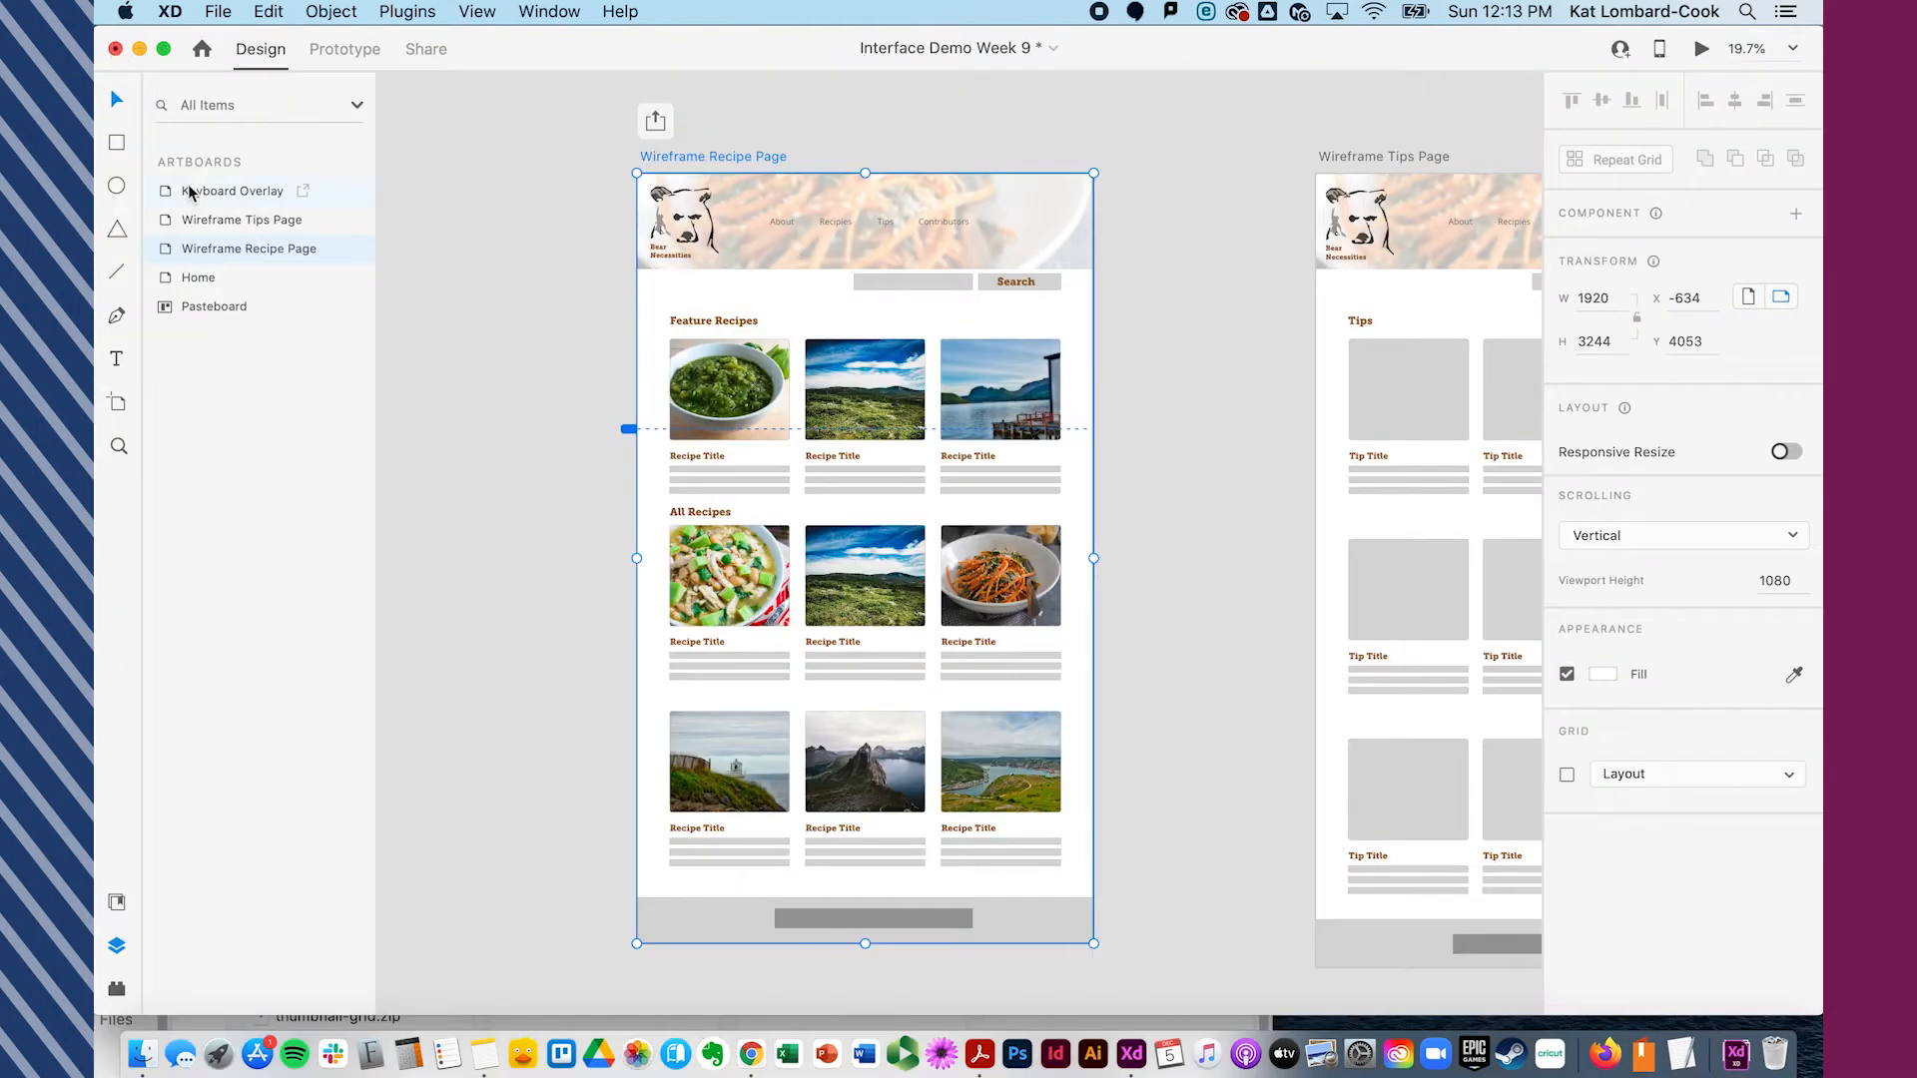
- Move the Logo and Top Nav layers above Scroll Group 1 in the Wireframe Recipe Page layer stack
click(165, 249)
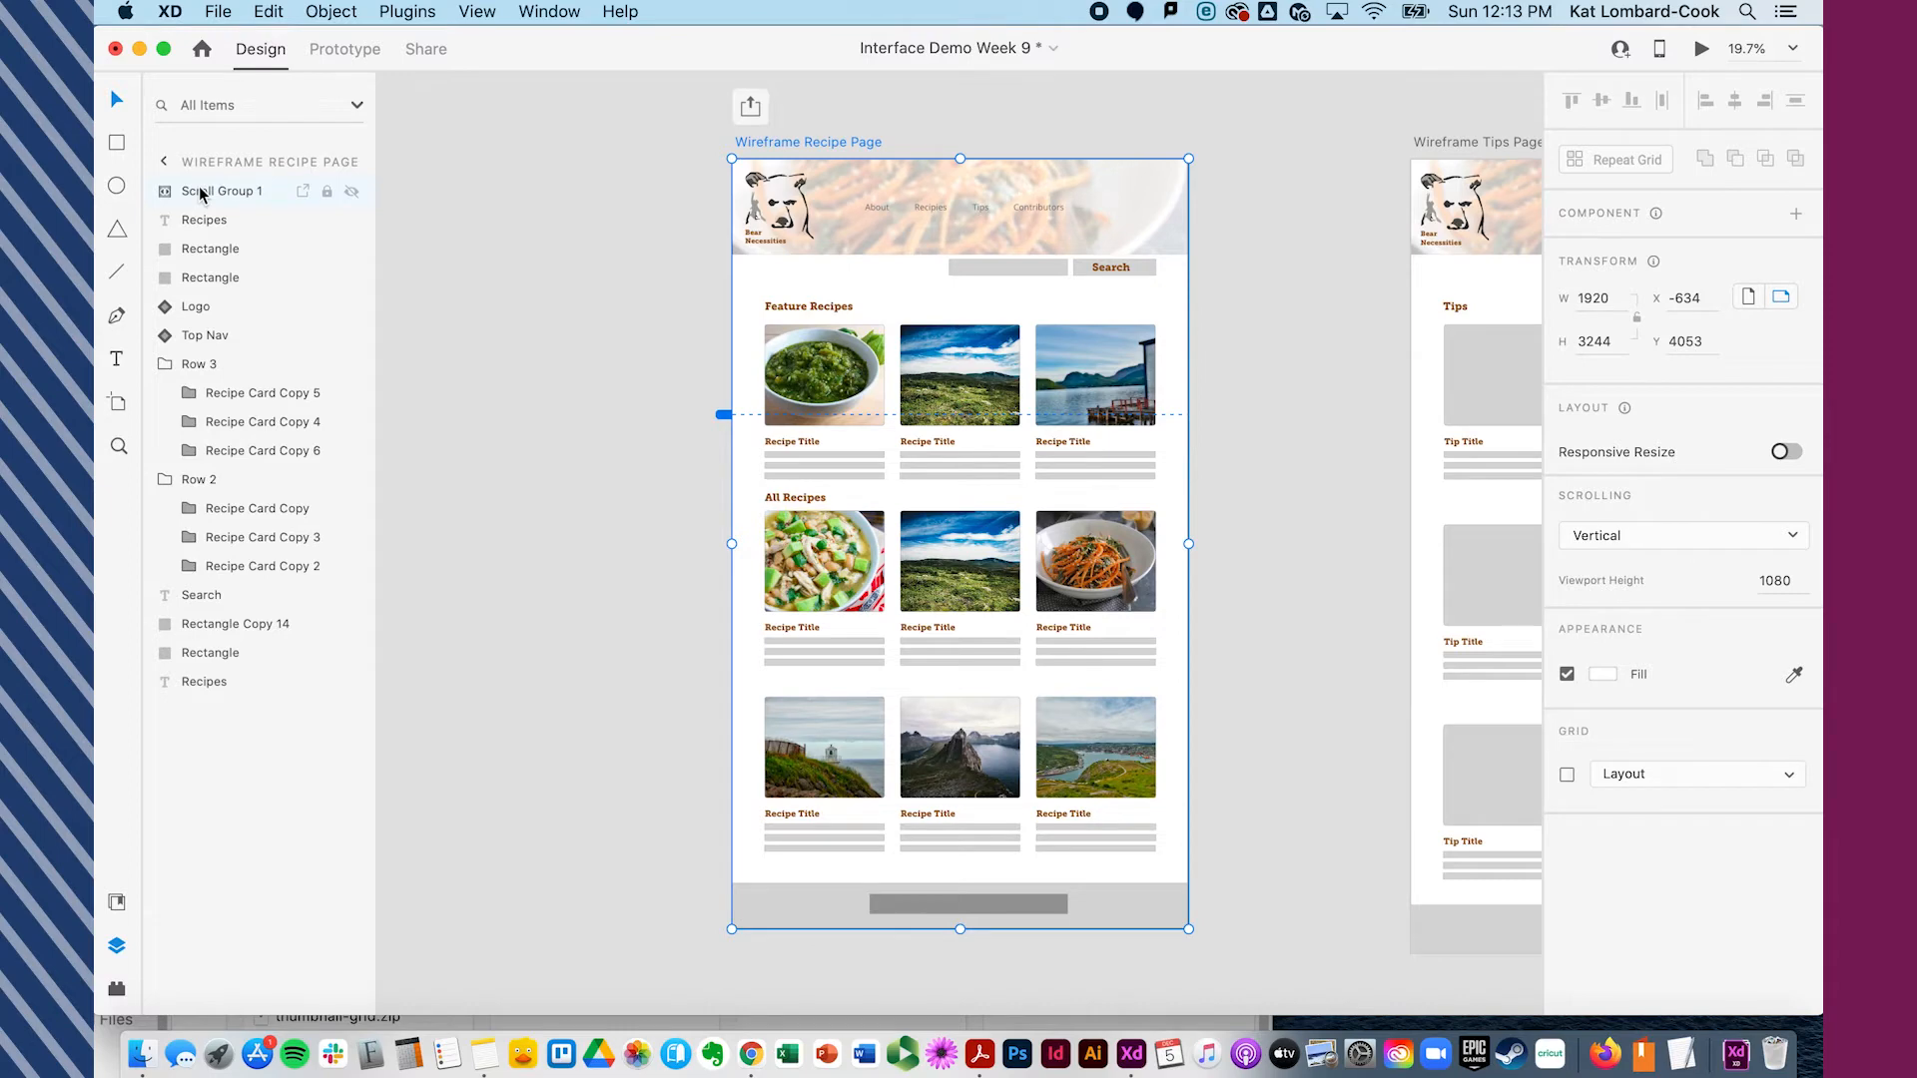
drag(196, 316, 185, 223)
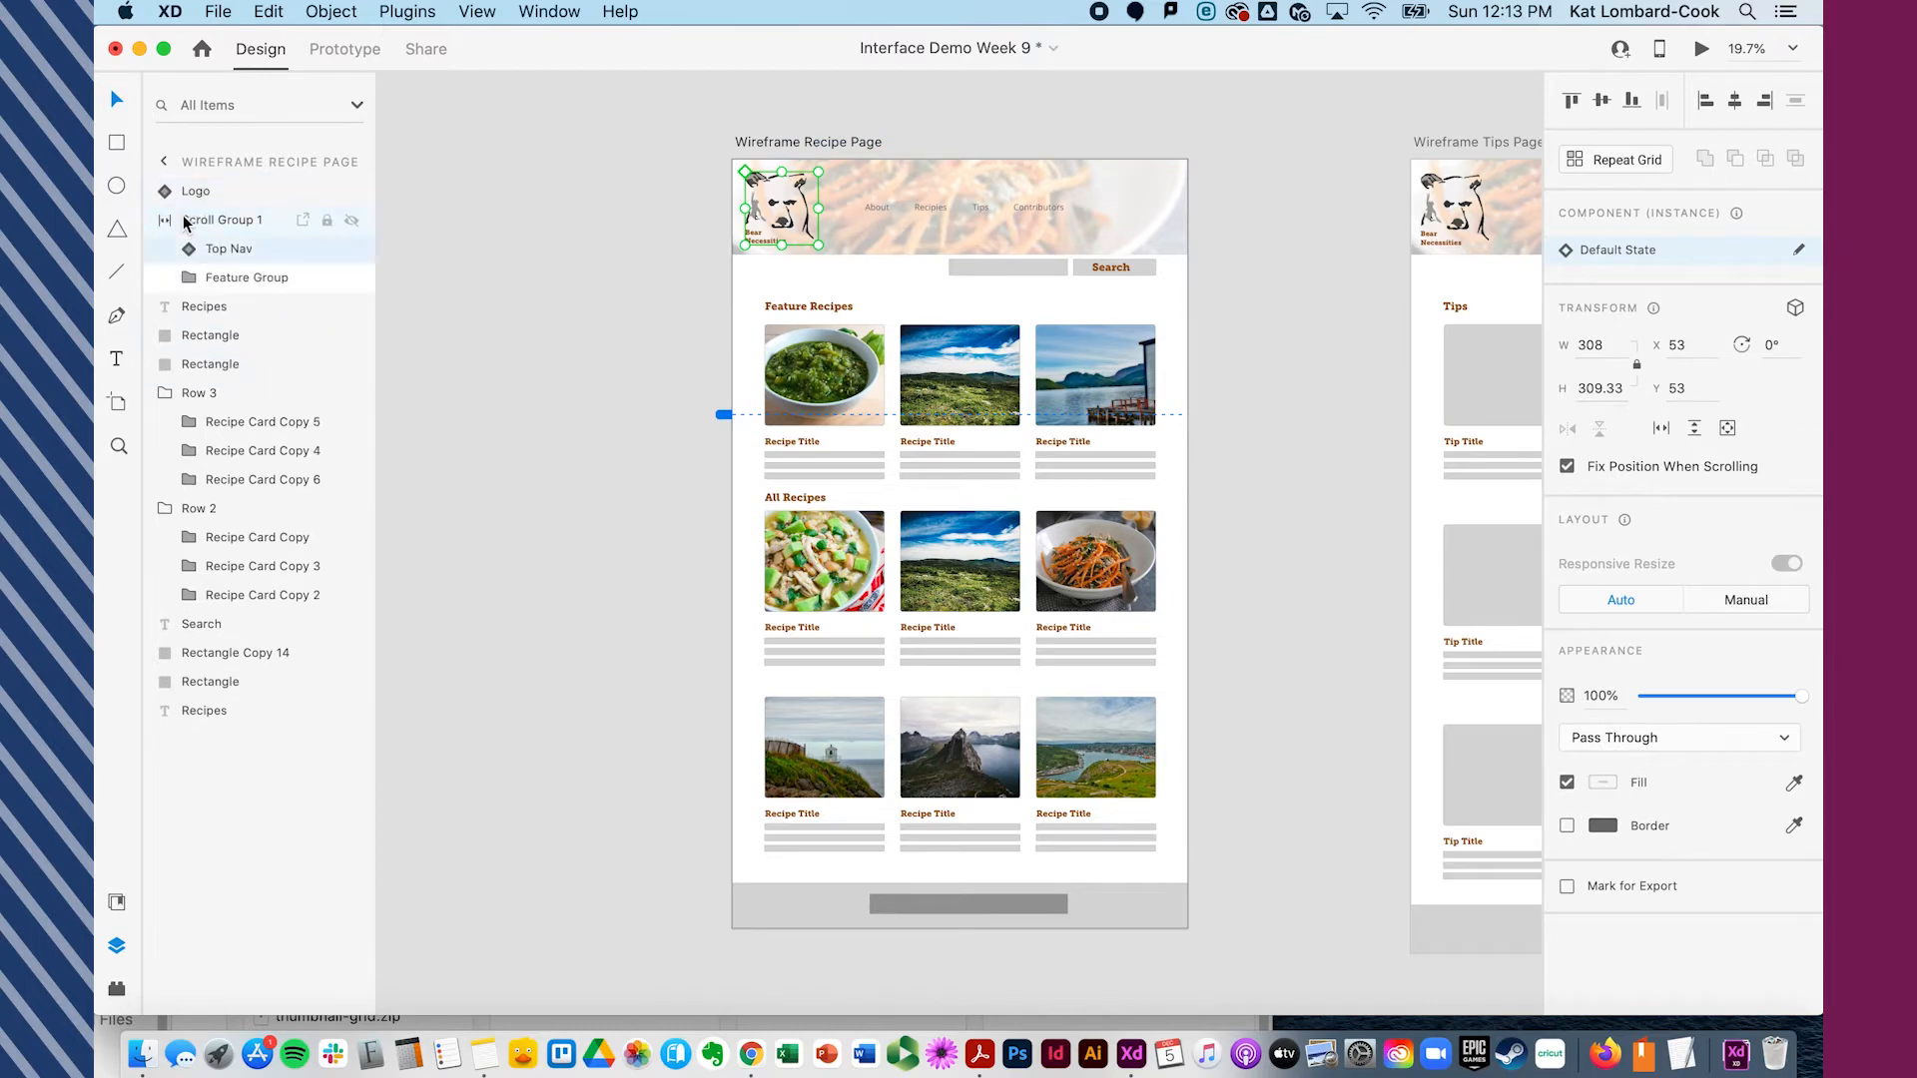
drag(200, 253, 184, 218)
click(161, 259)
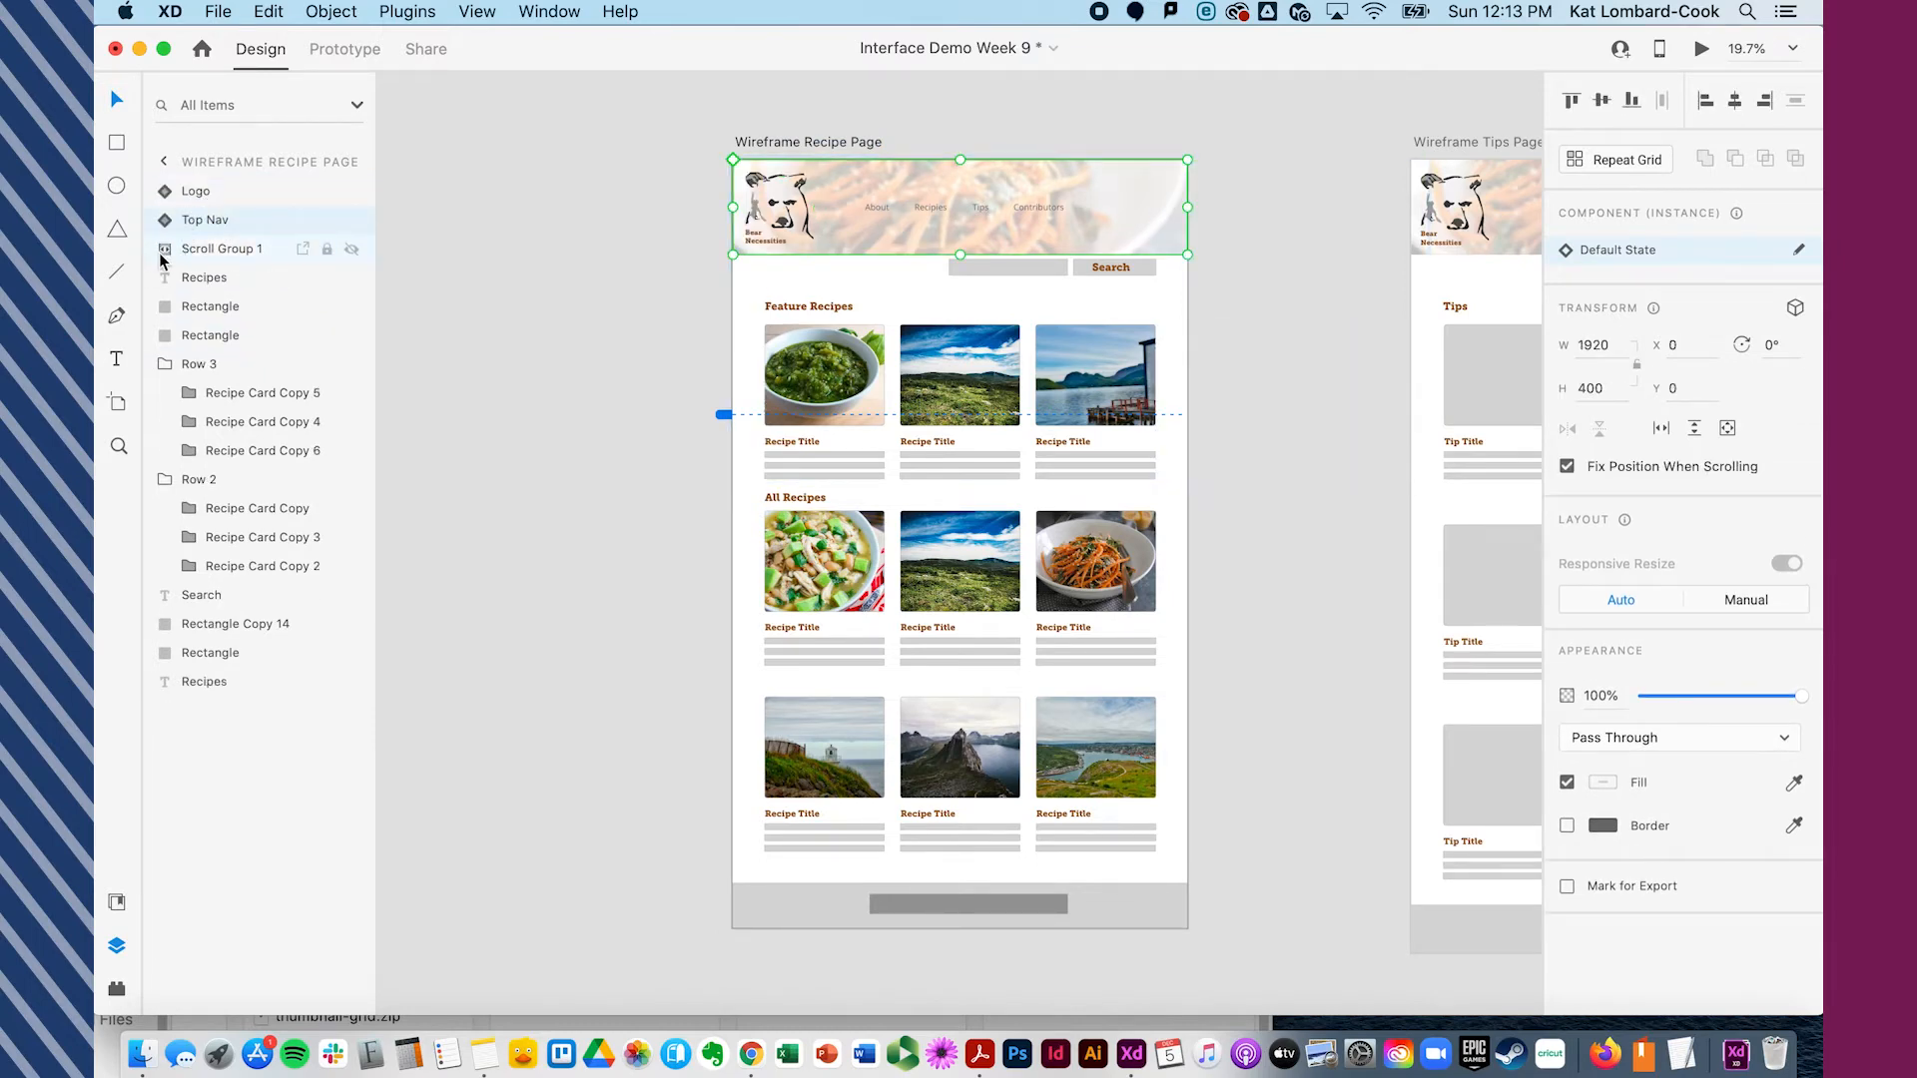
- Preview the Wireframe Recipe Page artboard and swipe the Feature Recipes row sideways in both directions
click(793, 141)
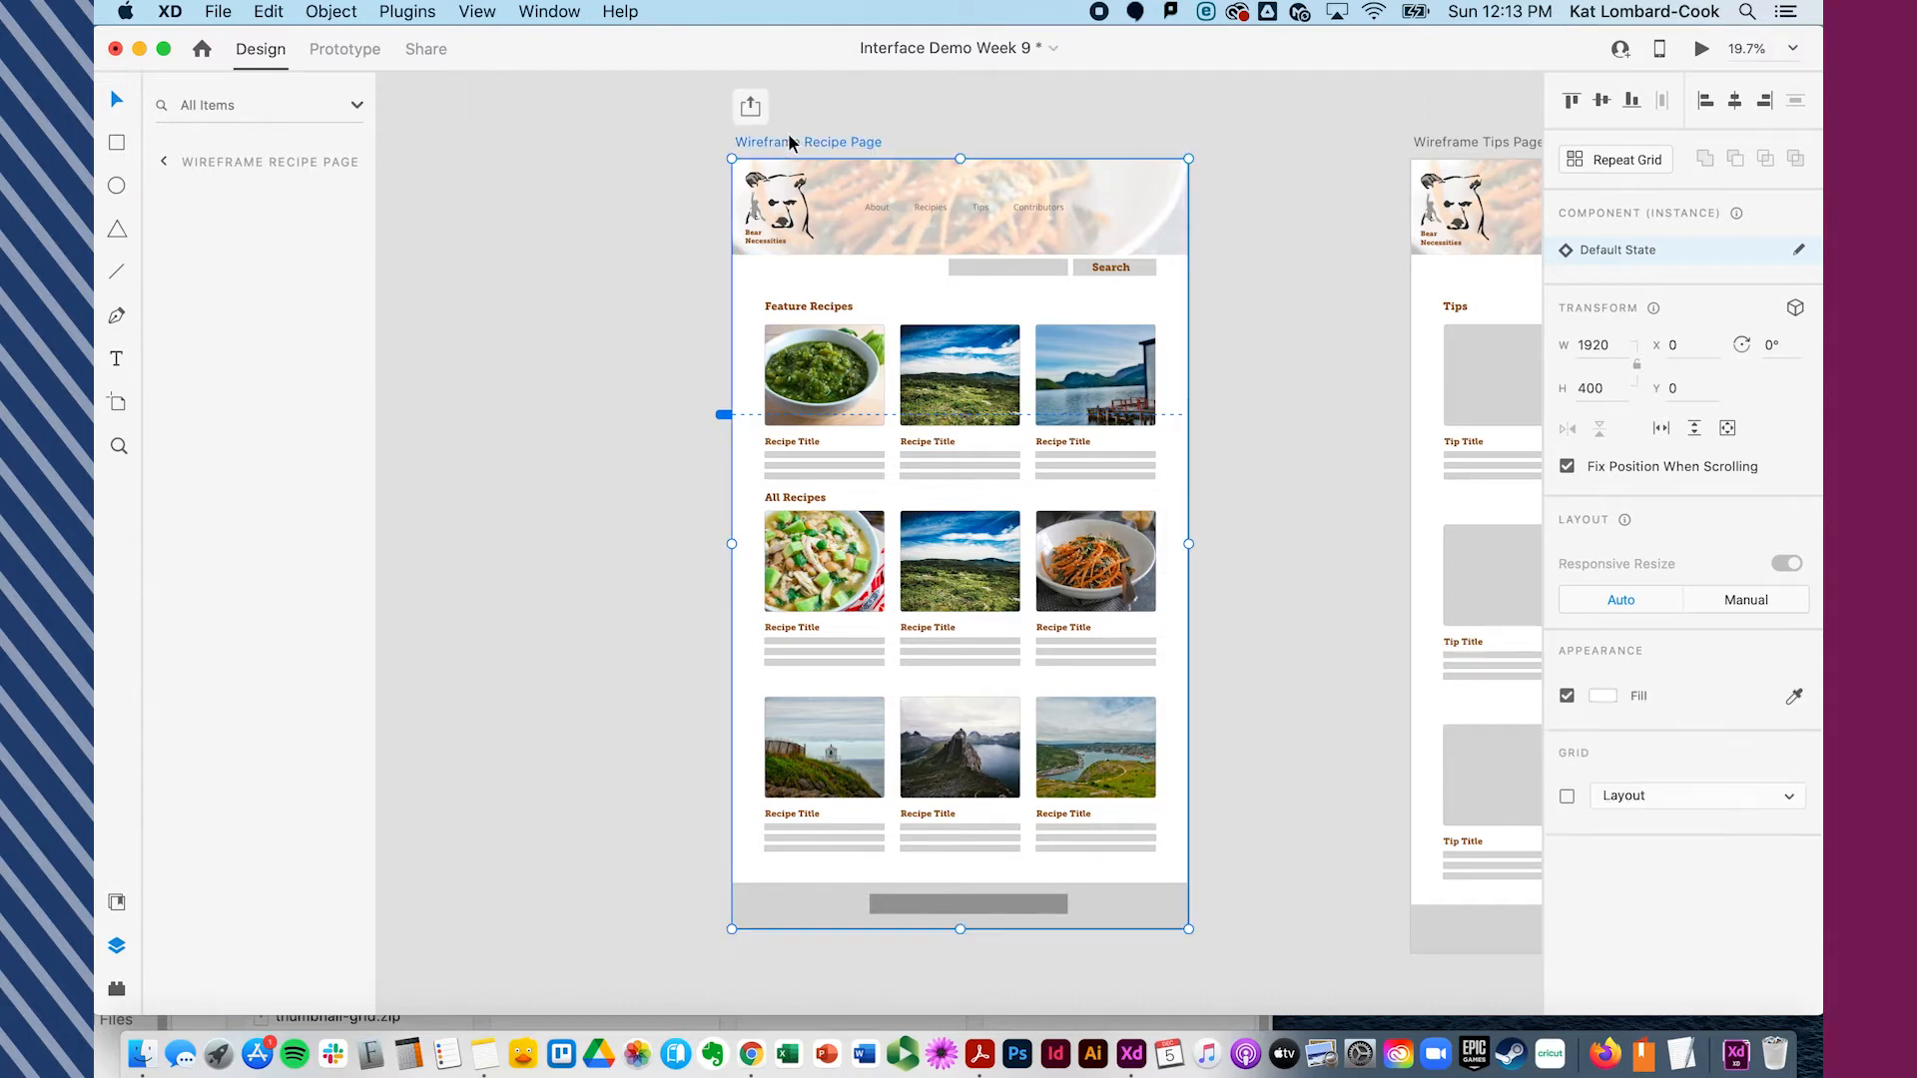
click(1703, 49)
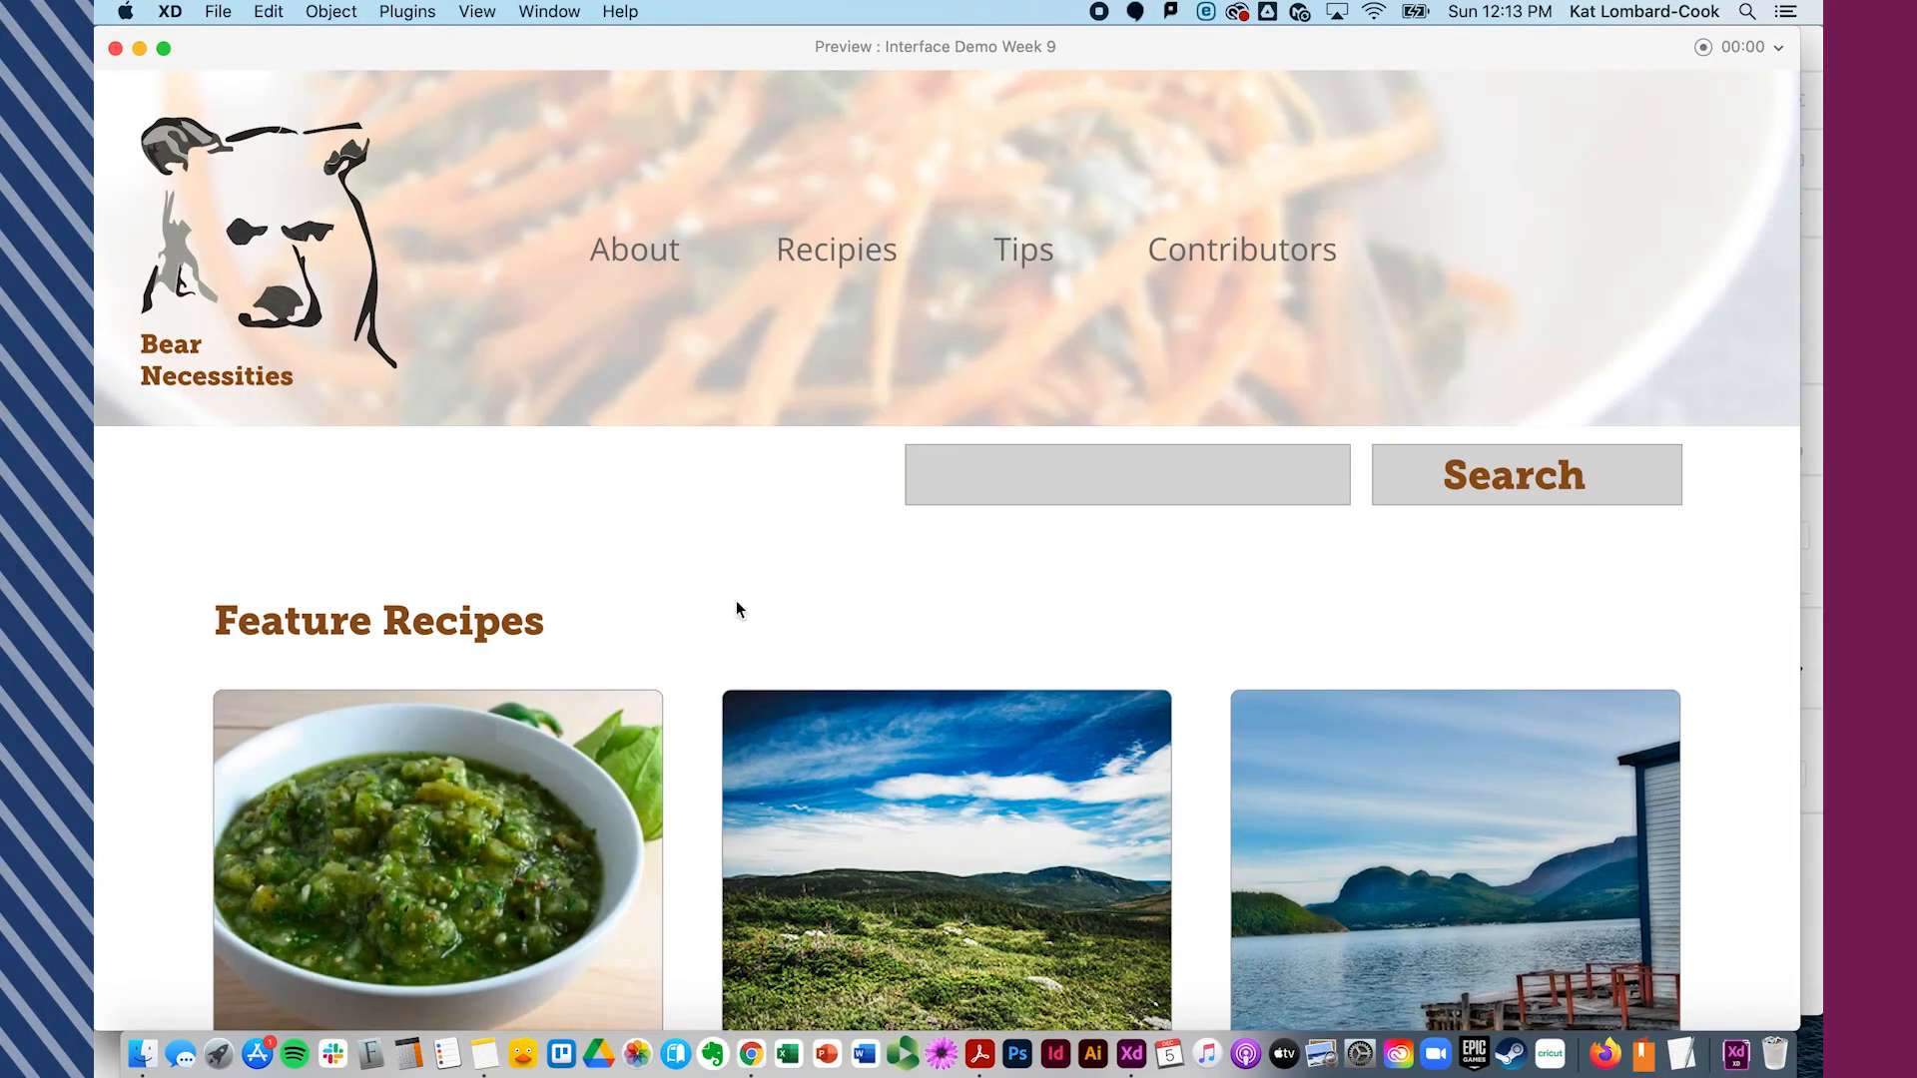
scroll(736, 607, down, 10)
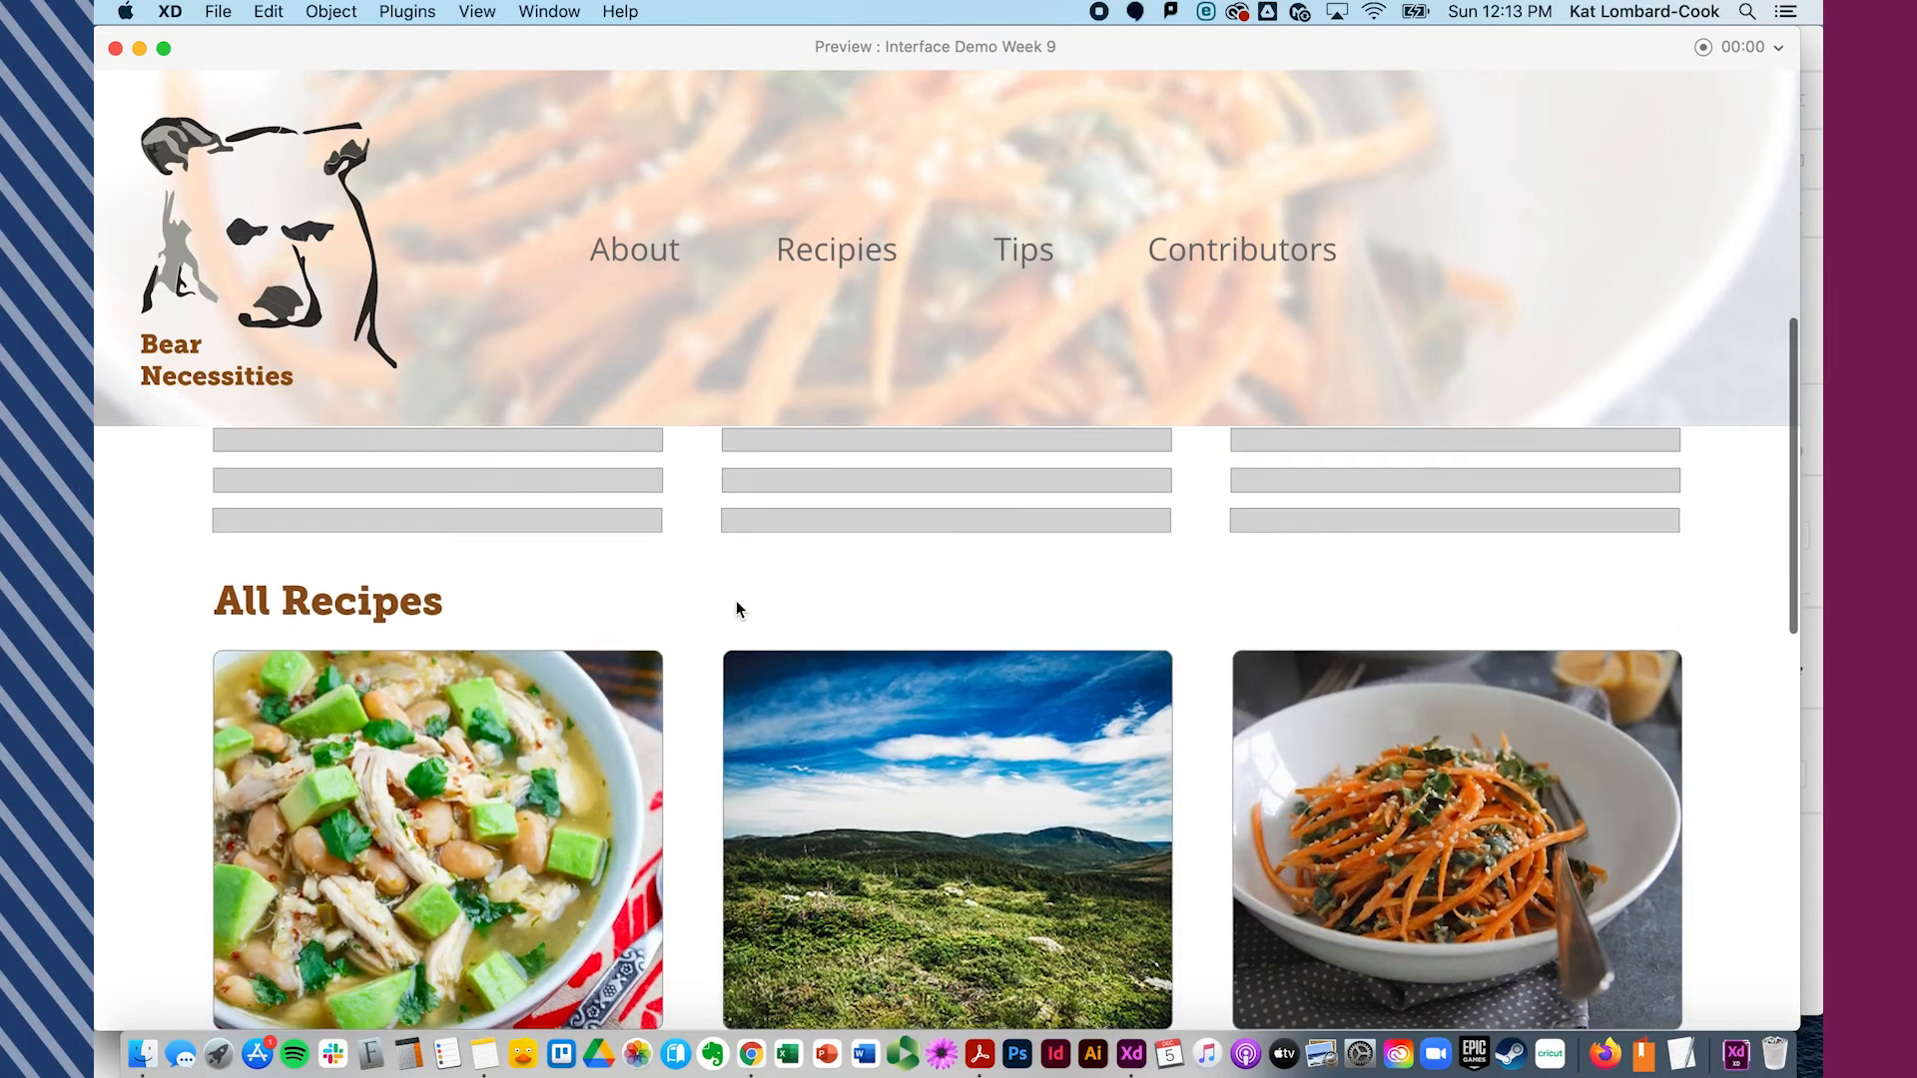
scroll(882, 671, up, 5)
drag(883, 671, 130, 644)
drag(1083, 726, 1630, 745)
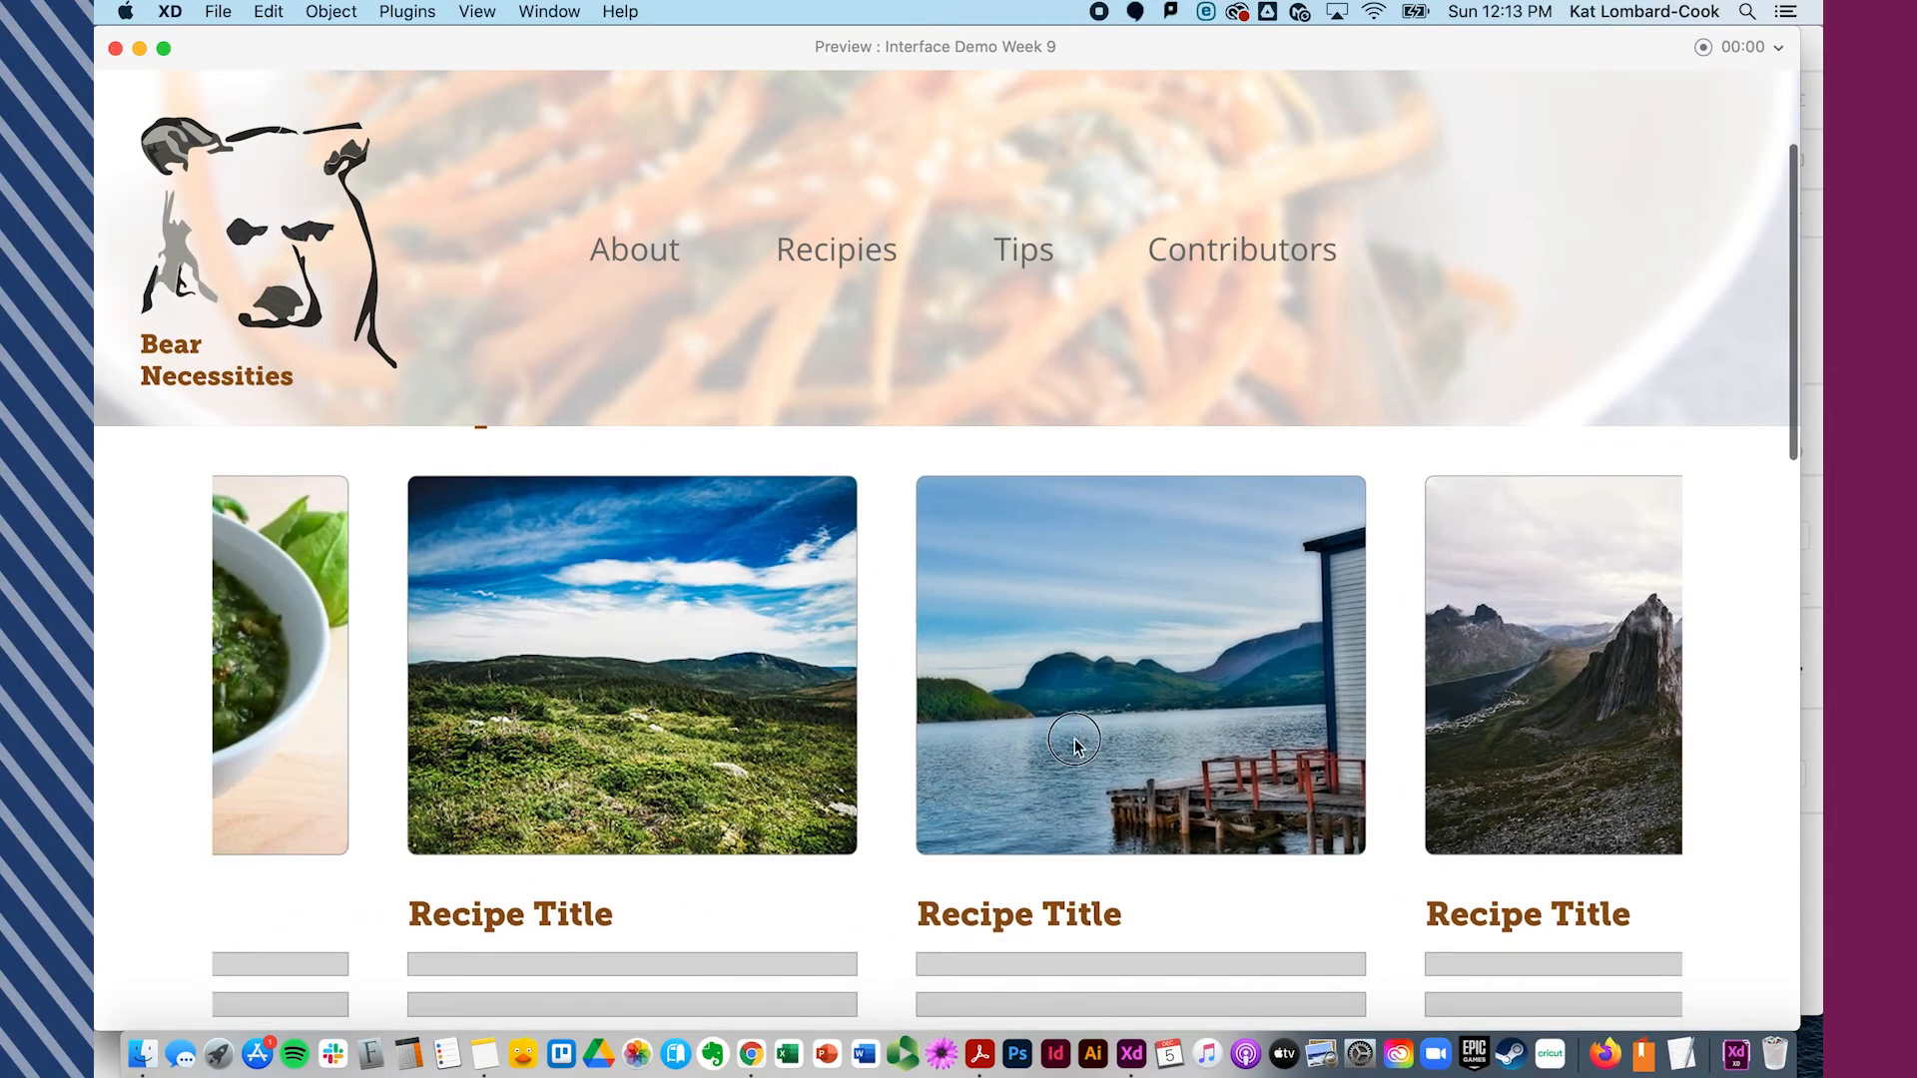
drag(1074, 744, 1598, 754)
scroll(1597, 754, up, 1)
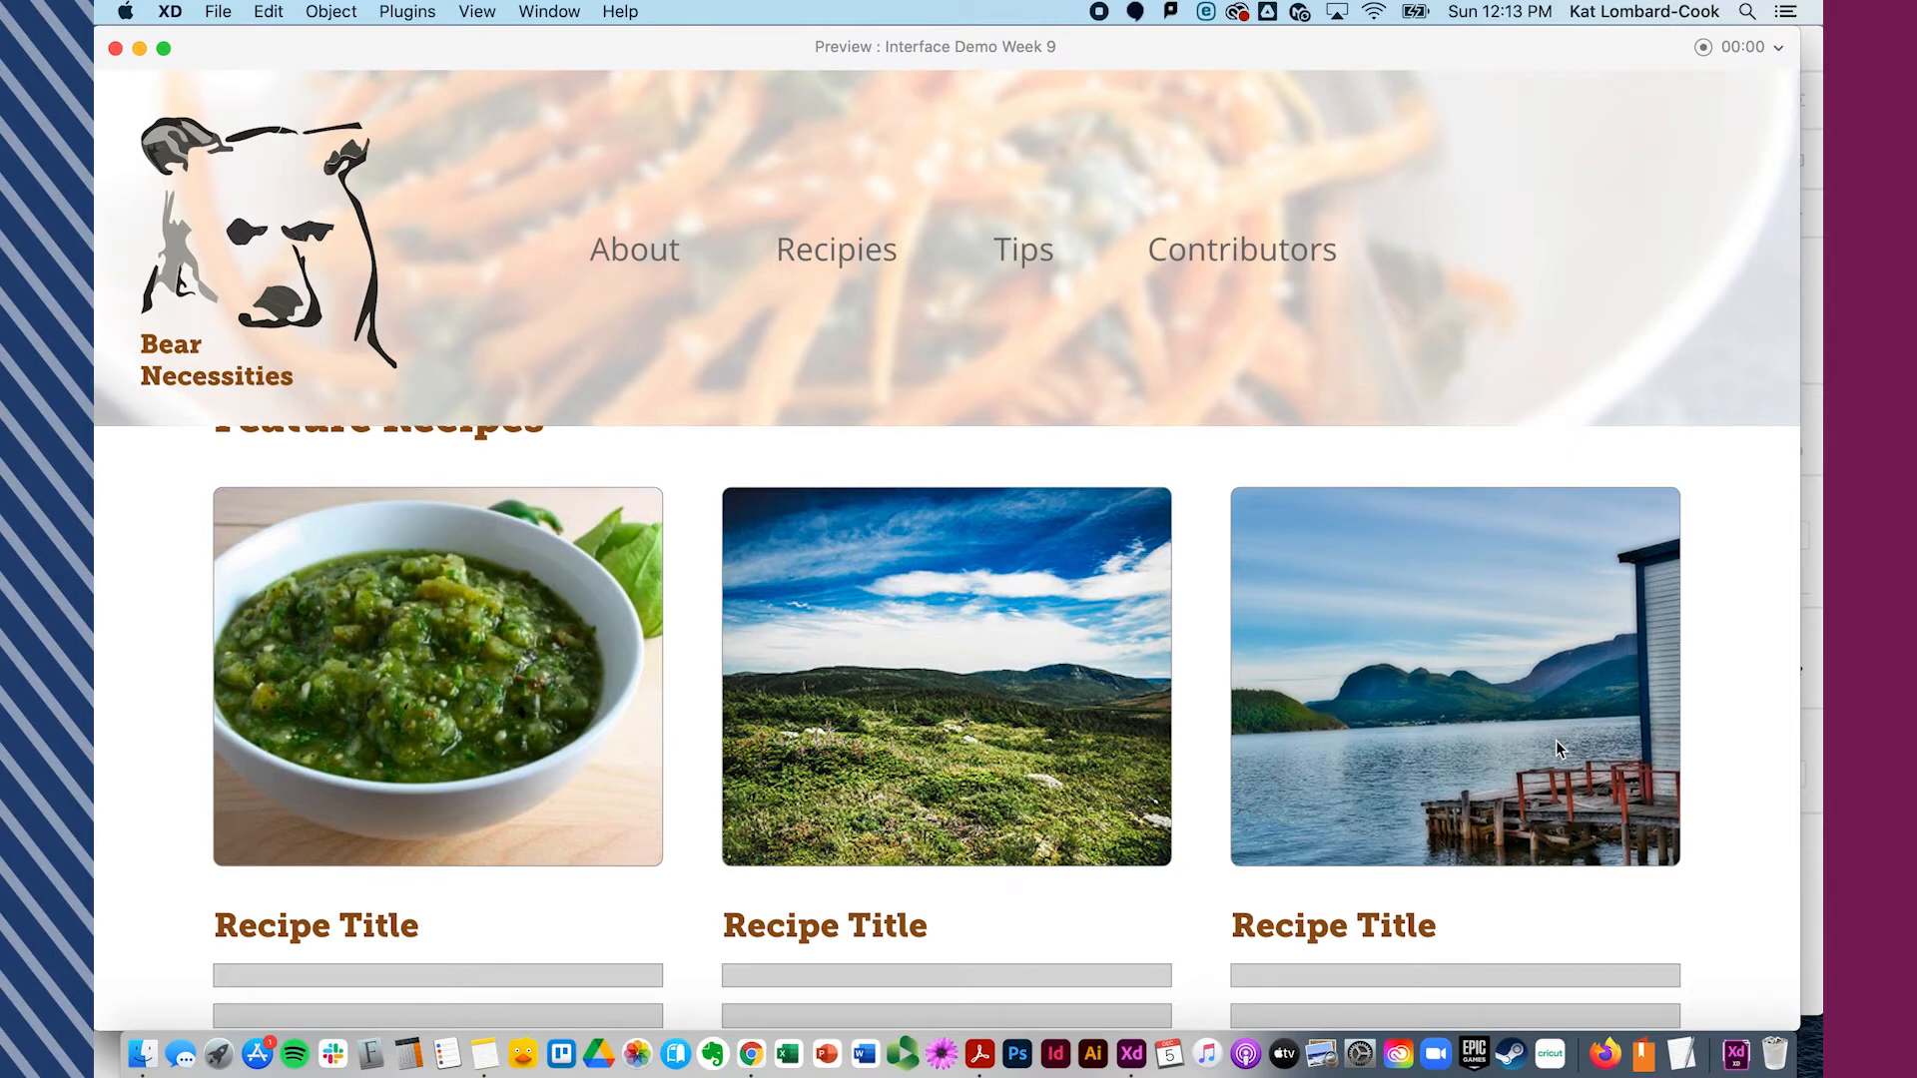
drag(1555, 740, 859, 769)
scroll(857, 763, down, 3)
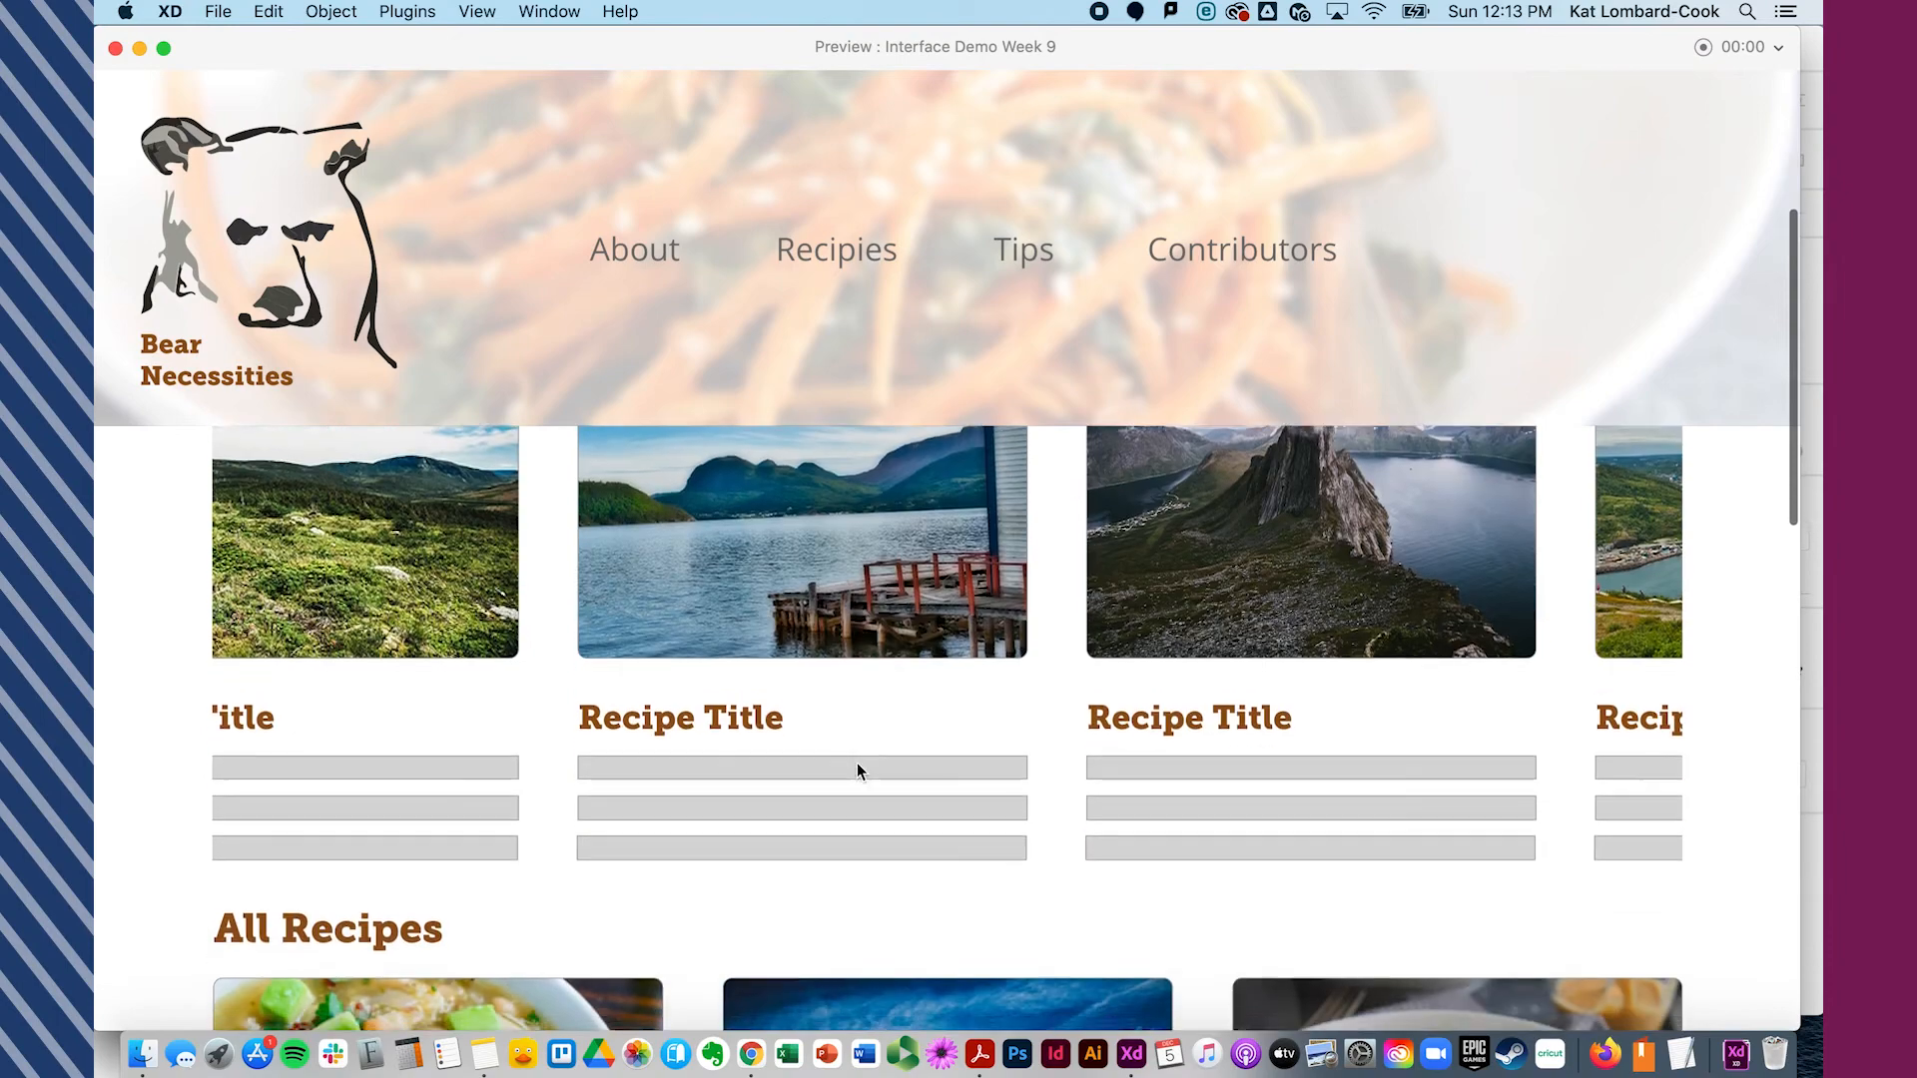
scroll(857, 763, up, 5)
drag(880, 839, 181, 879)
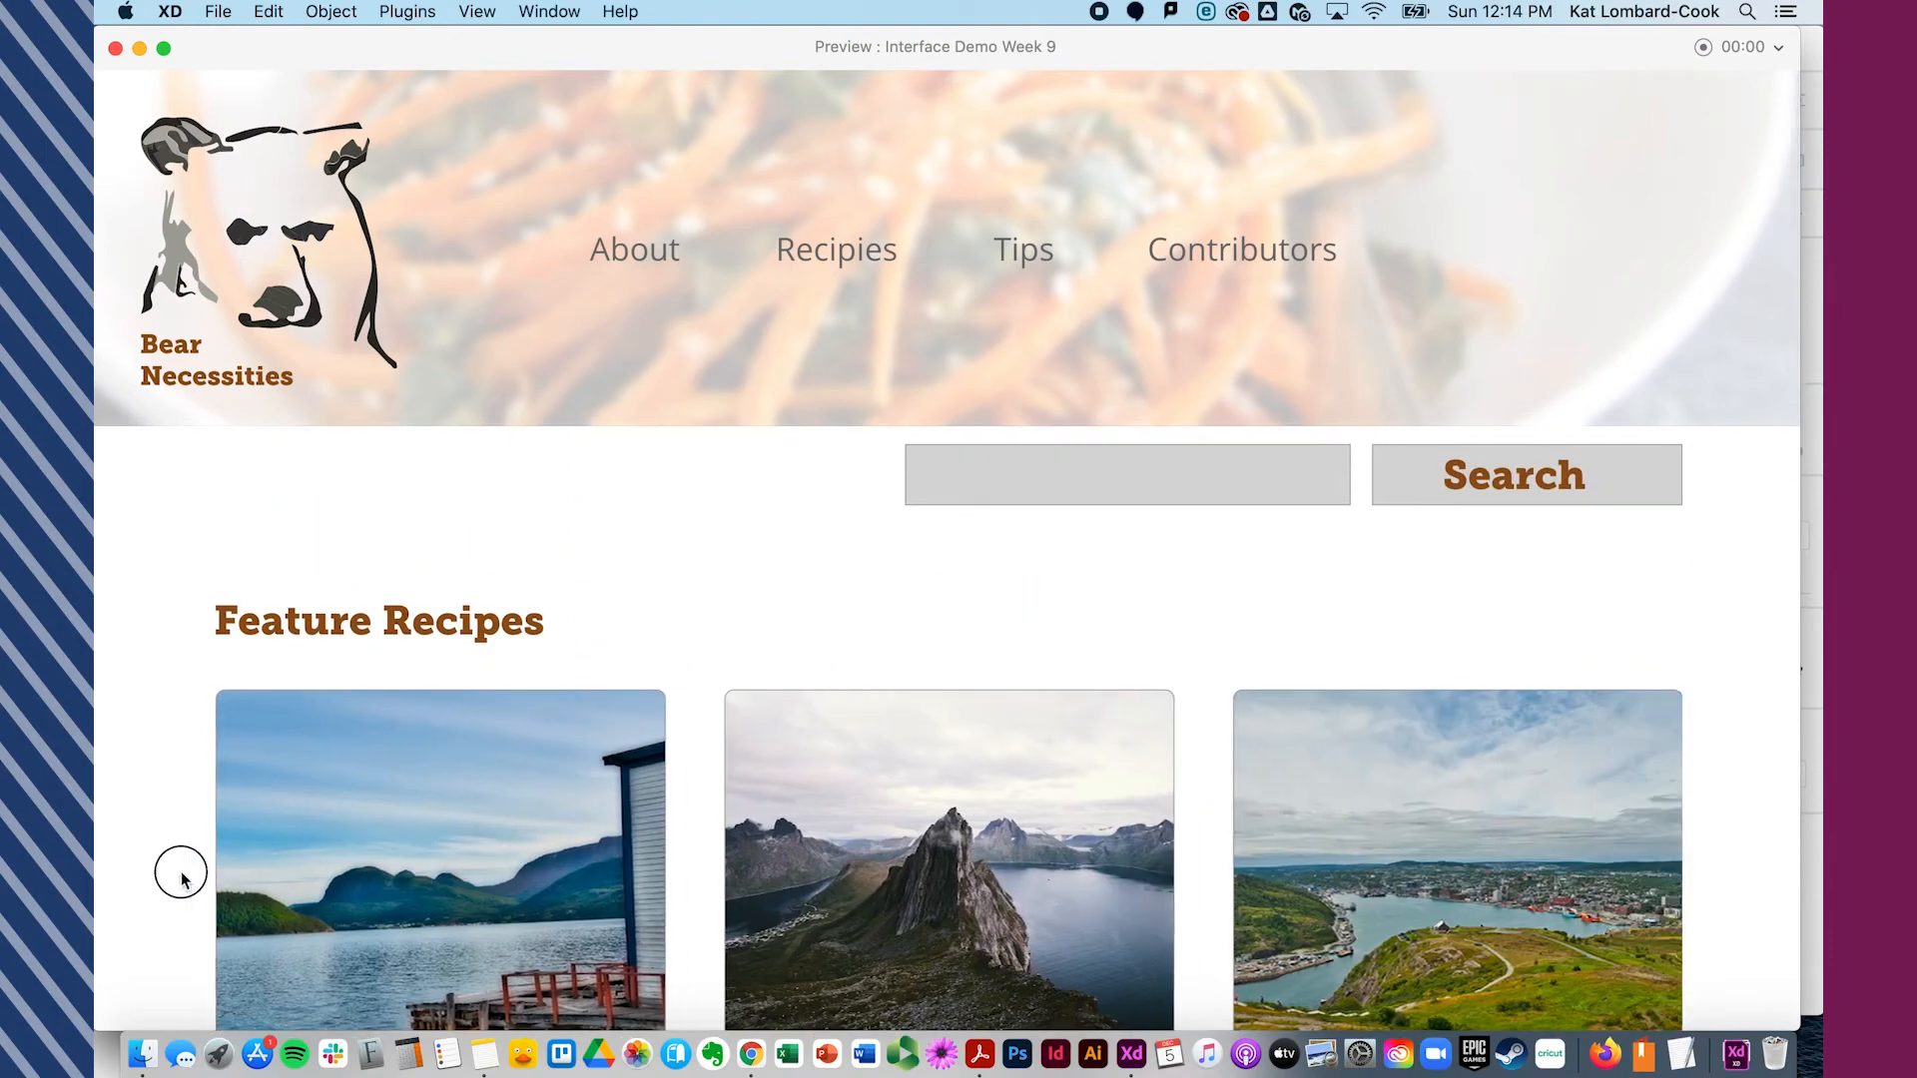
drag(706, 877, 1767, 869)
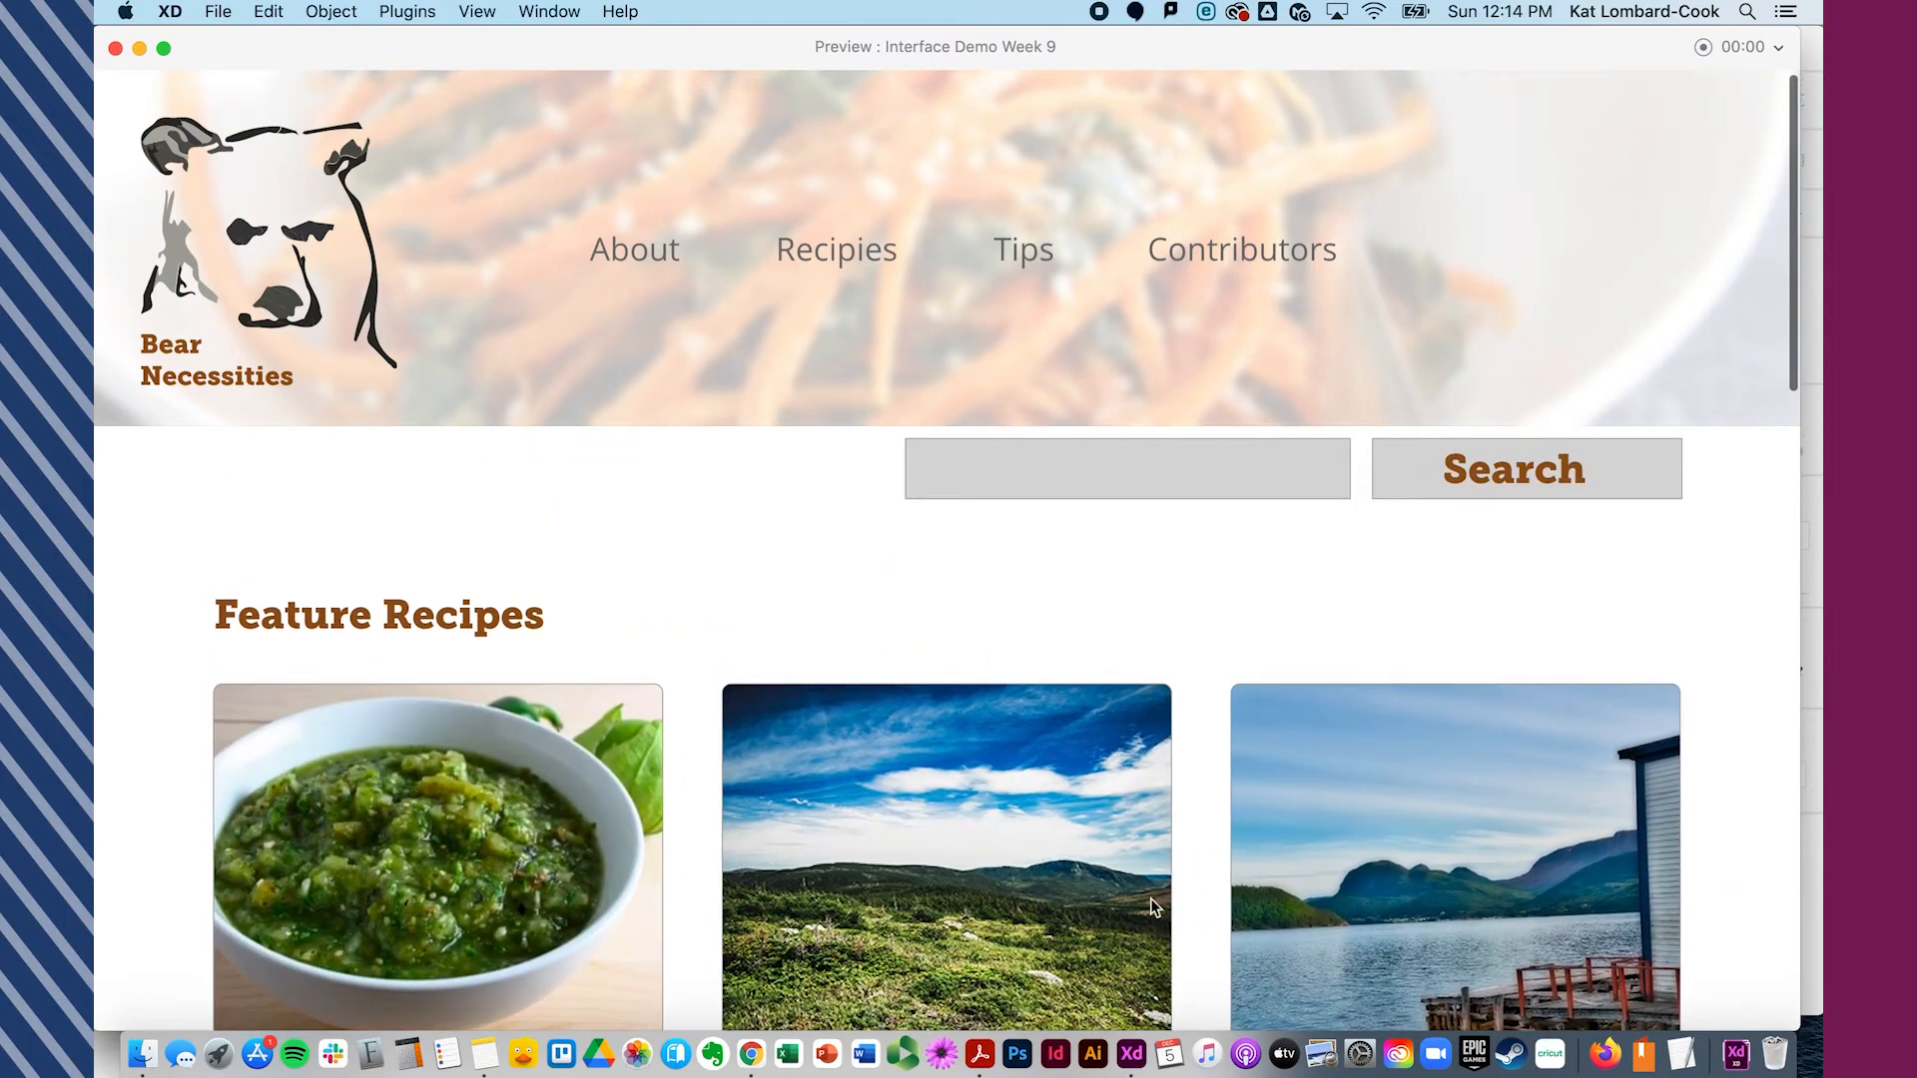
drag(1198, 882, 94, 892)
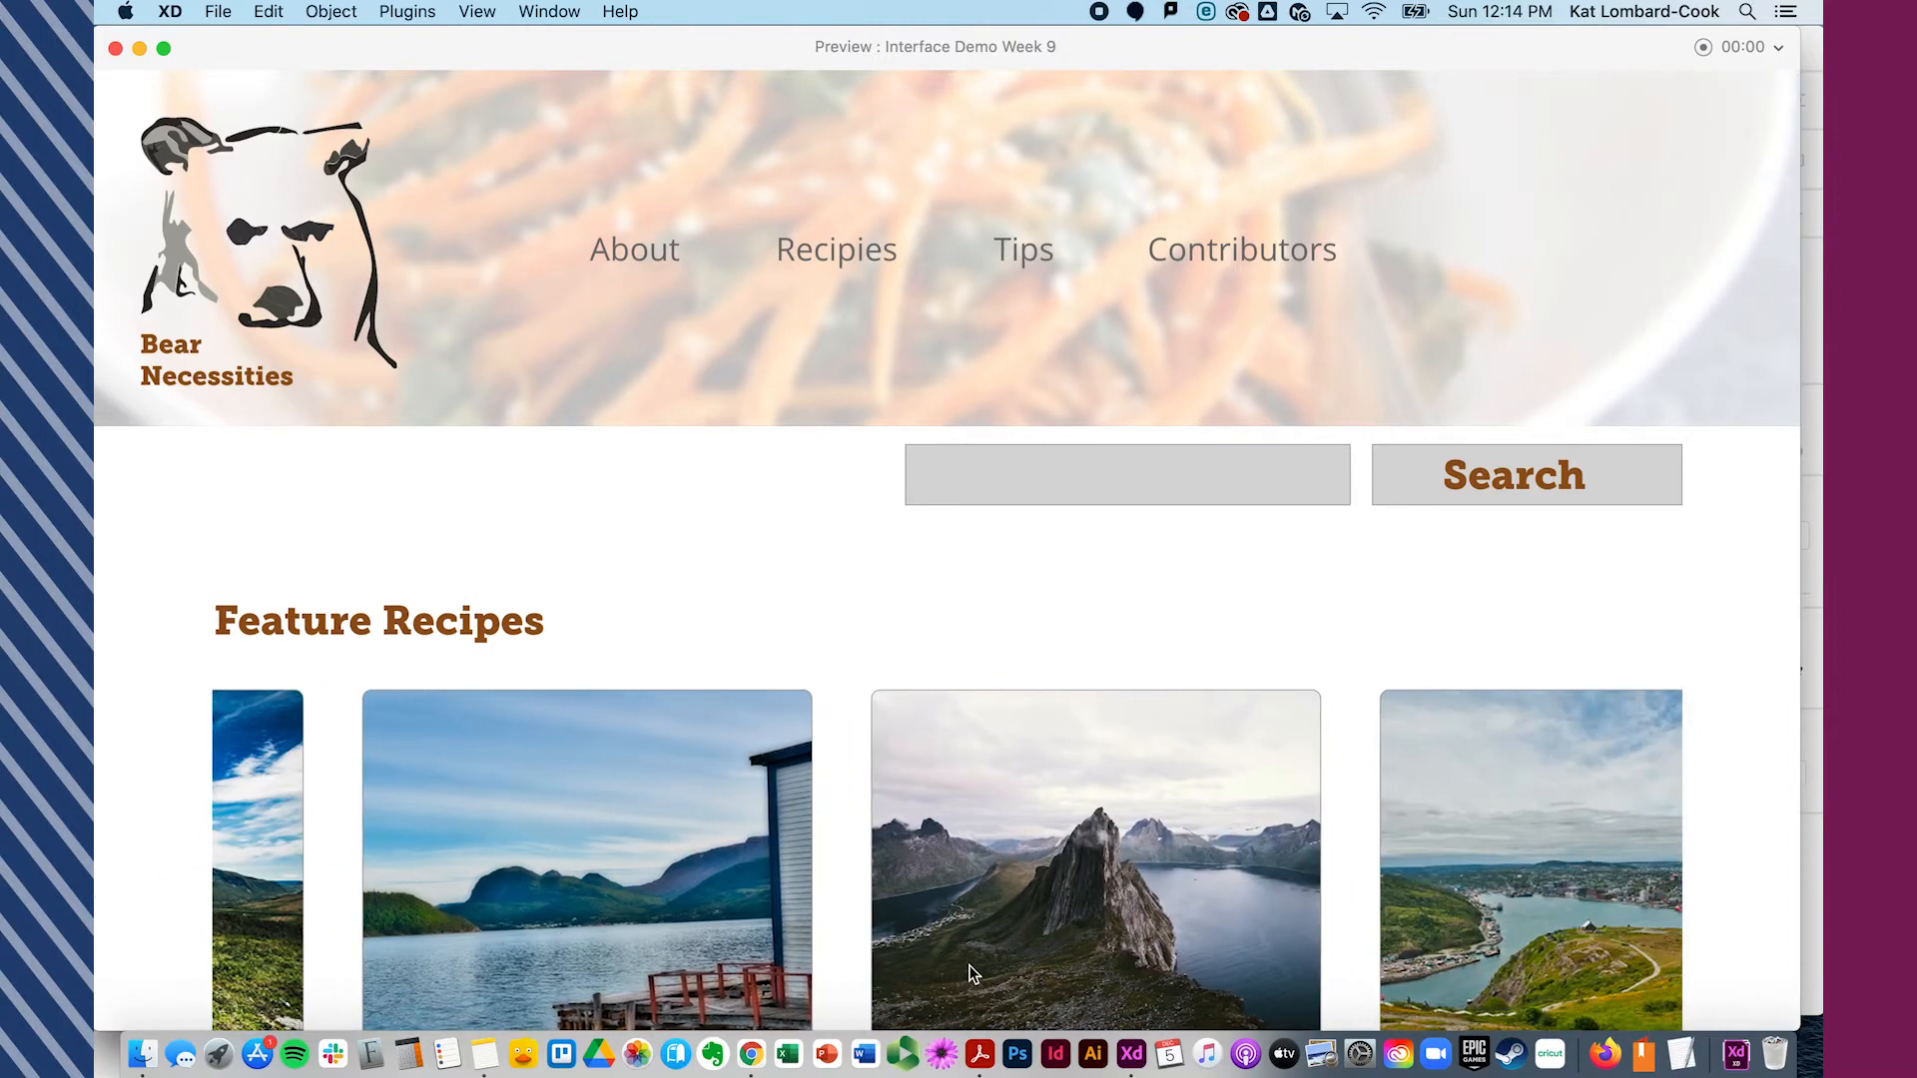
drag(974, 983, 532, 978)
- Scroll the preview up and down to check the Feature Recipes row under the fixed header, then close it
scroll(842, 830, down, 4)
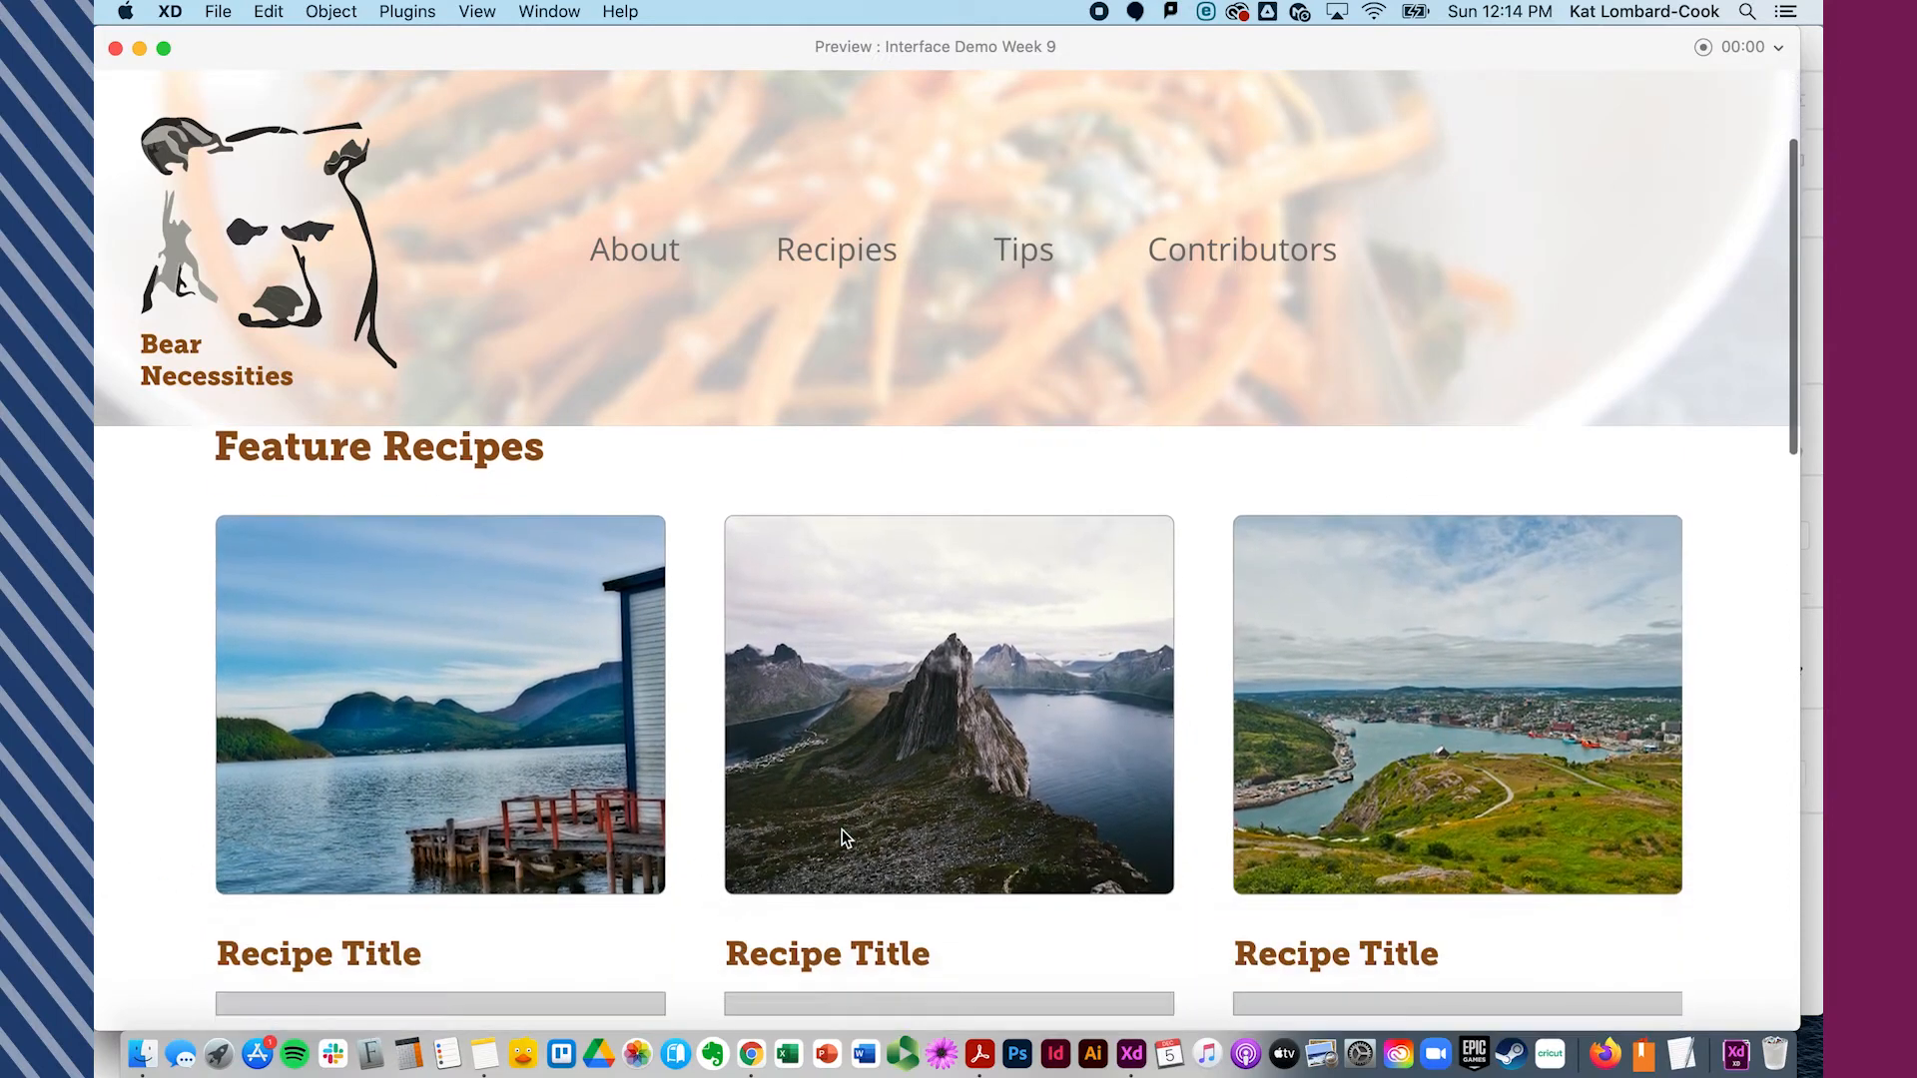
scroll(713, 764, down, 2)
scroll(713, 763, up, 2)
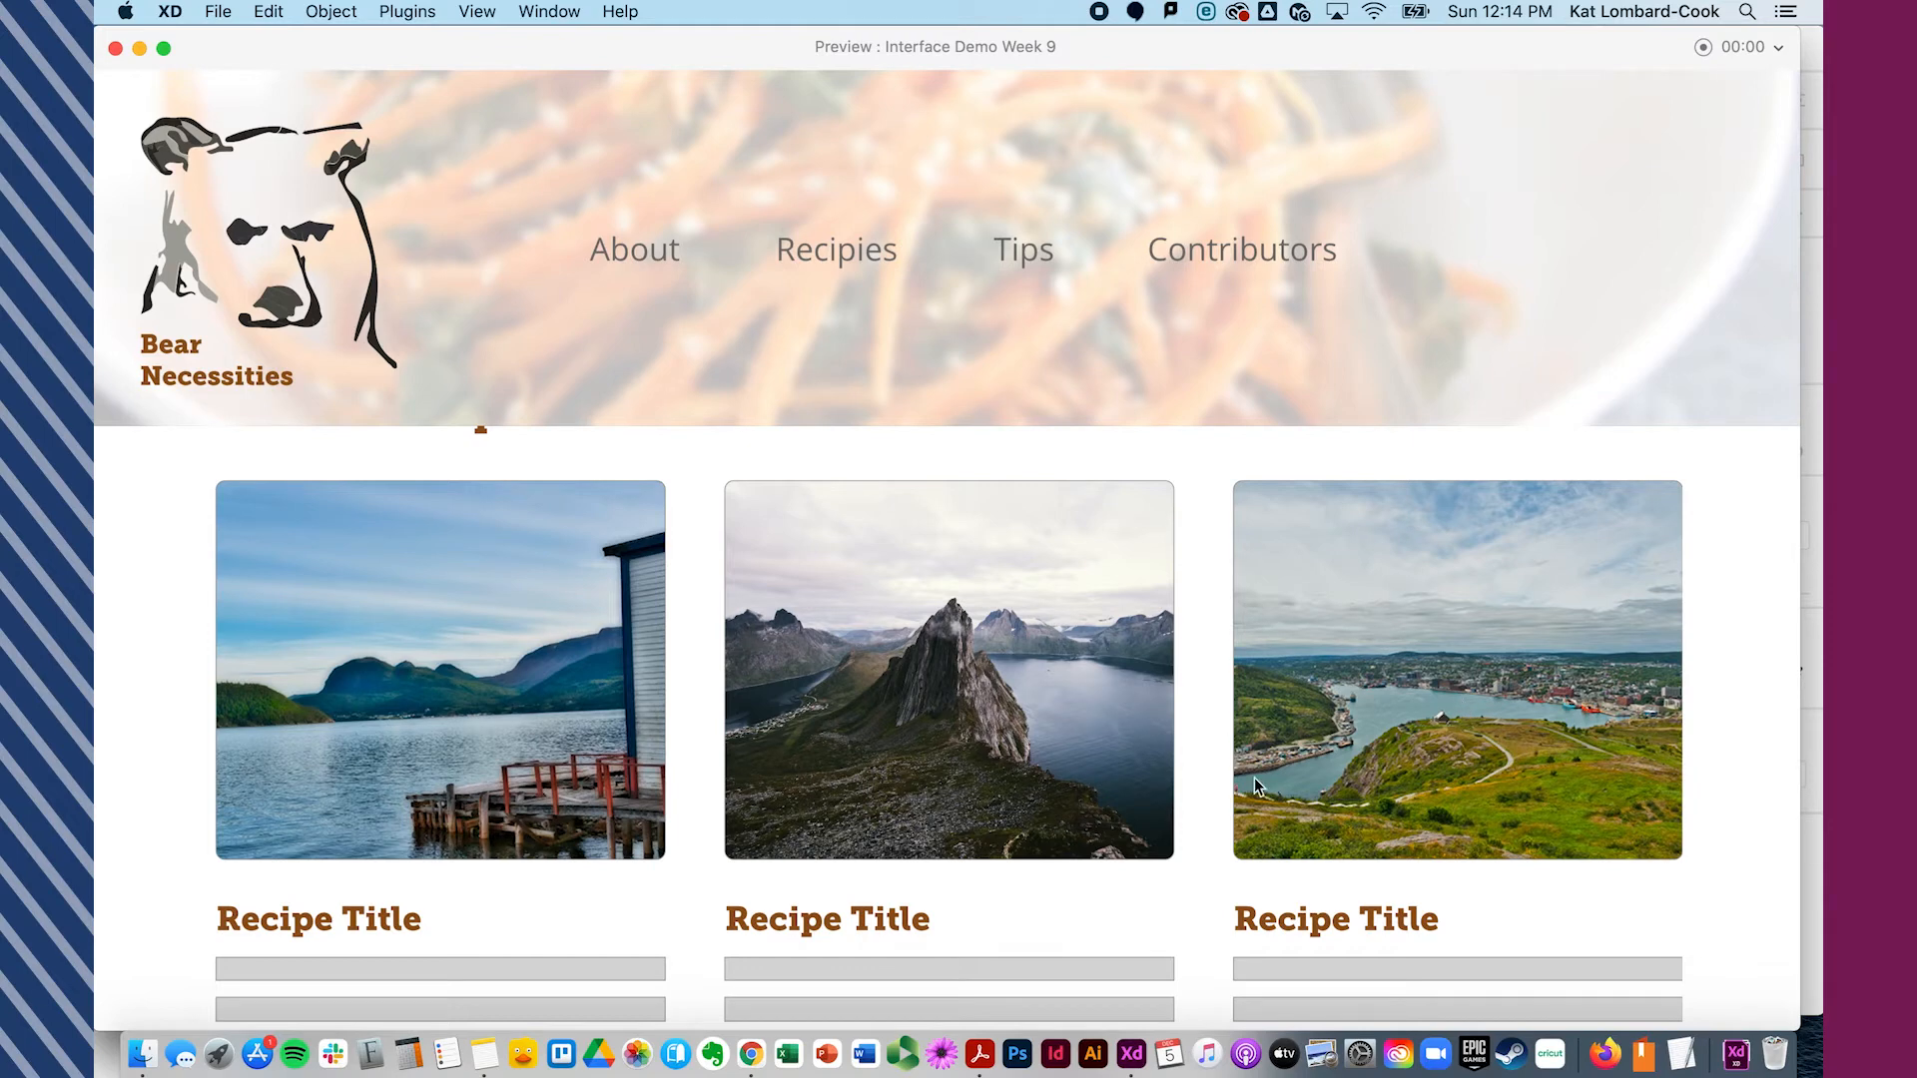
scroll(1423, 847, down, 5)
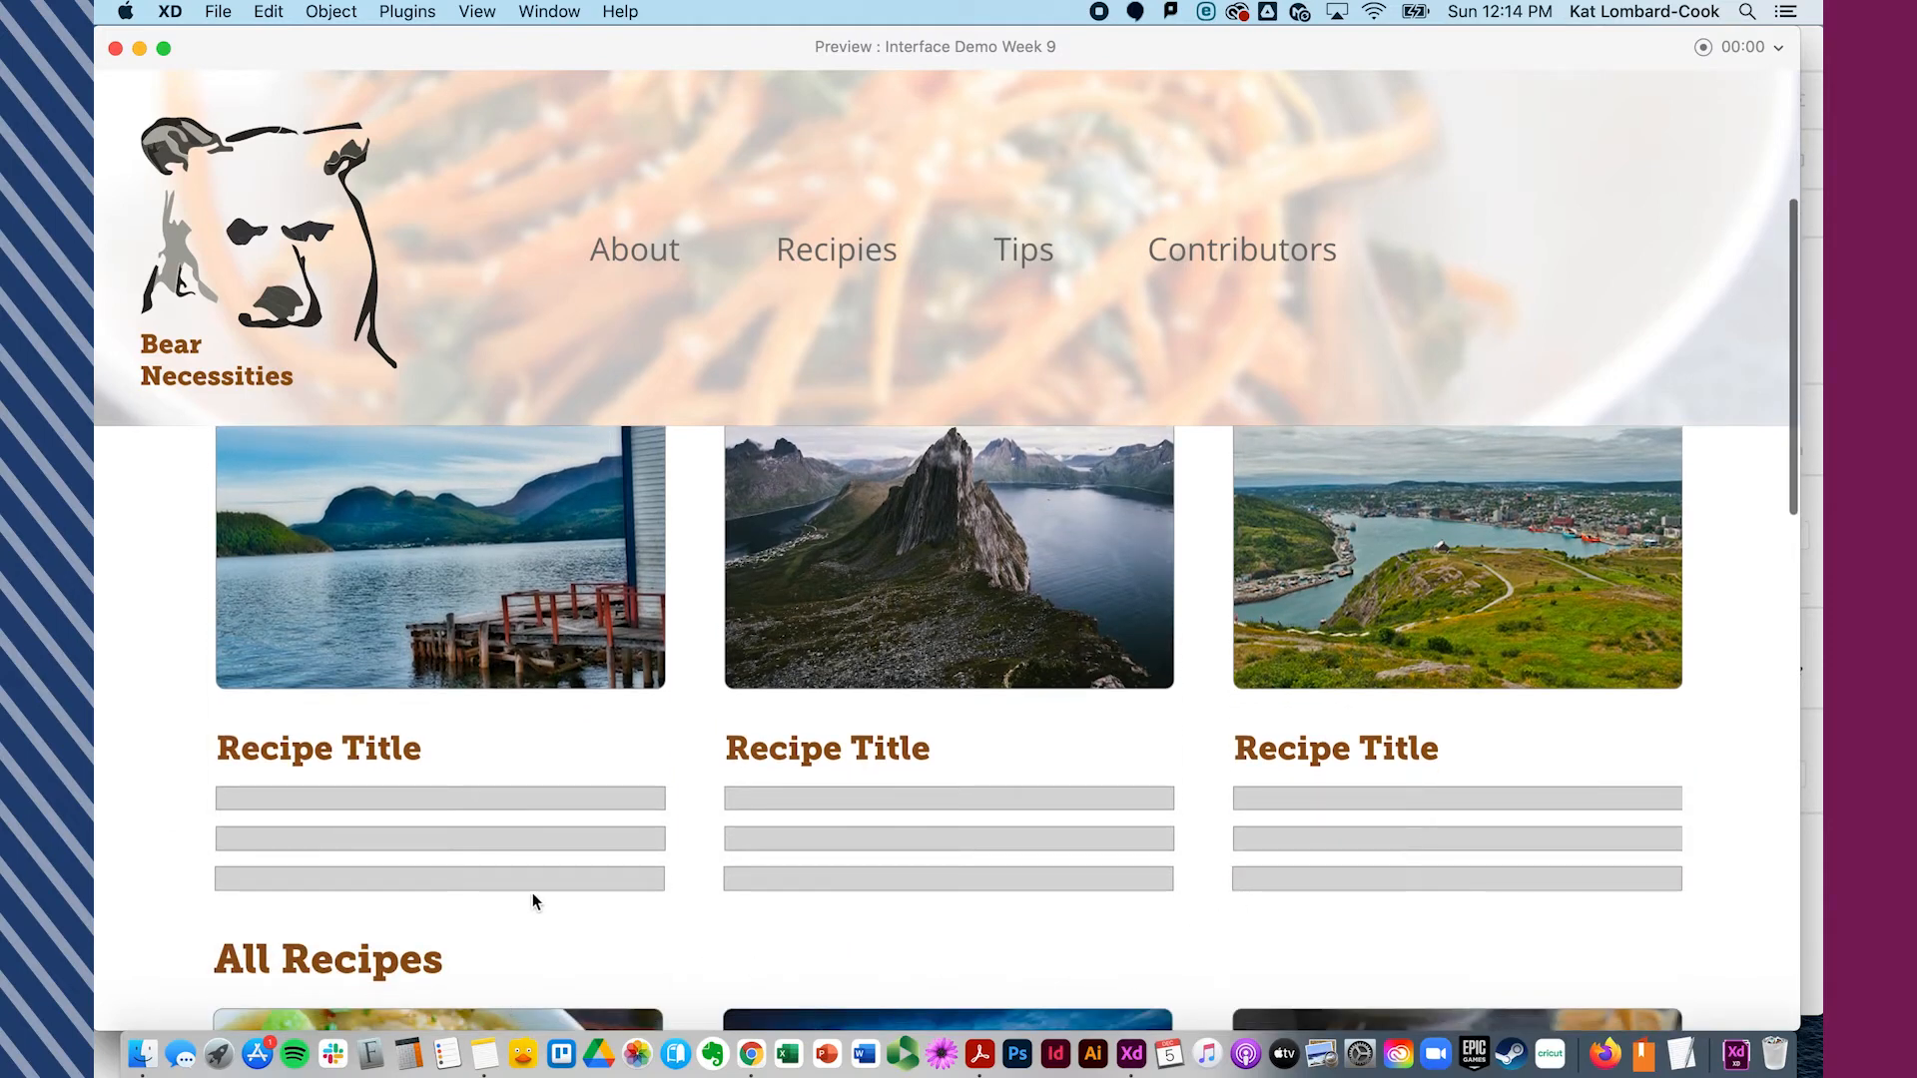
scroll(704, 908, up, 5)
scroll(487, 775, up, 3)
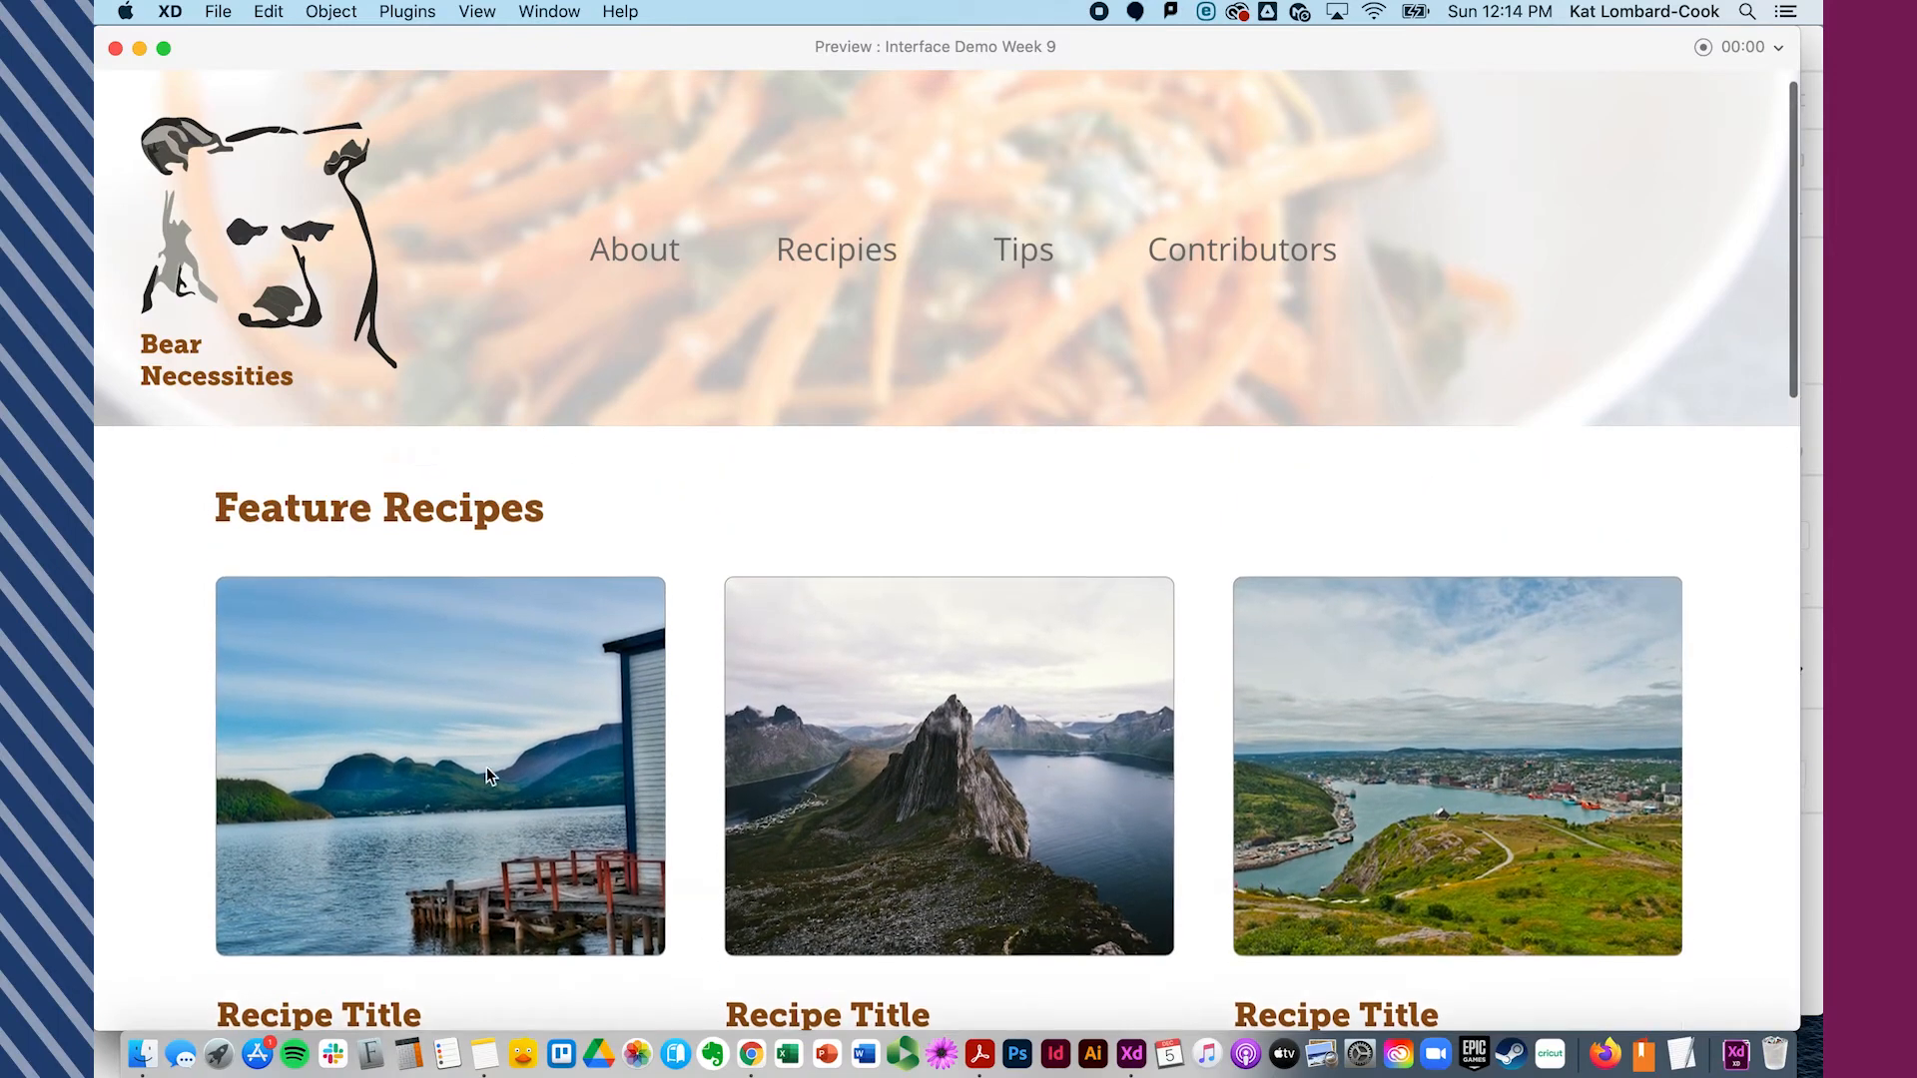
scroll(488, 767, up, 3)
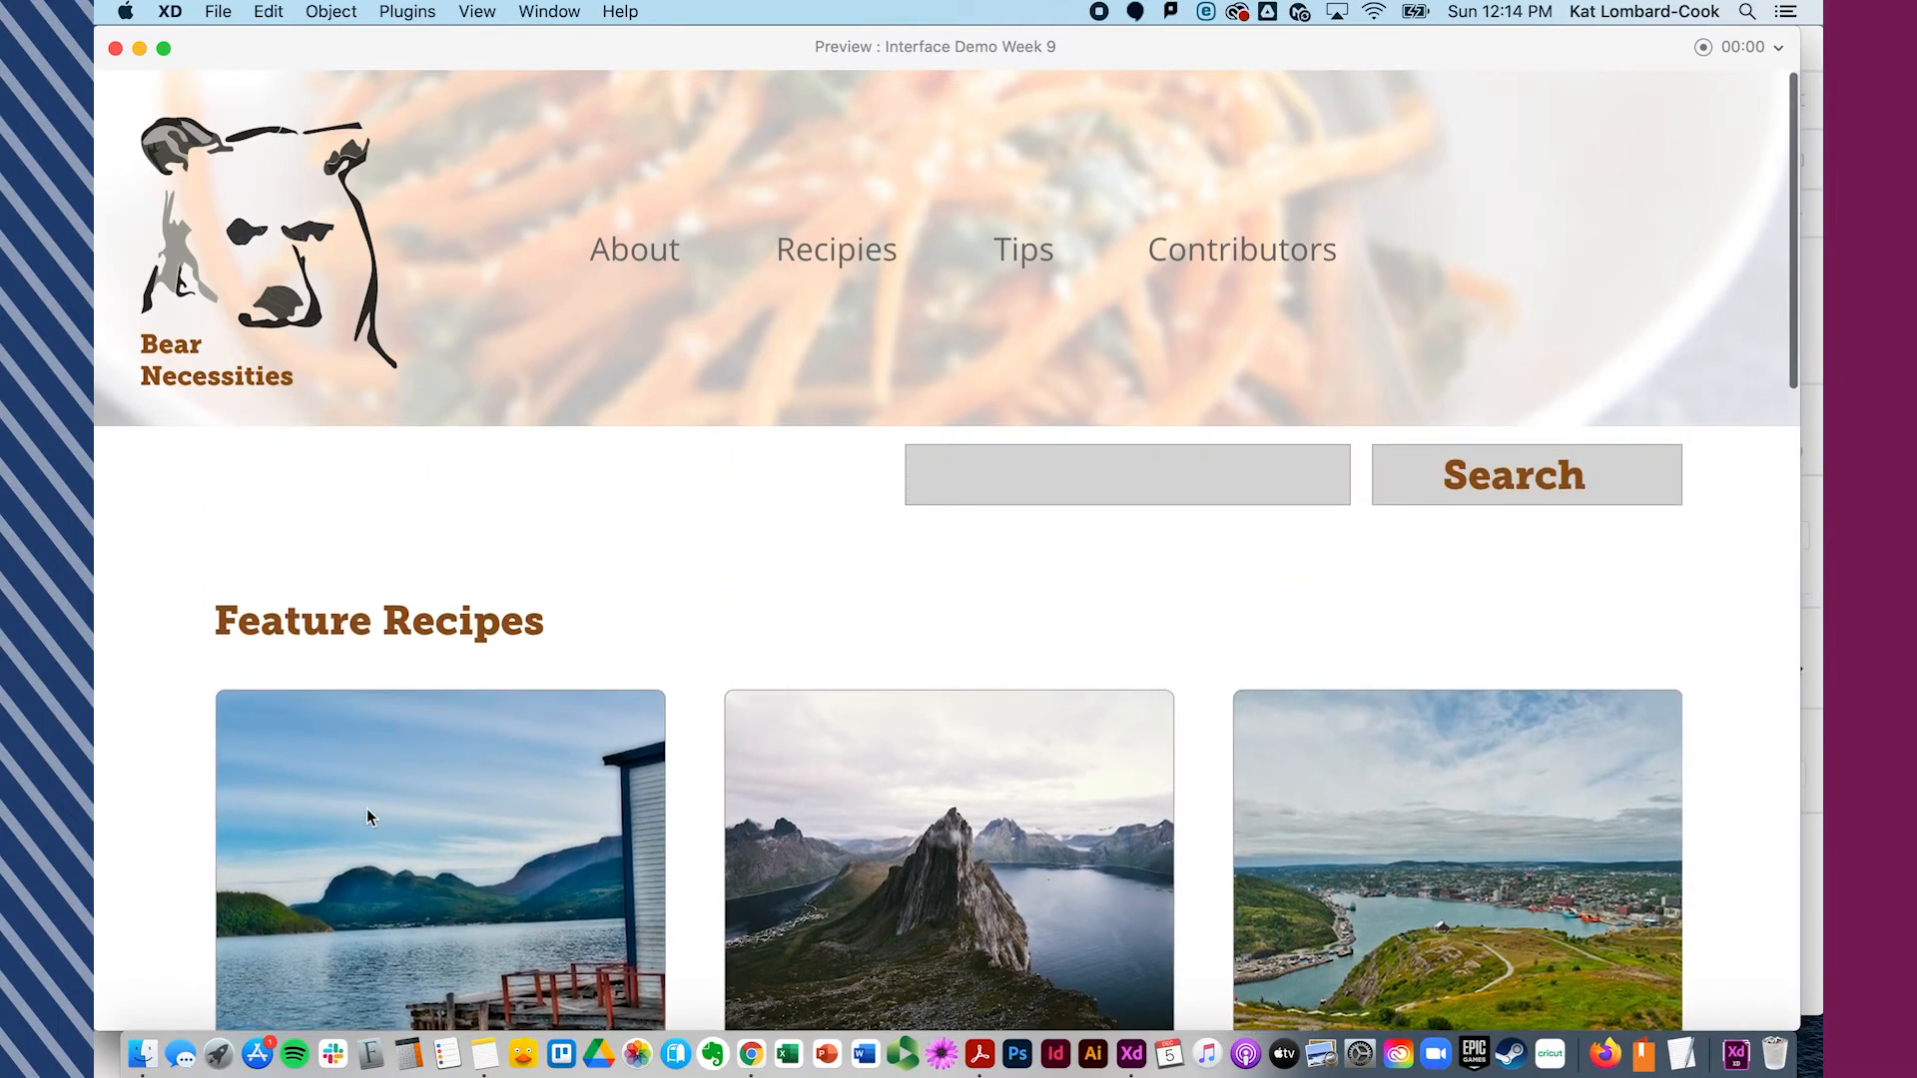
scroll(367, 807, down, 3)
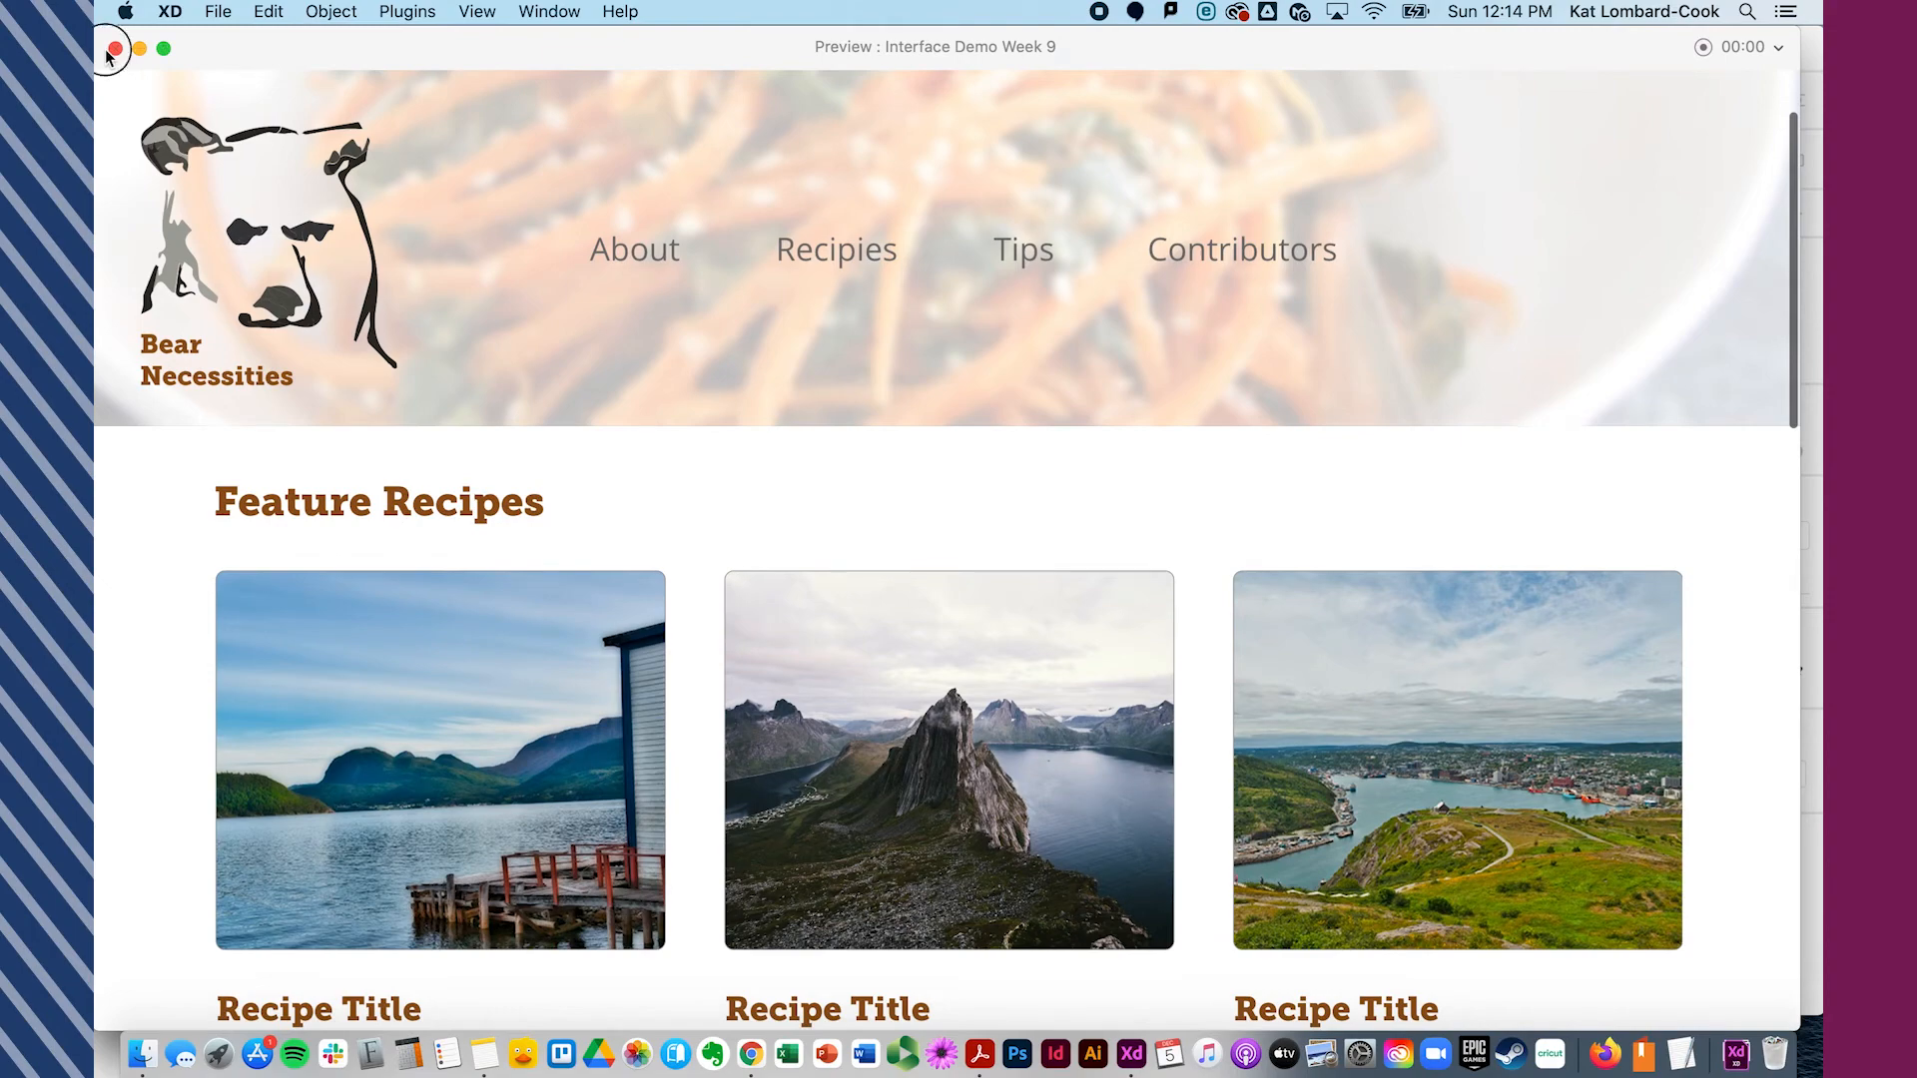
click(116, 48)
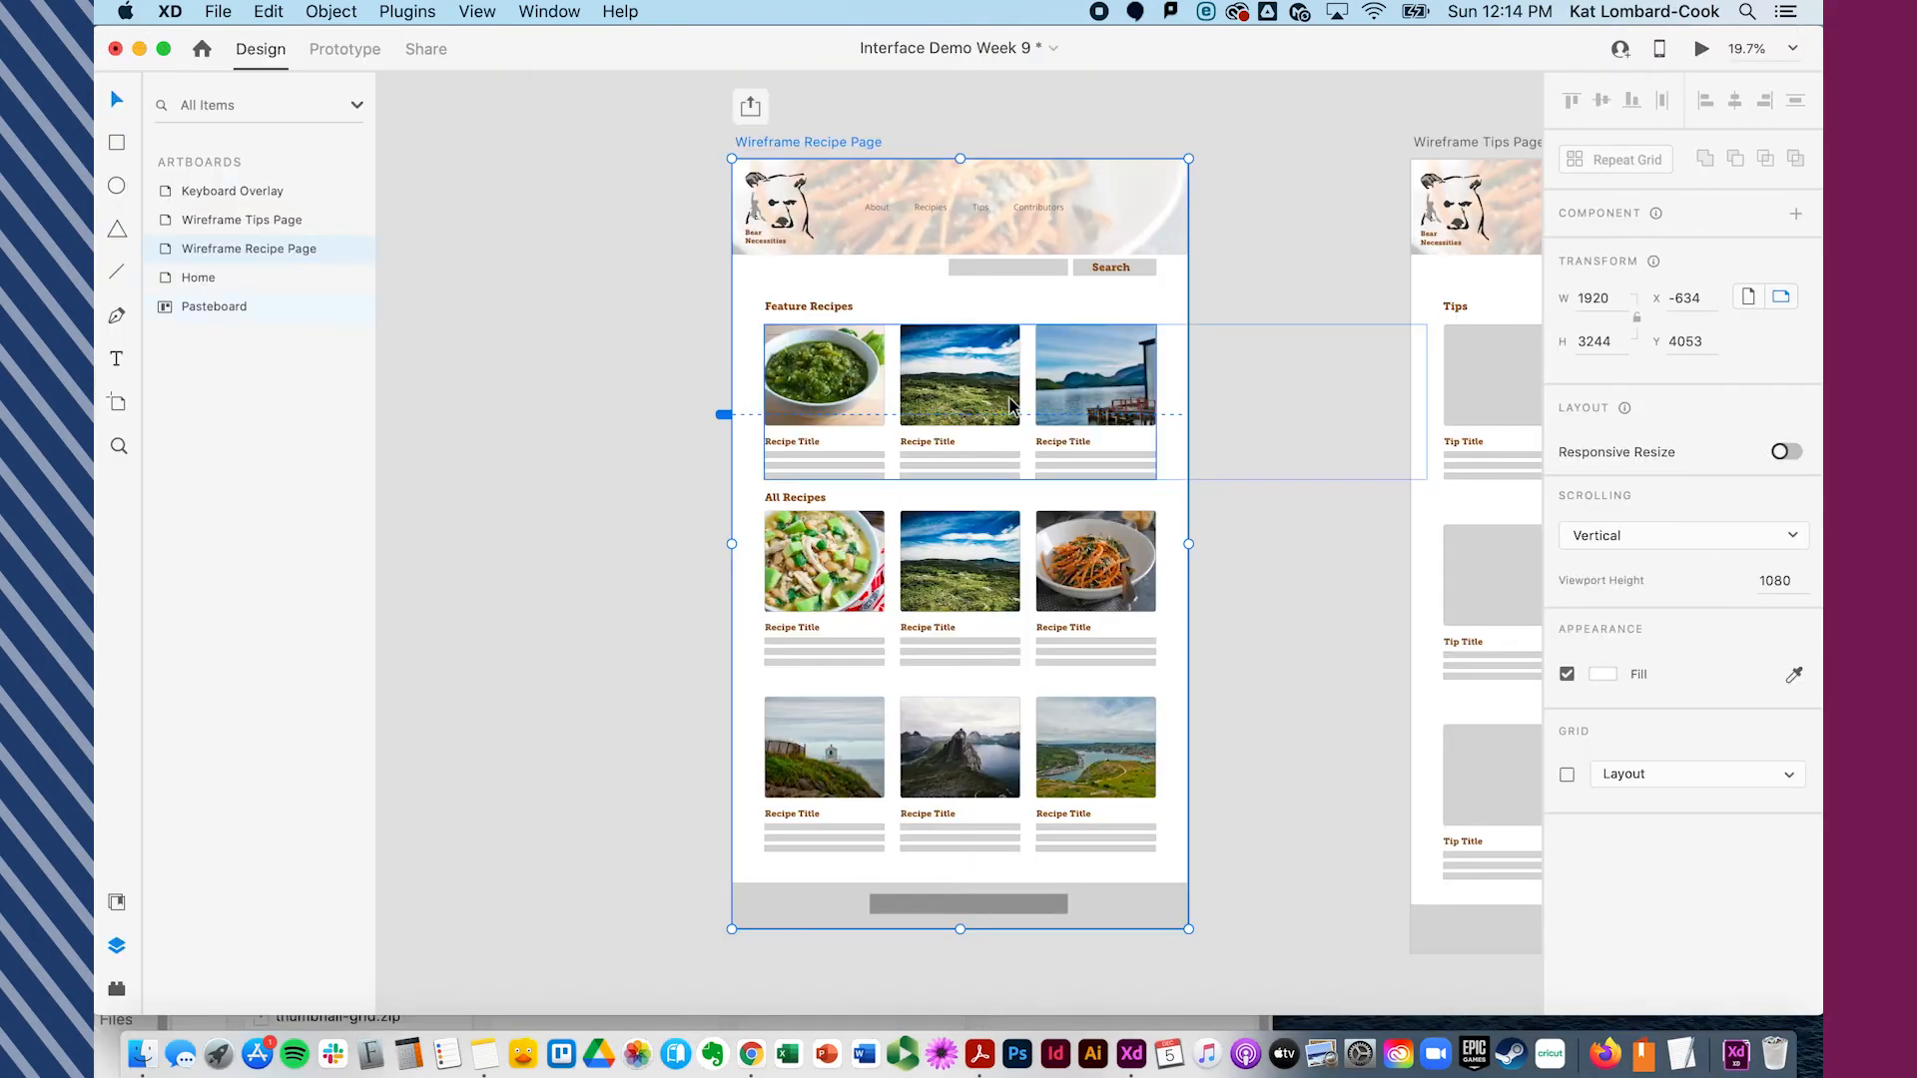
- Widen the scroll group's viewport to reach the artboard's right edge
click(1138, 404)
drag(1158, 404, 1188, 404)
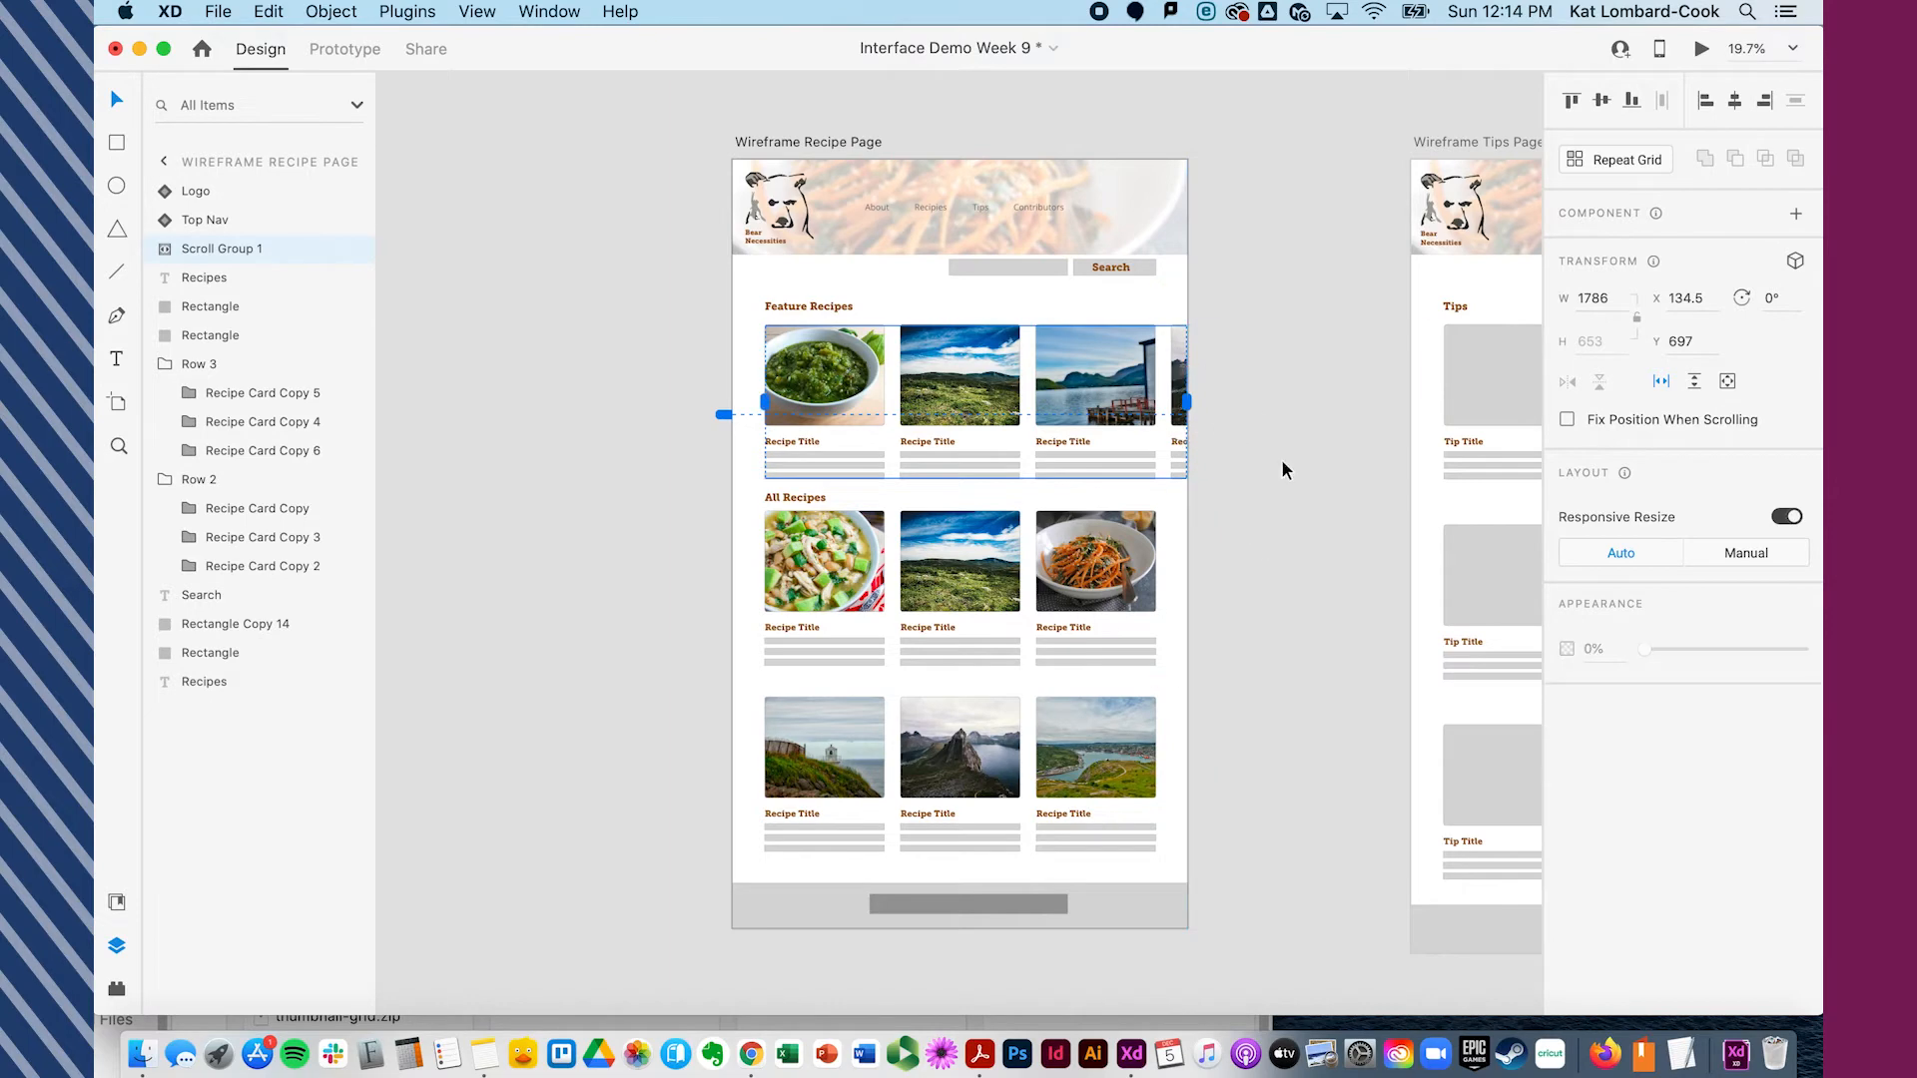
click(1238, 427)
click(810, 143)
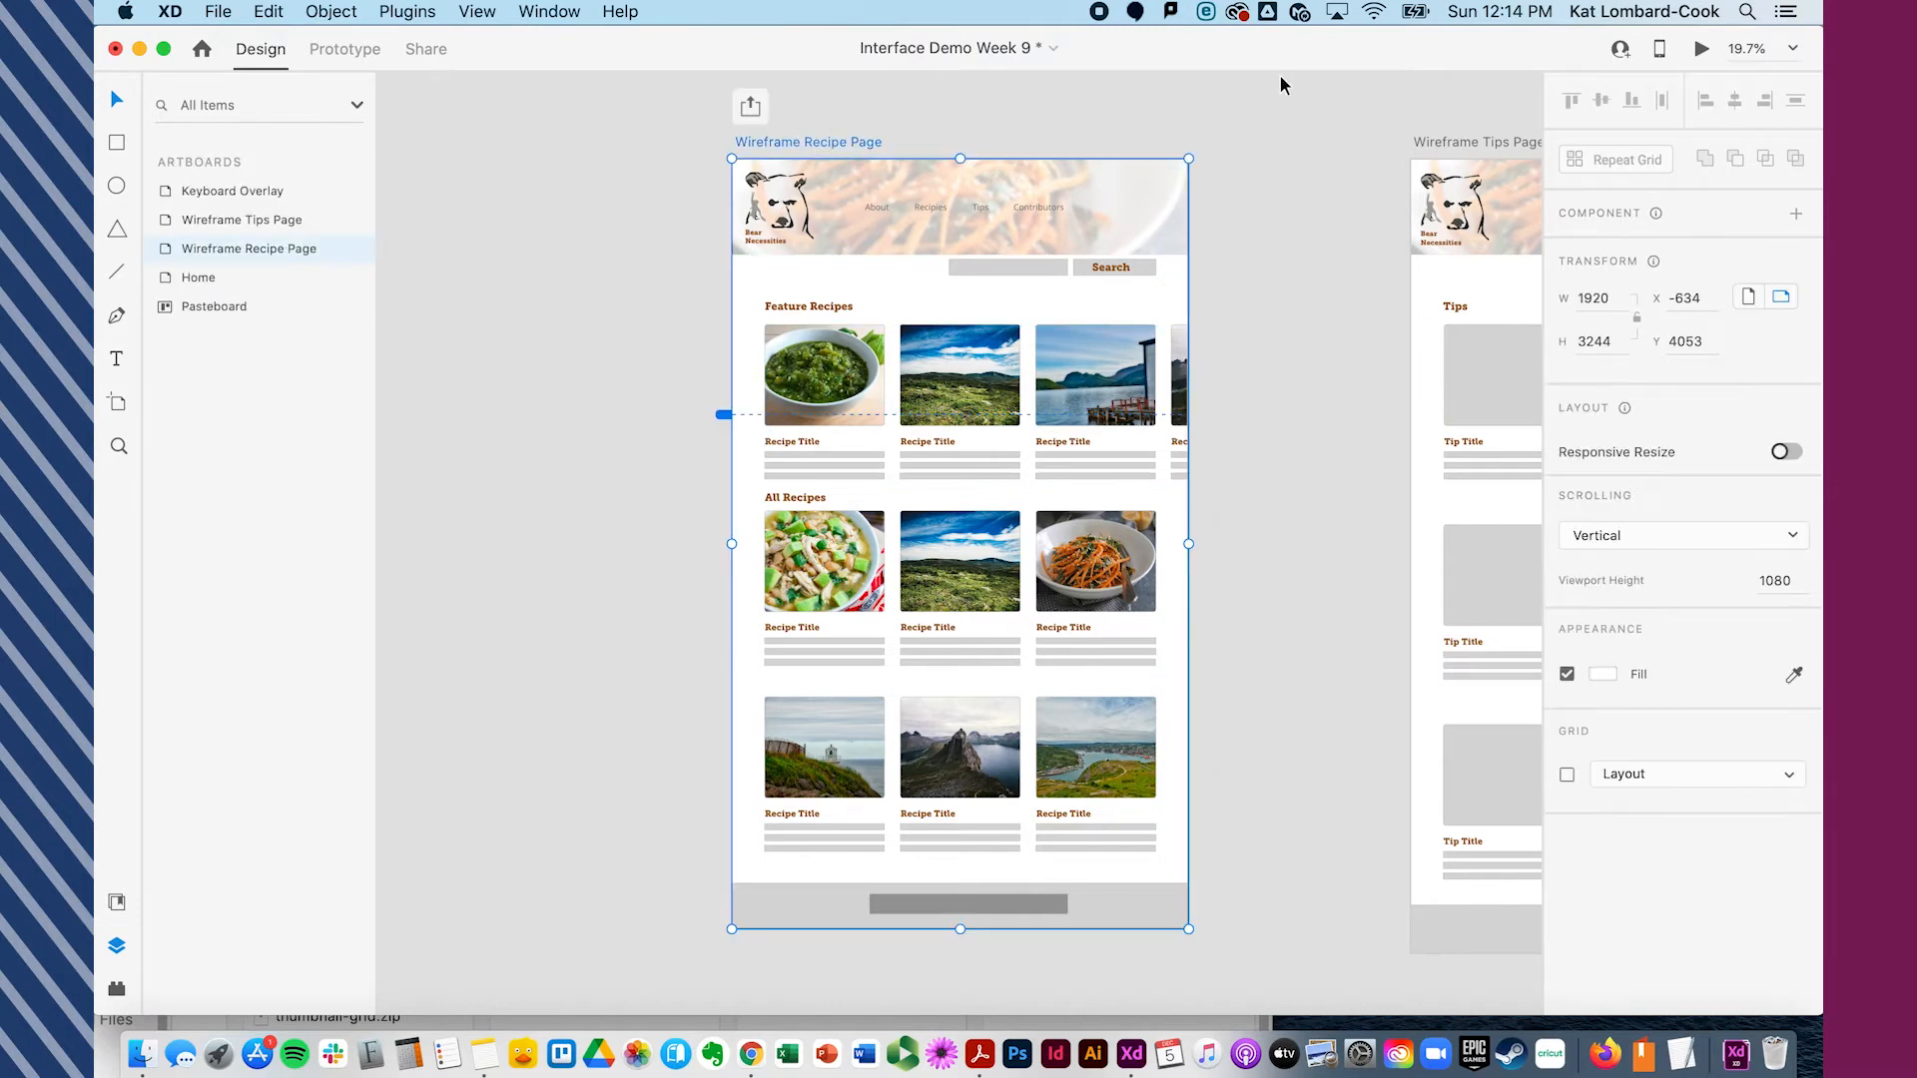
- Preview the artboard and swipe the widened Feature Recipes row, then close the preview
click(1700, 52)
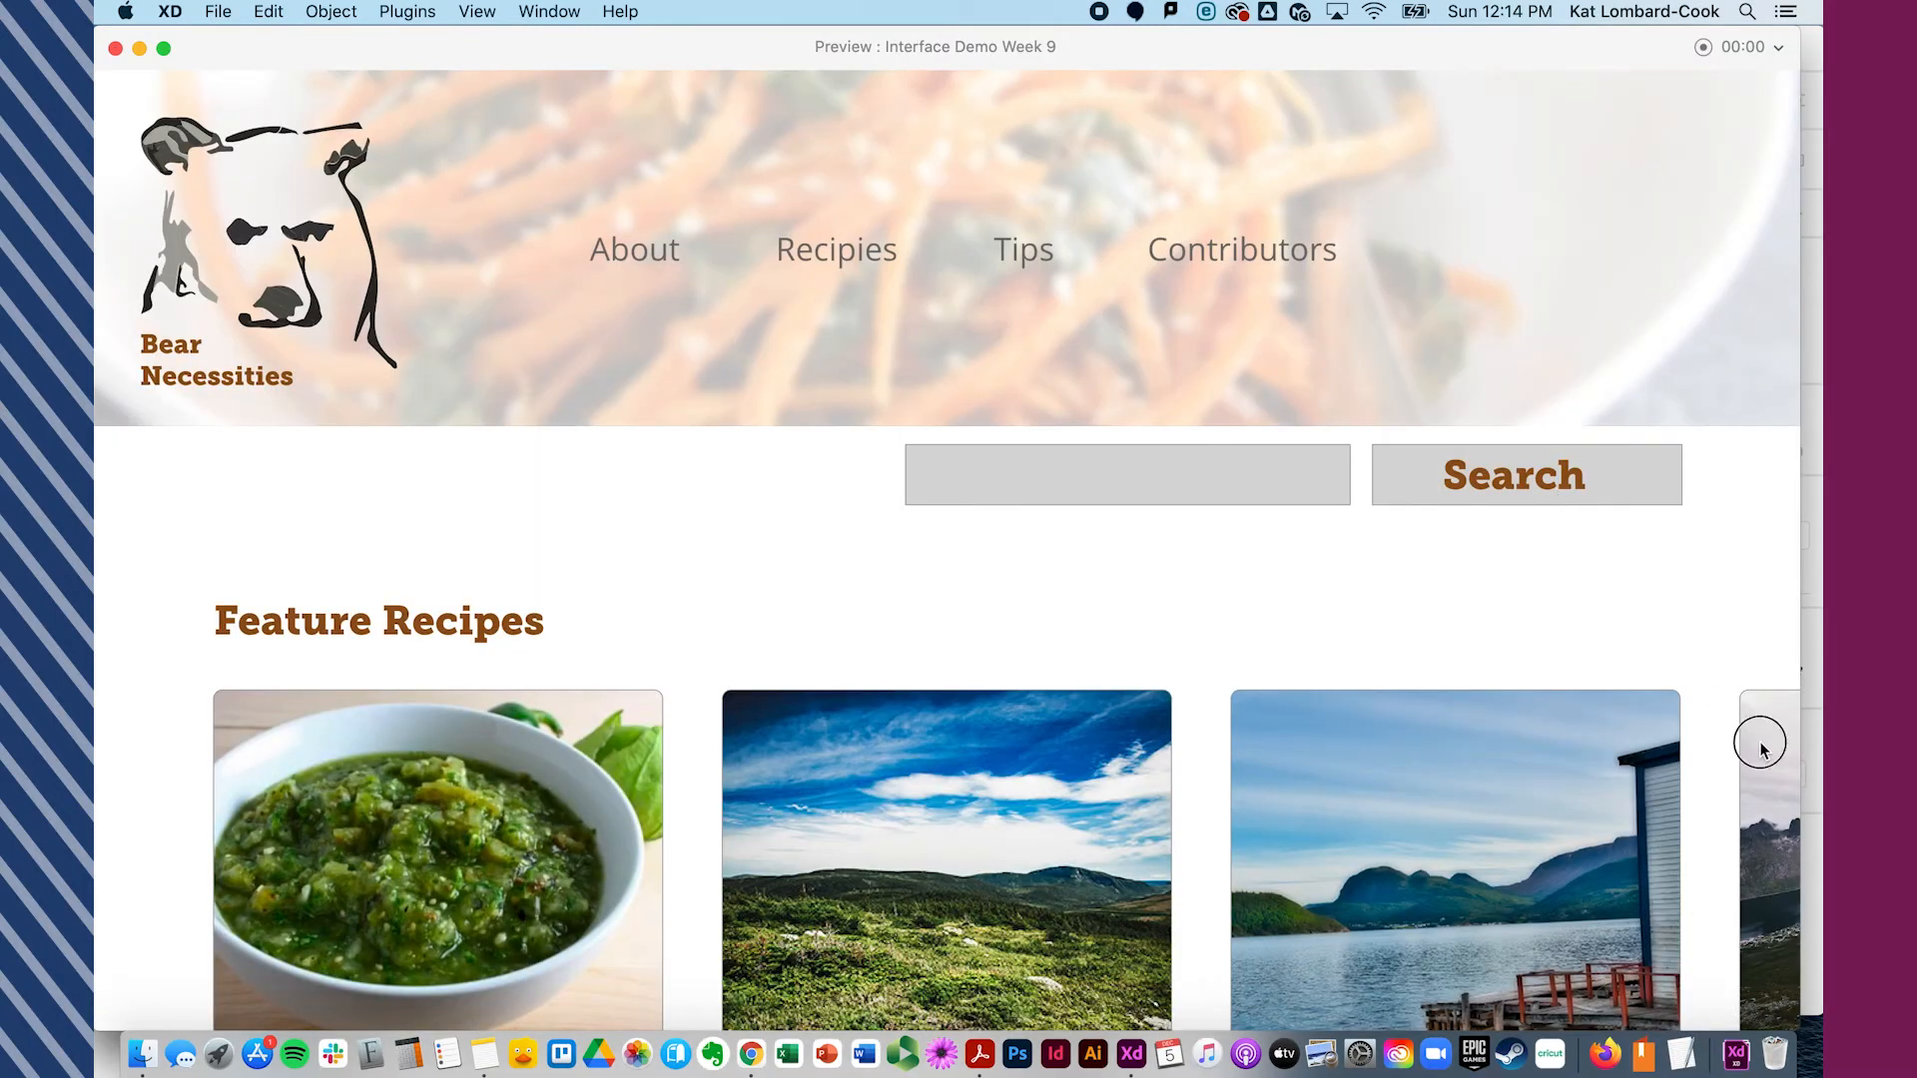
drag(1761, 747, 1039, 838)
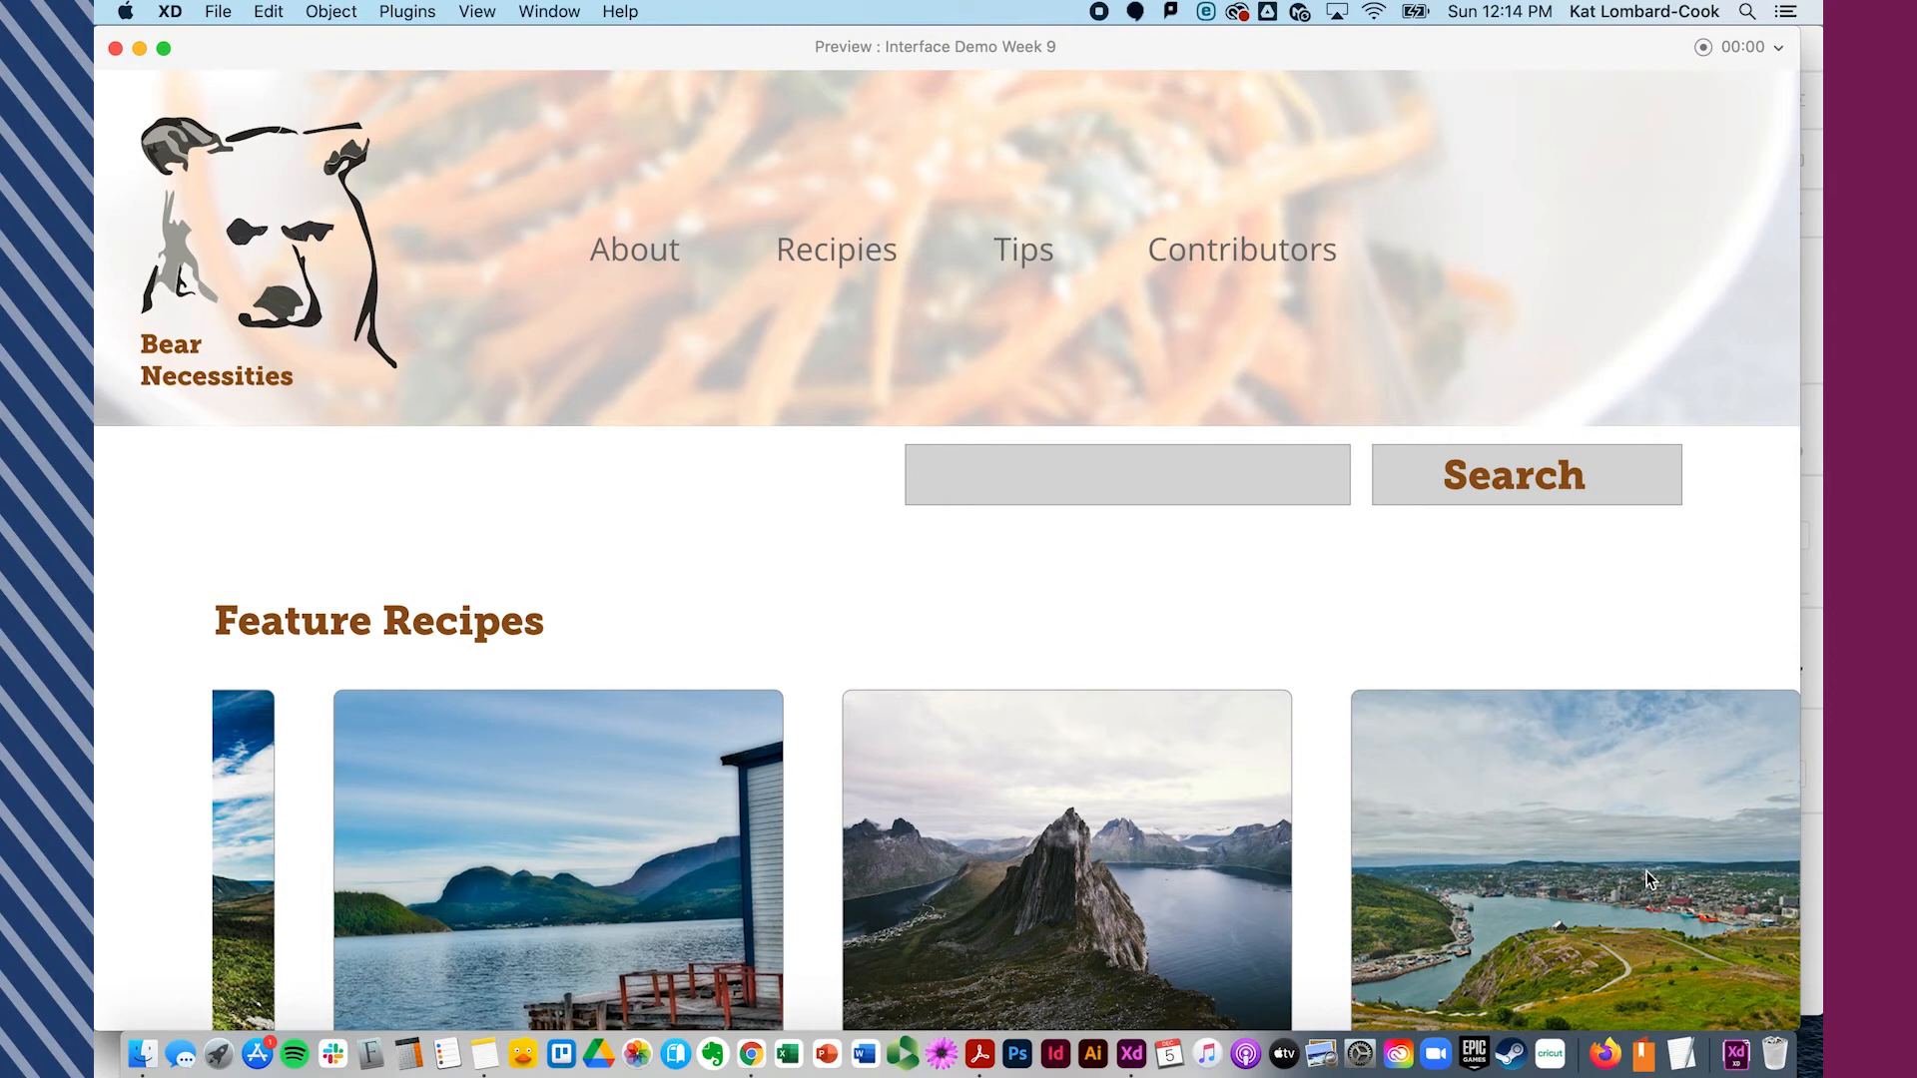
scroll(1648, 879, down, 3)
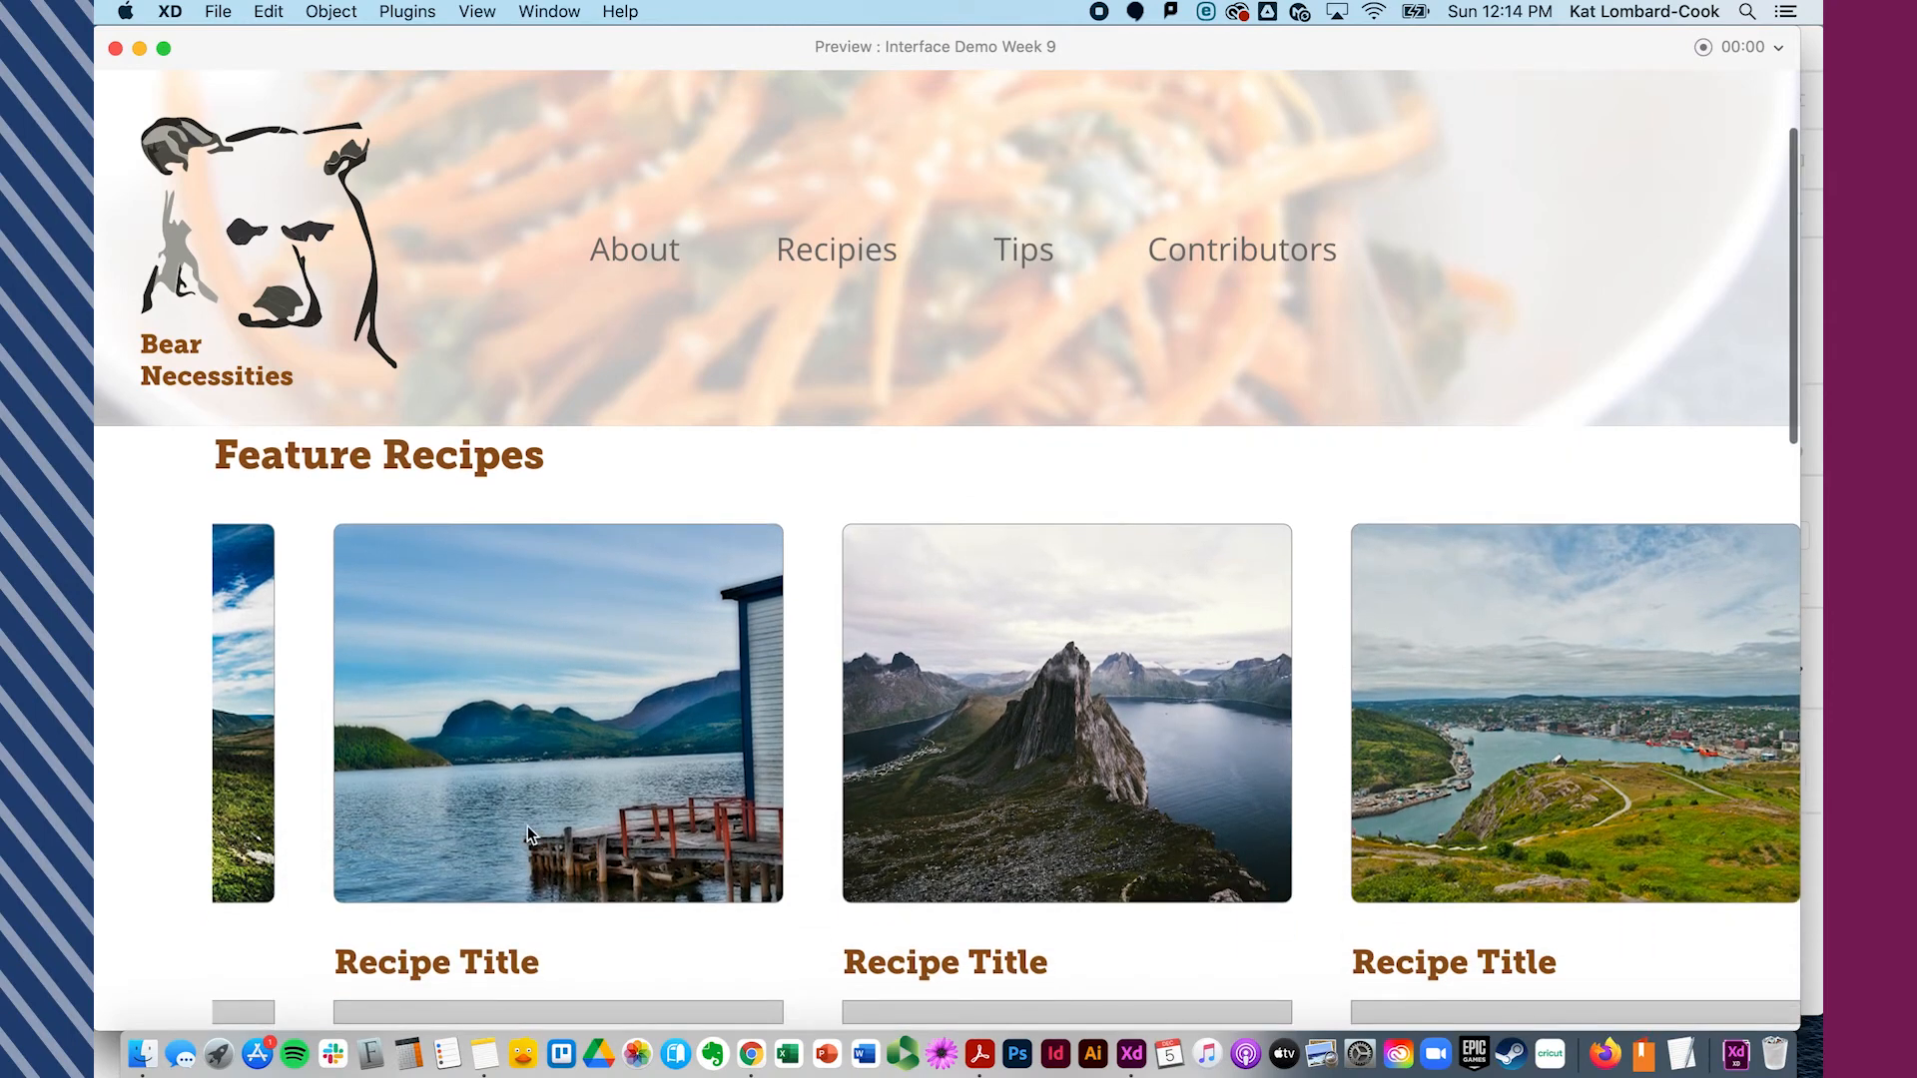
click(115, 50)
- Pull the scroll group's viewport edge back to end after the third feature card
click(1094, 414)
drag(1186, 401, 1155, 401)
click(777, 151)
click(784, 151)
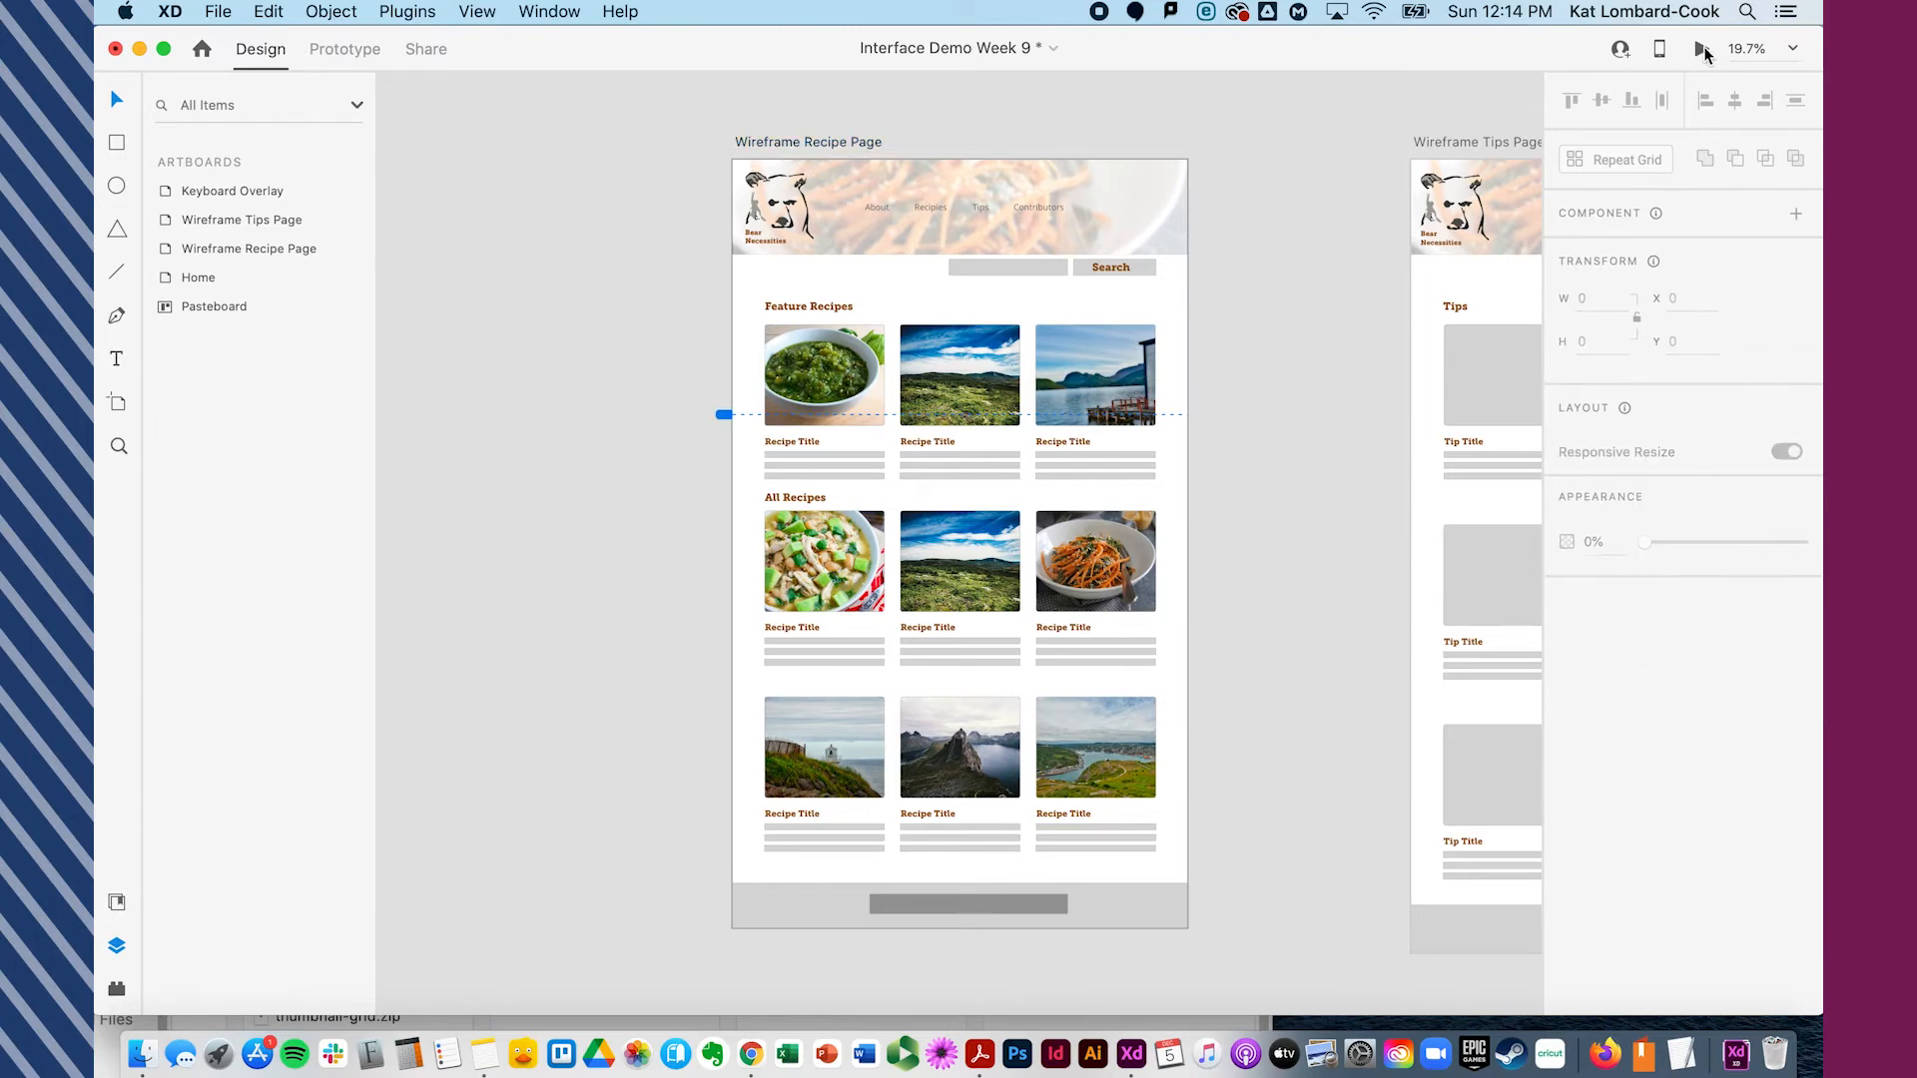
- Preview the artboard again, swipe the Feature Recipes row, and close the preview
click(1702, 50)
drag(1170, 765, 97, 1002)
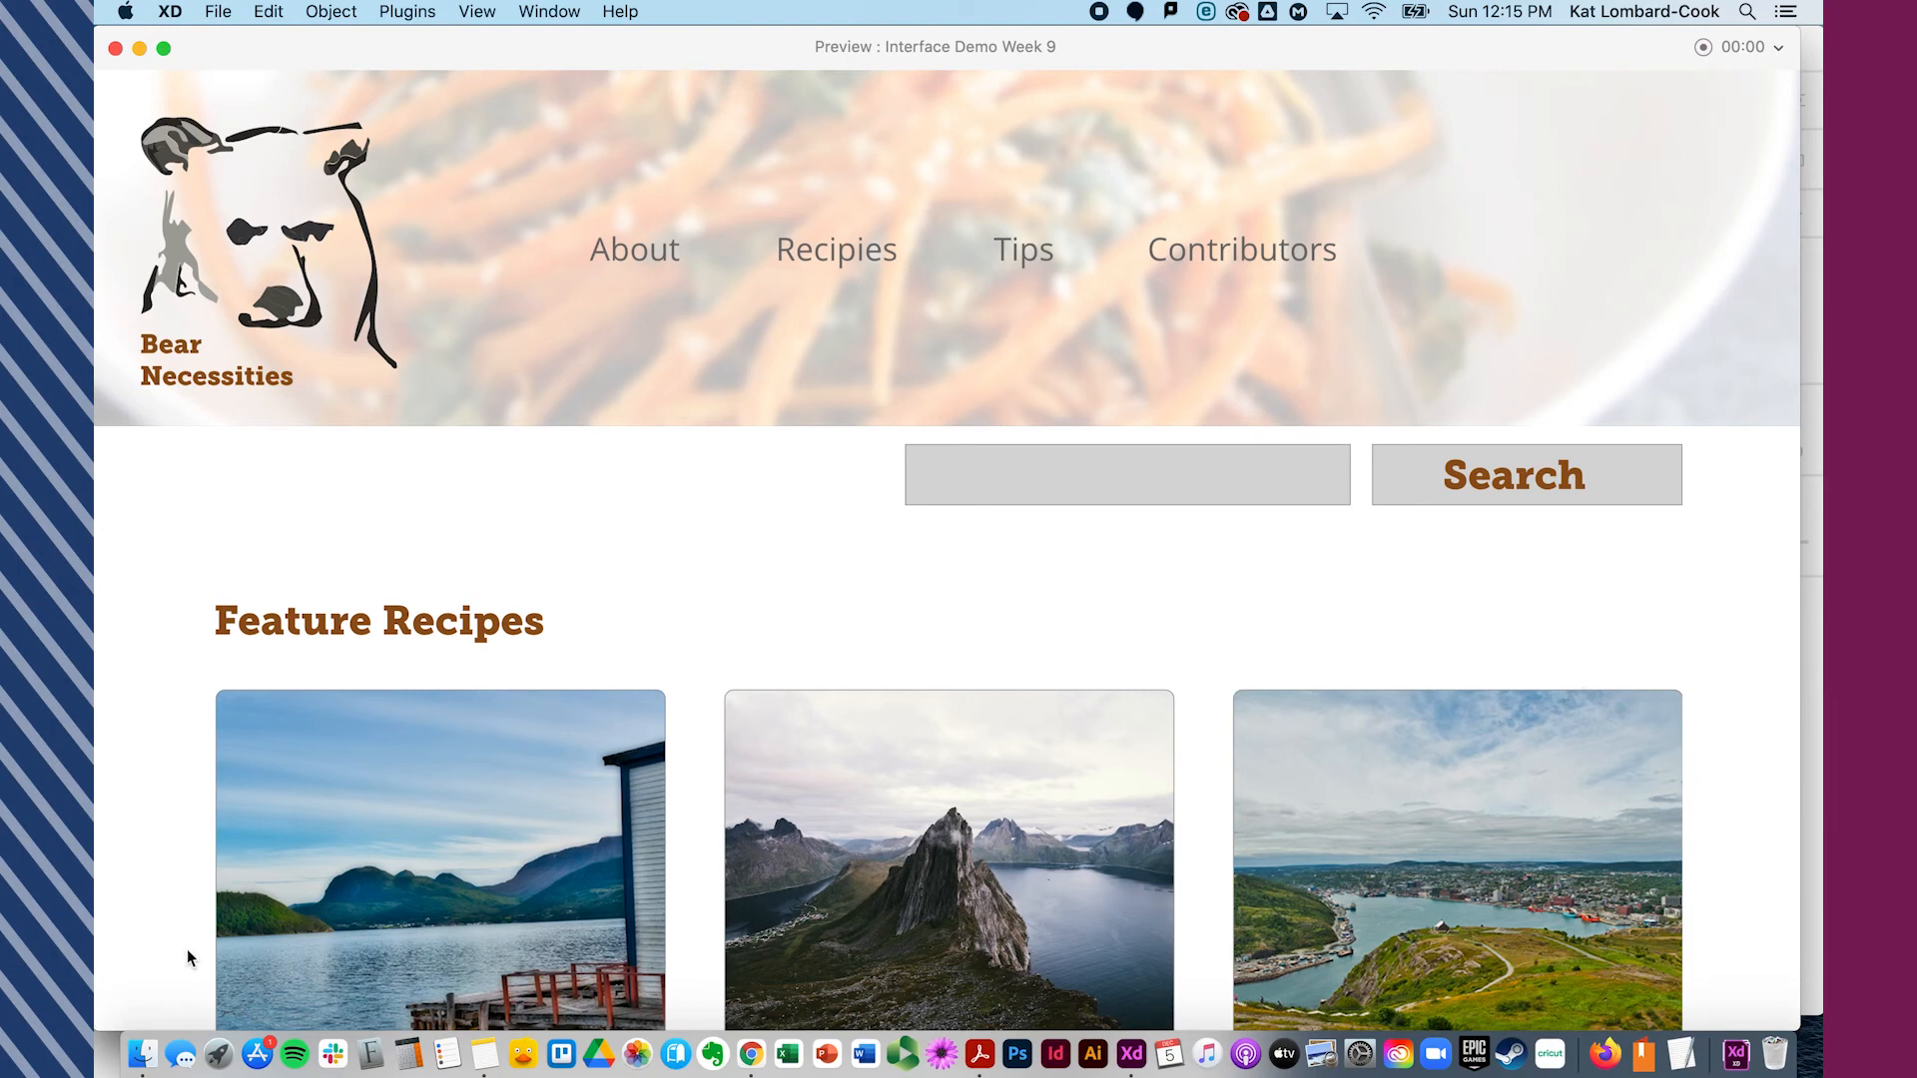
click(115, 48)
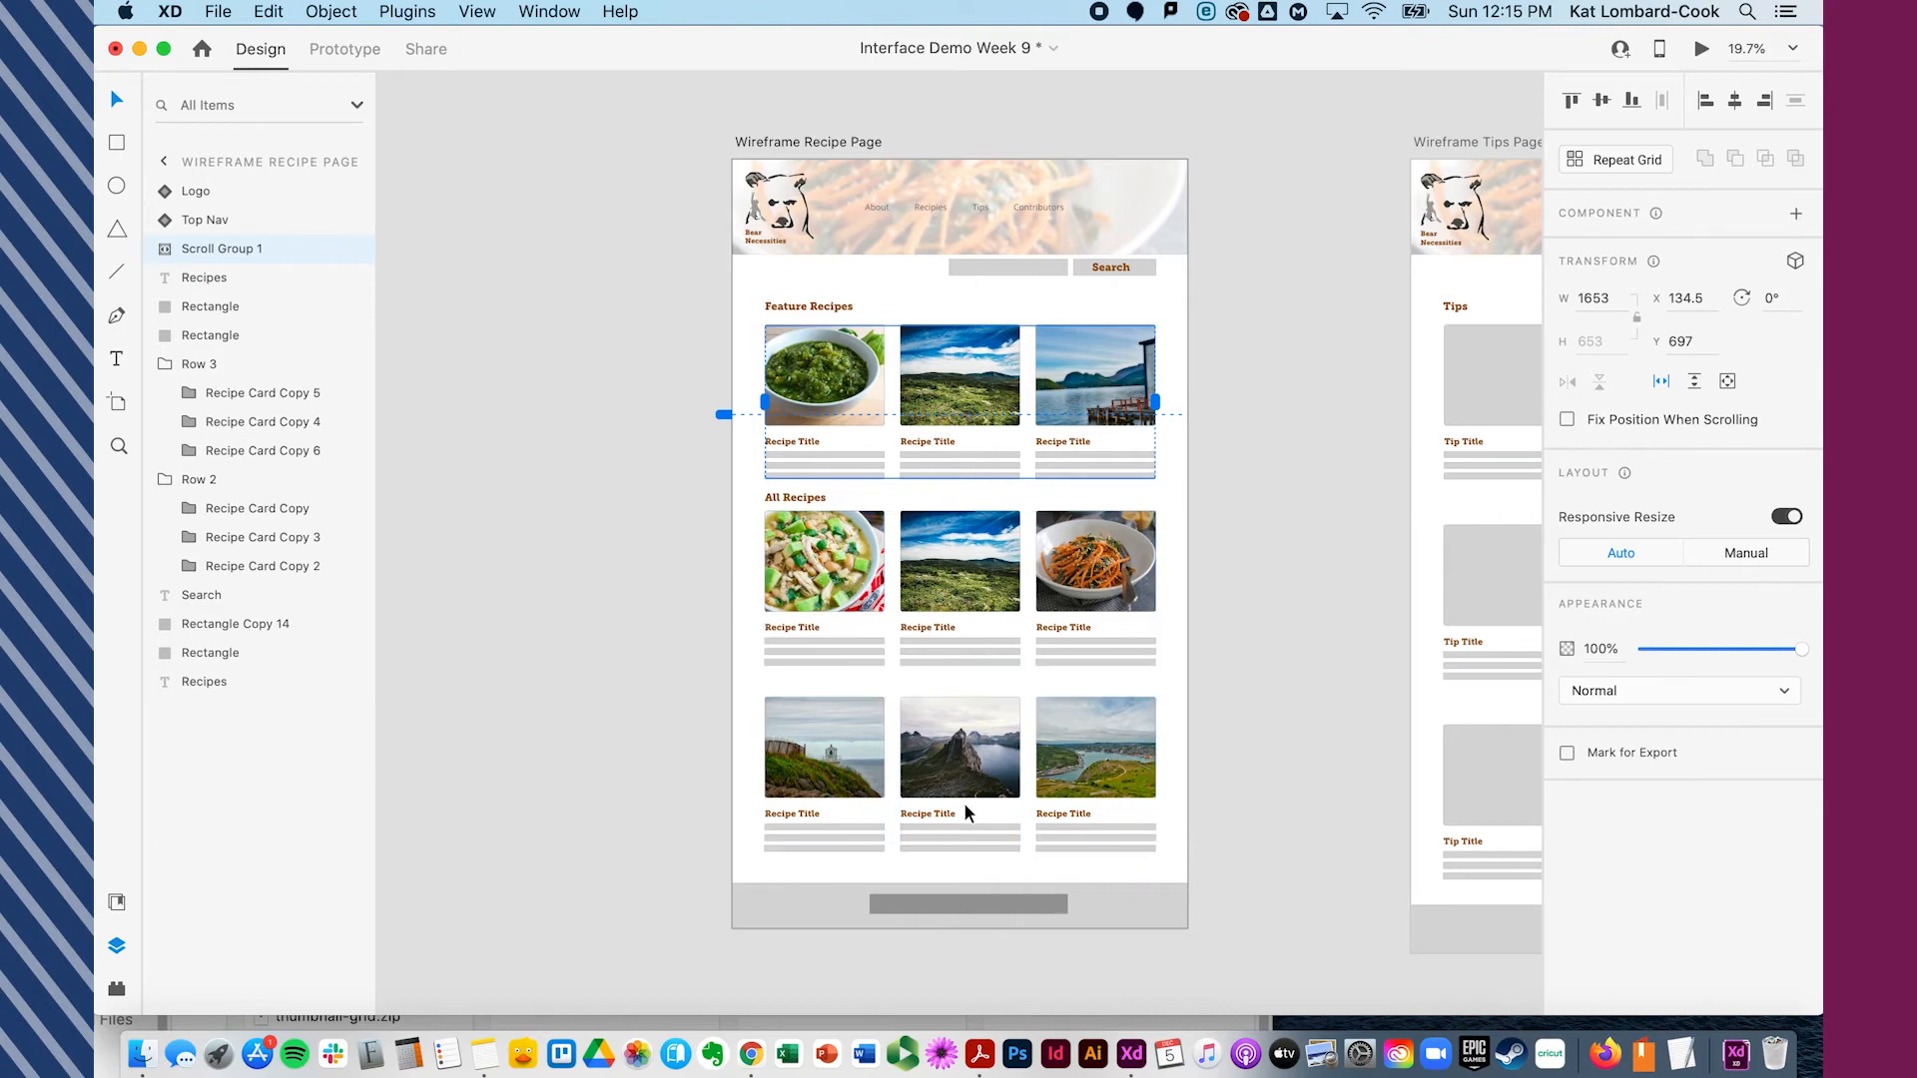
- Move the Wireframe Tips Page footer group up over the first row of tip cards
scroll(1002, 455, right, 10)
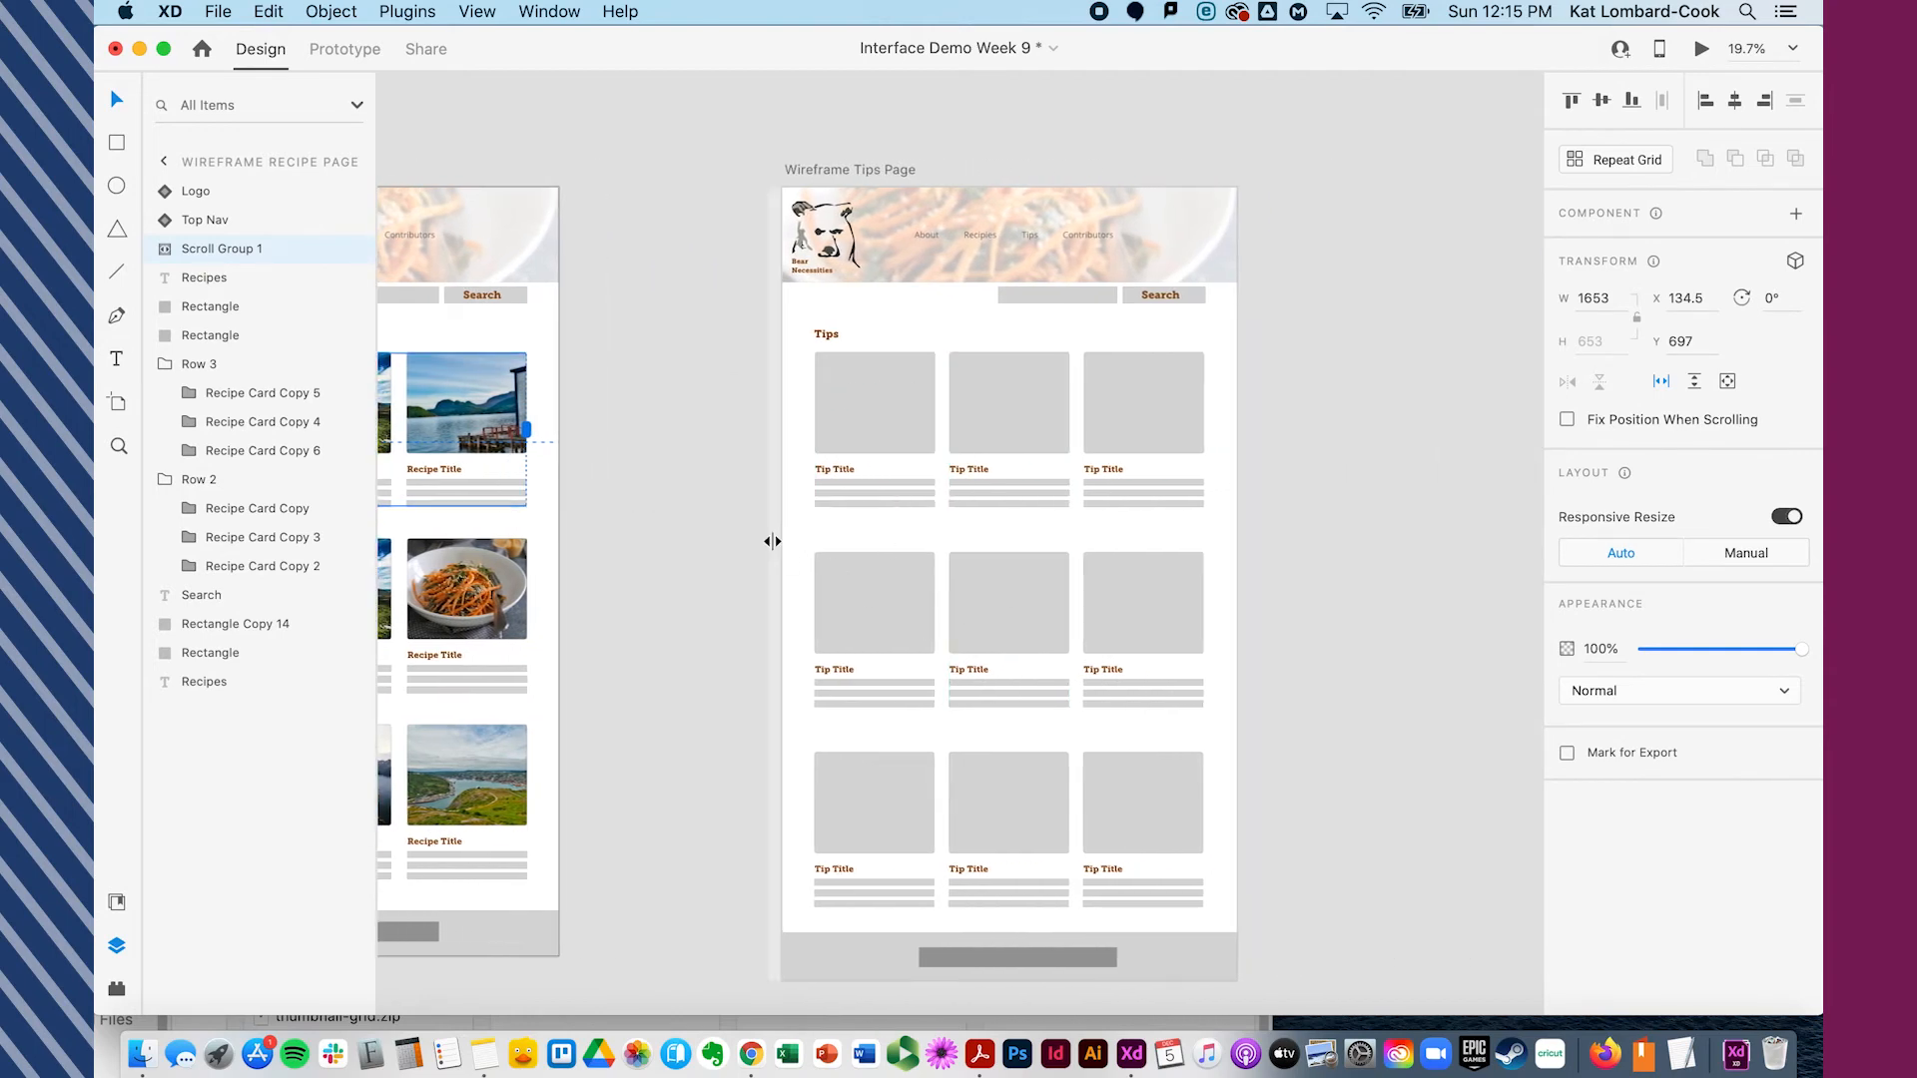
click(801, 532)
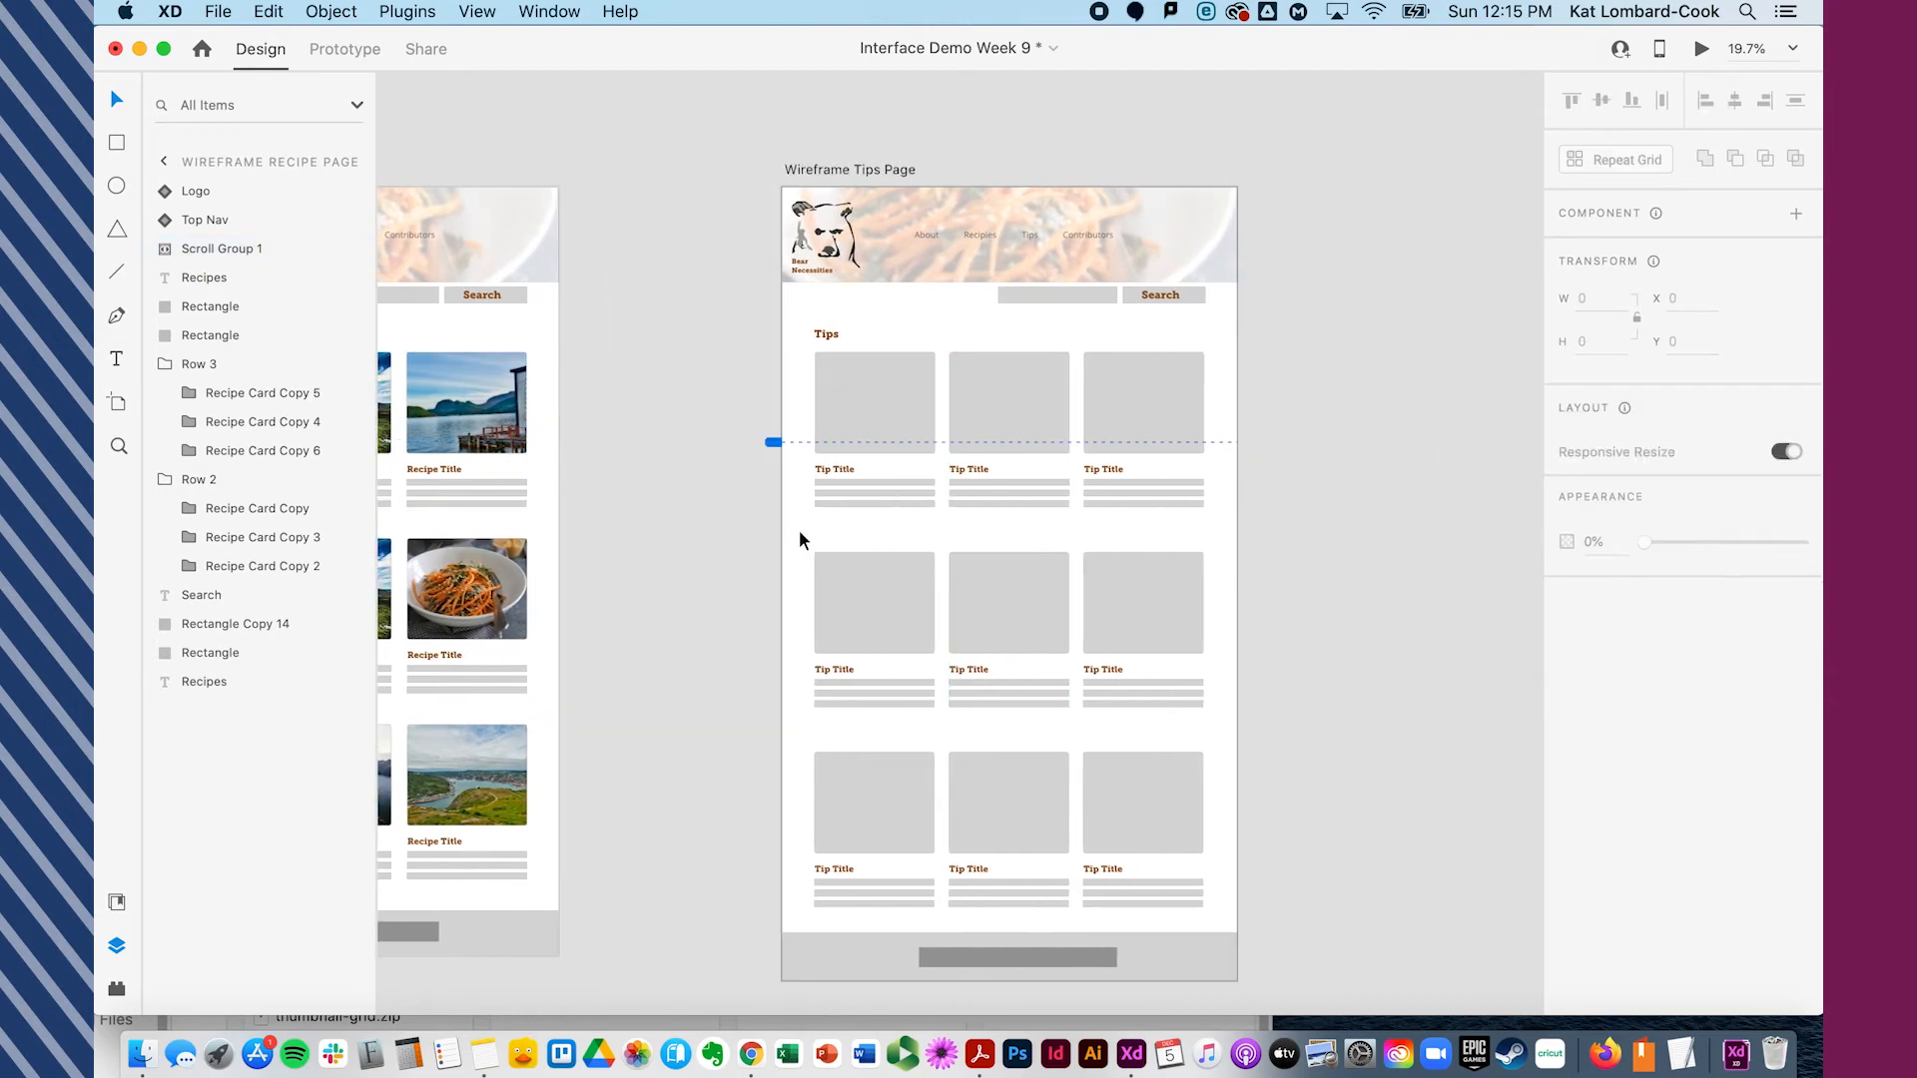
click(809, 963)
drag(824, 968, 827, 432)
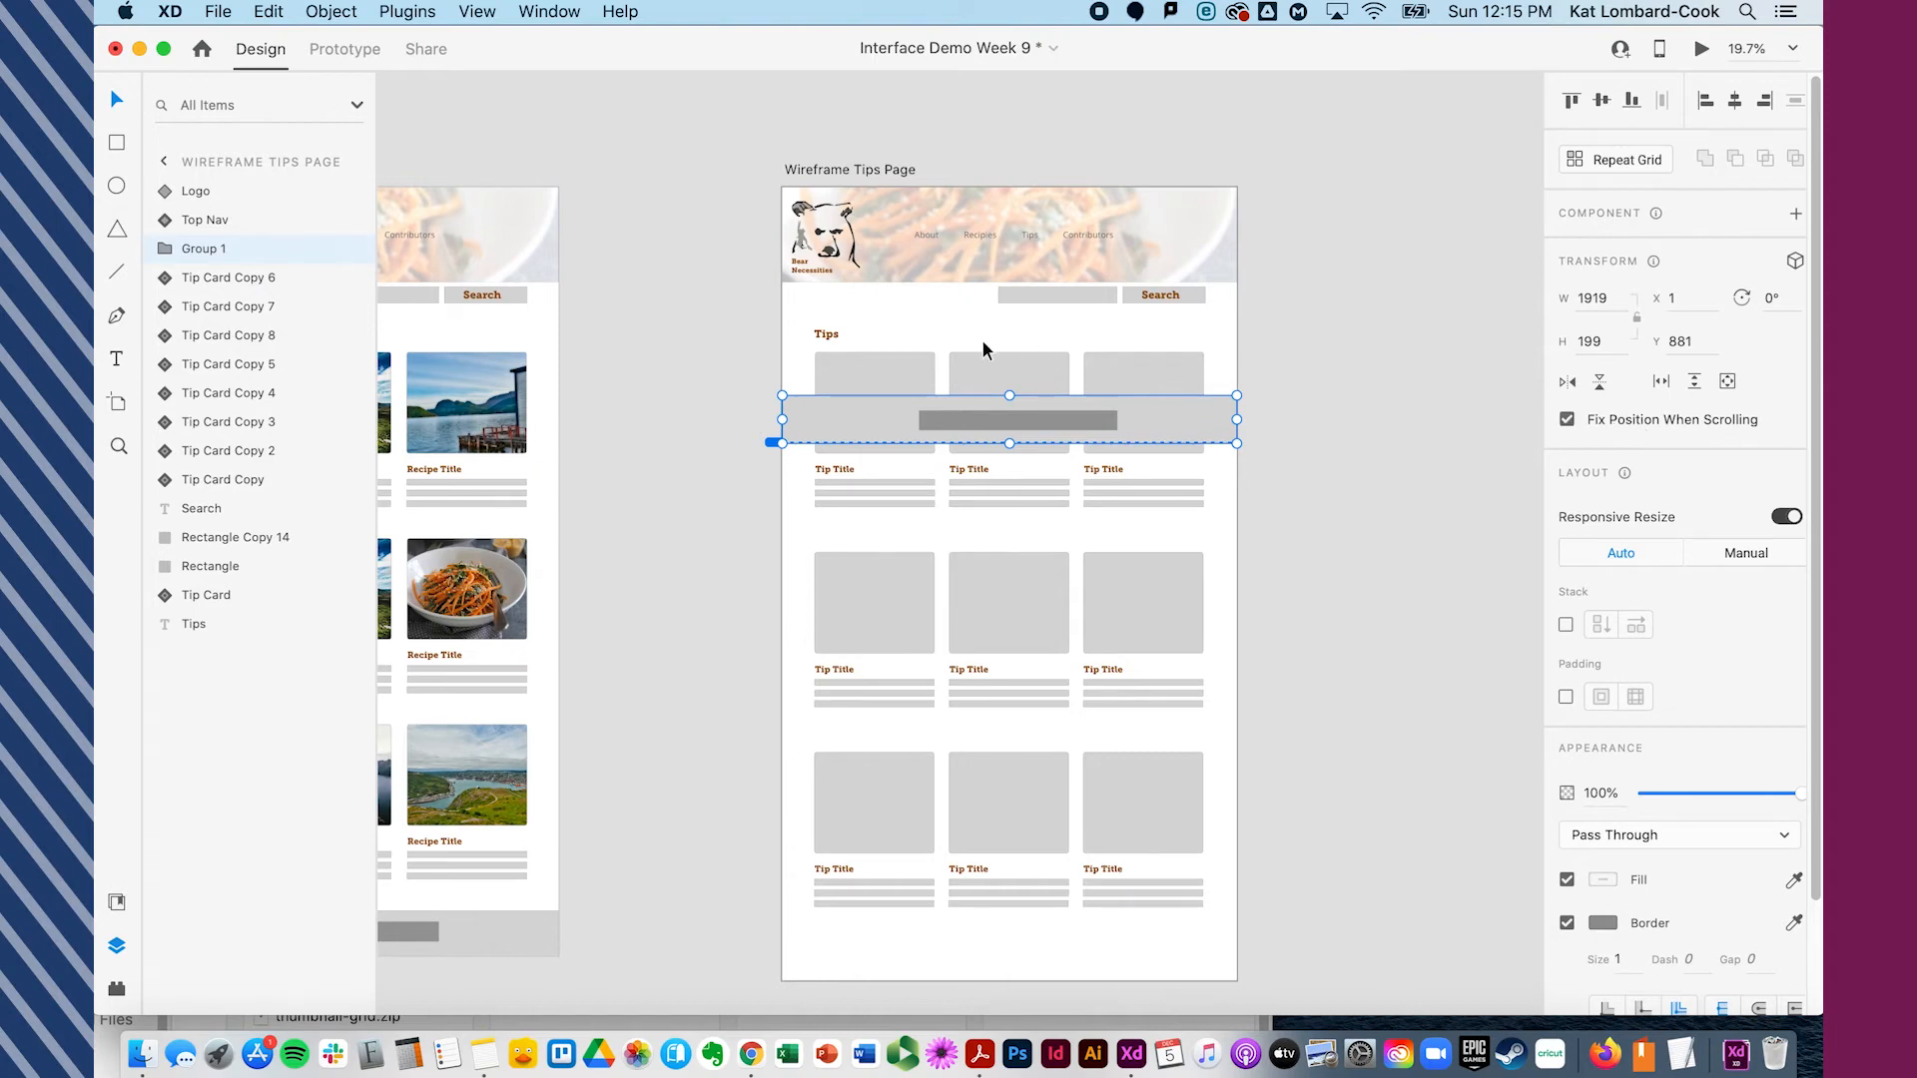
- Group the Tips heading and all nine tip cards, leaving out the footer, and name the group Tips
click(803, 323)
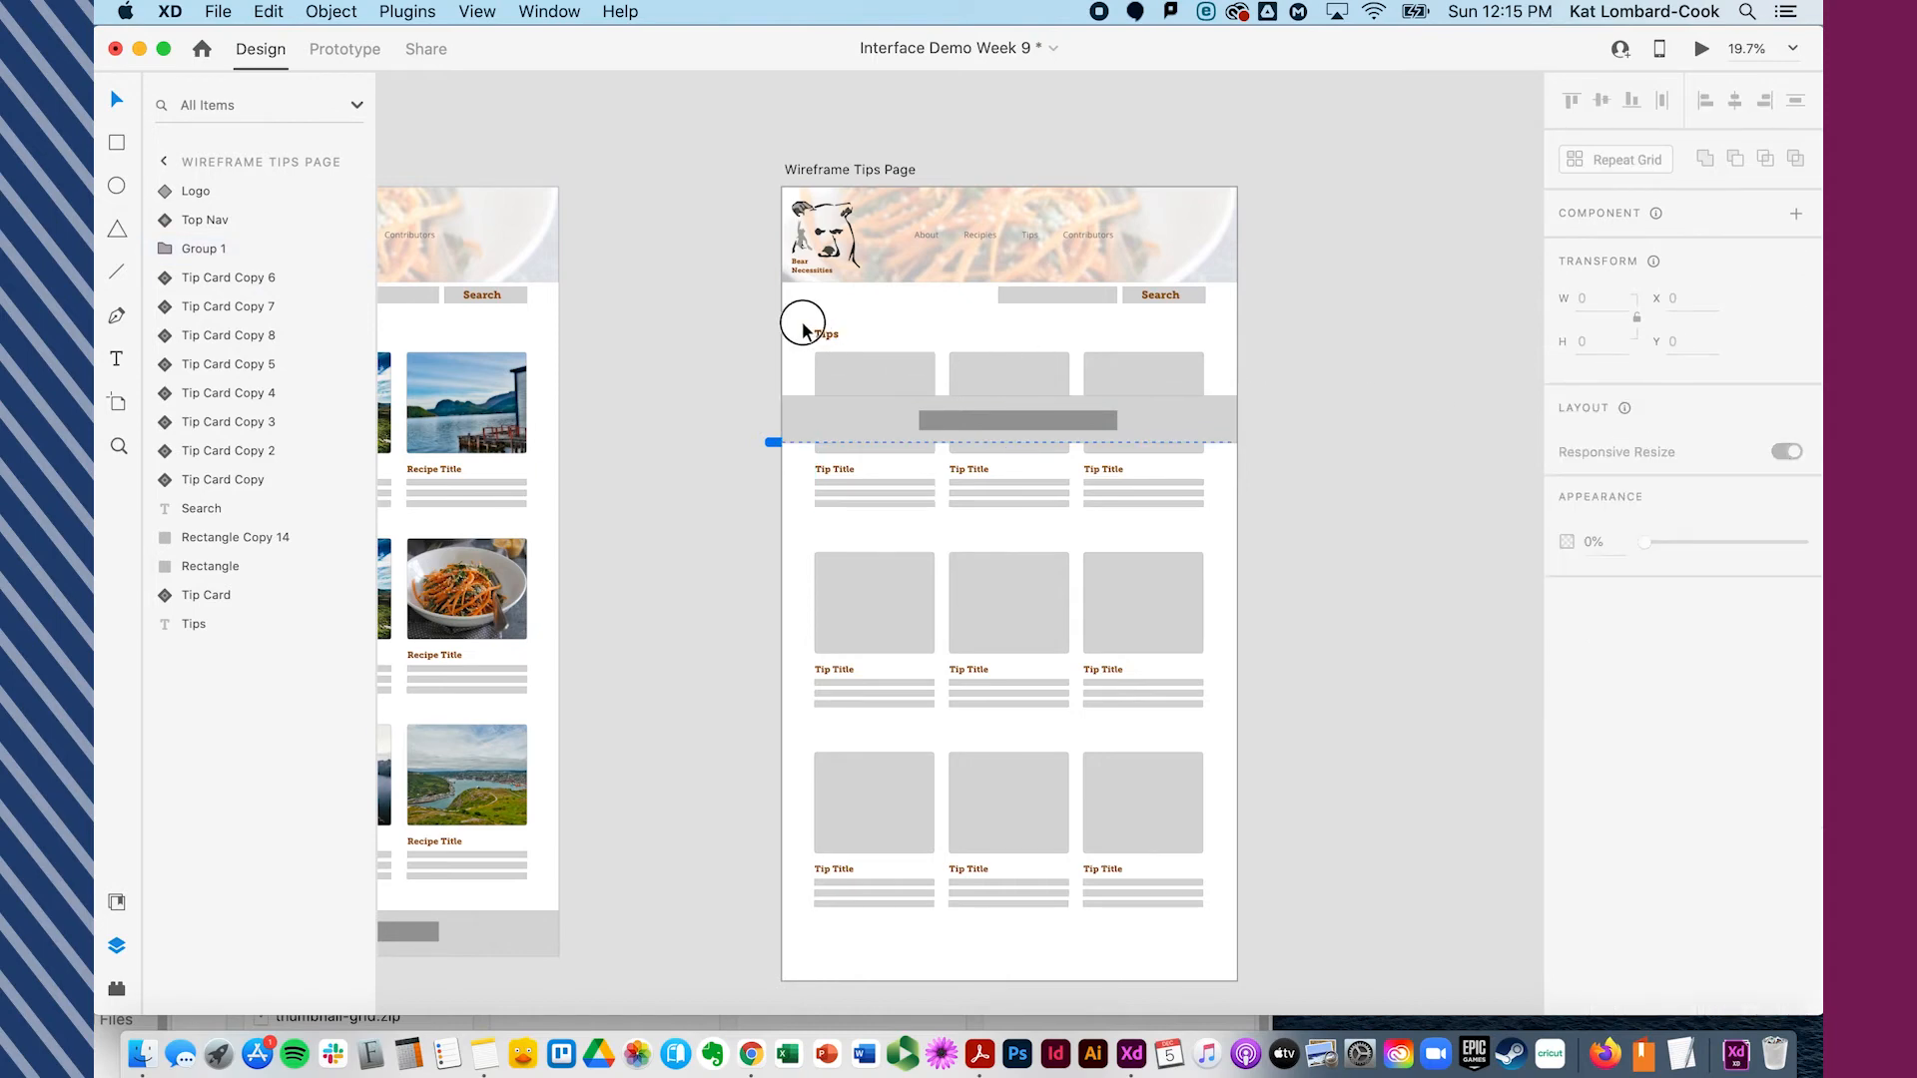
drag(807, 324, 1234, 961)
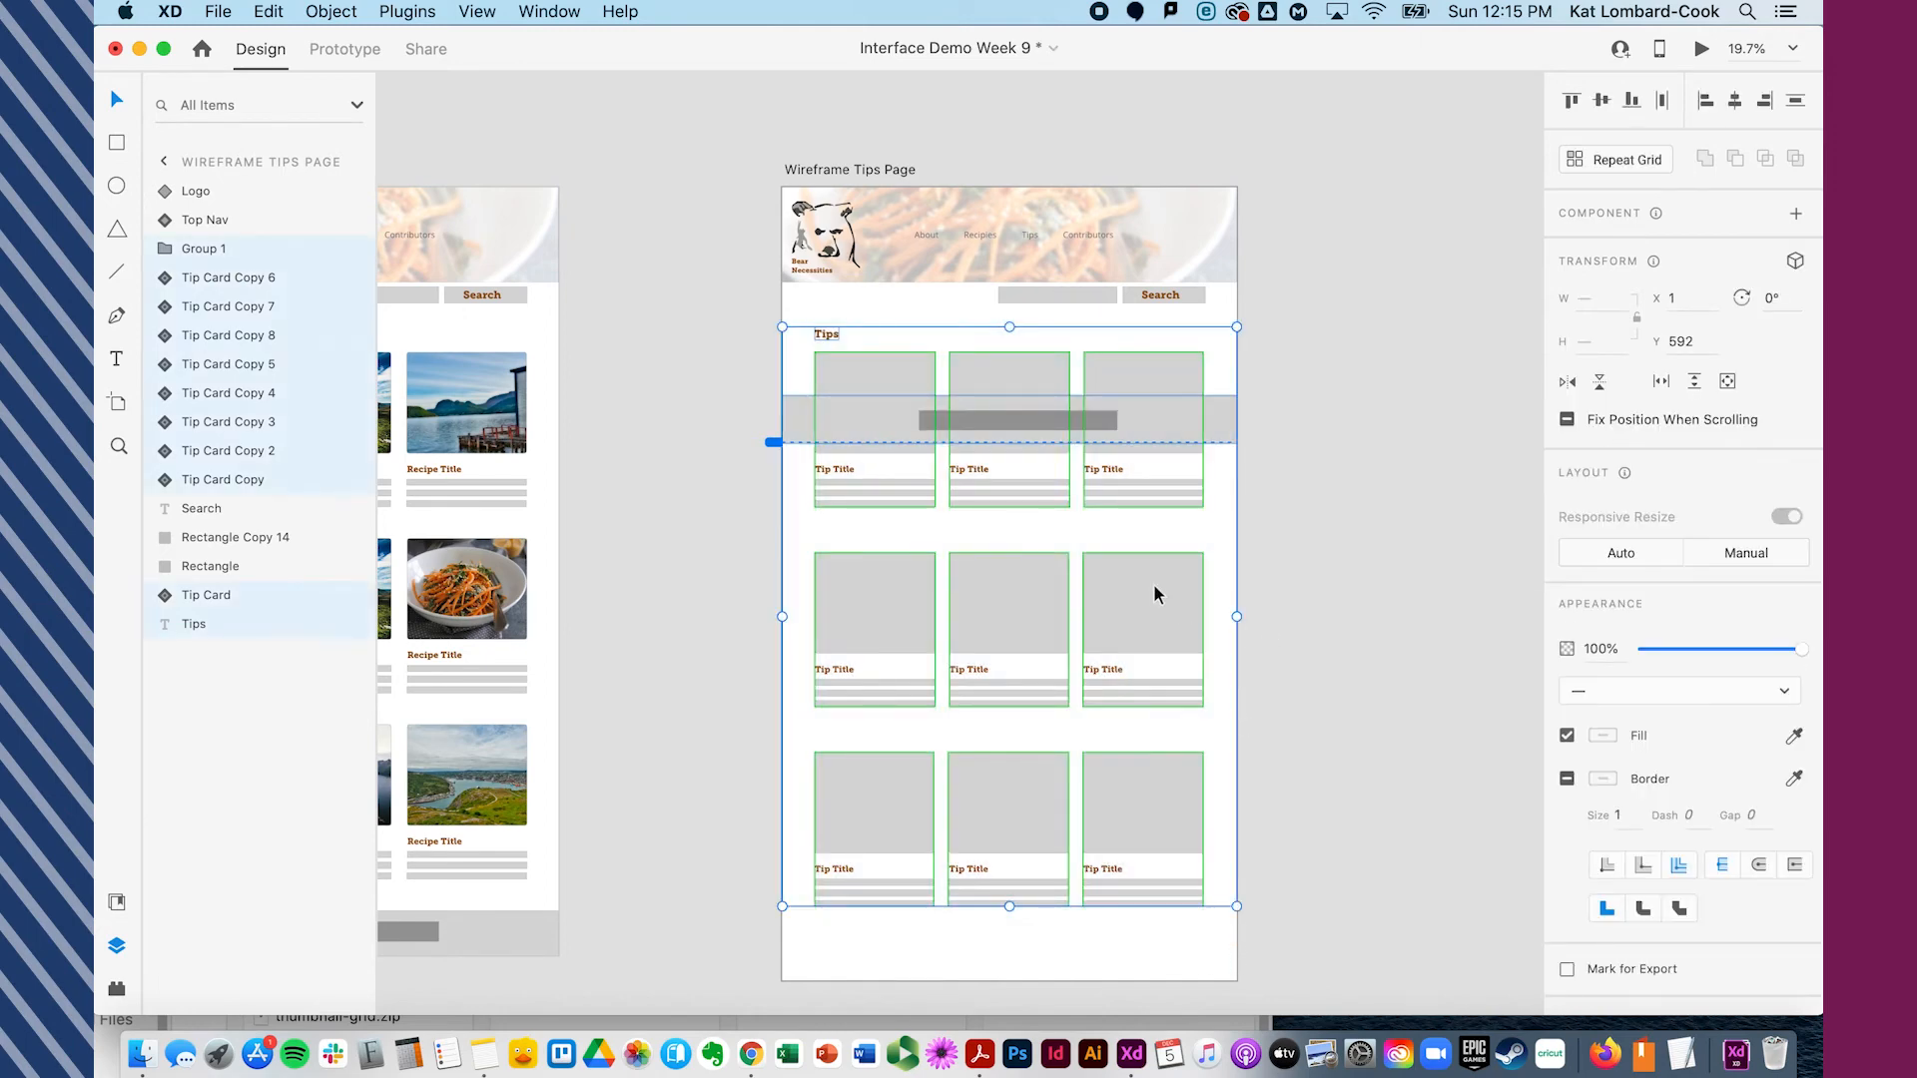
shift+click(798, 445)
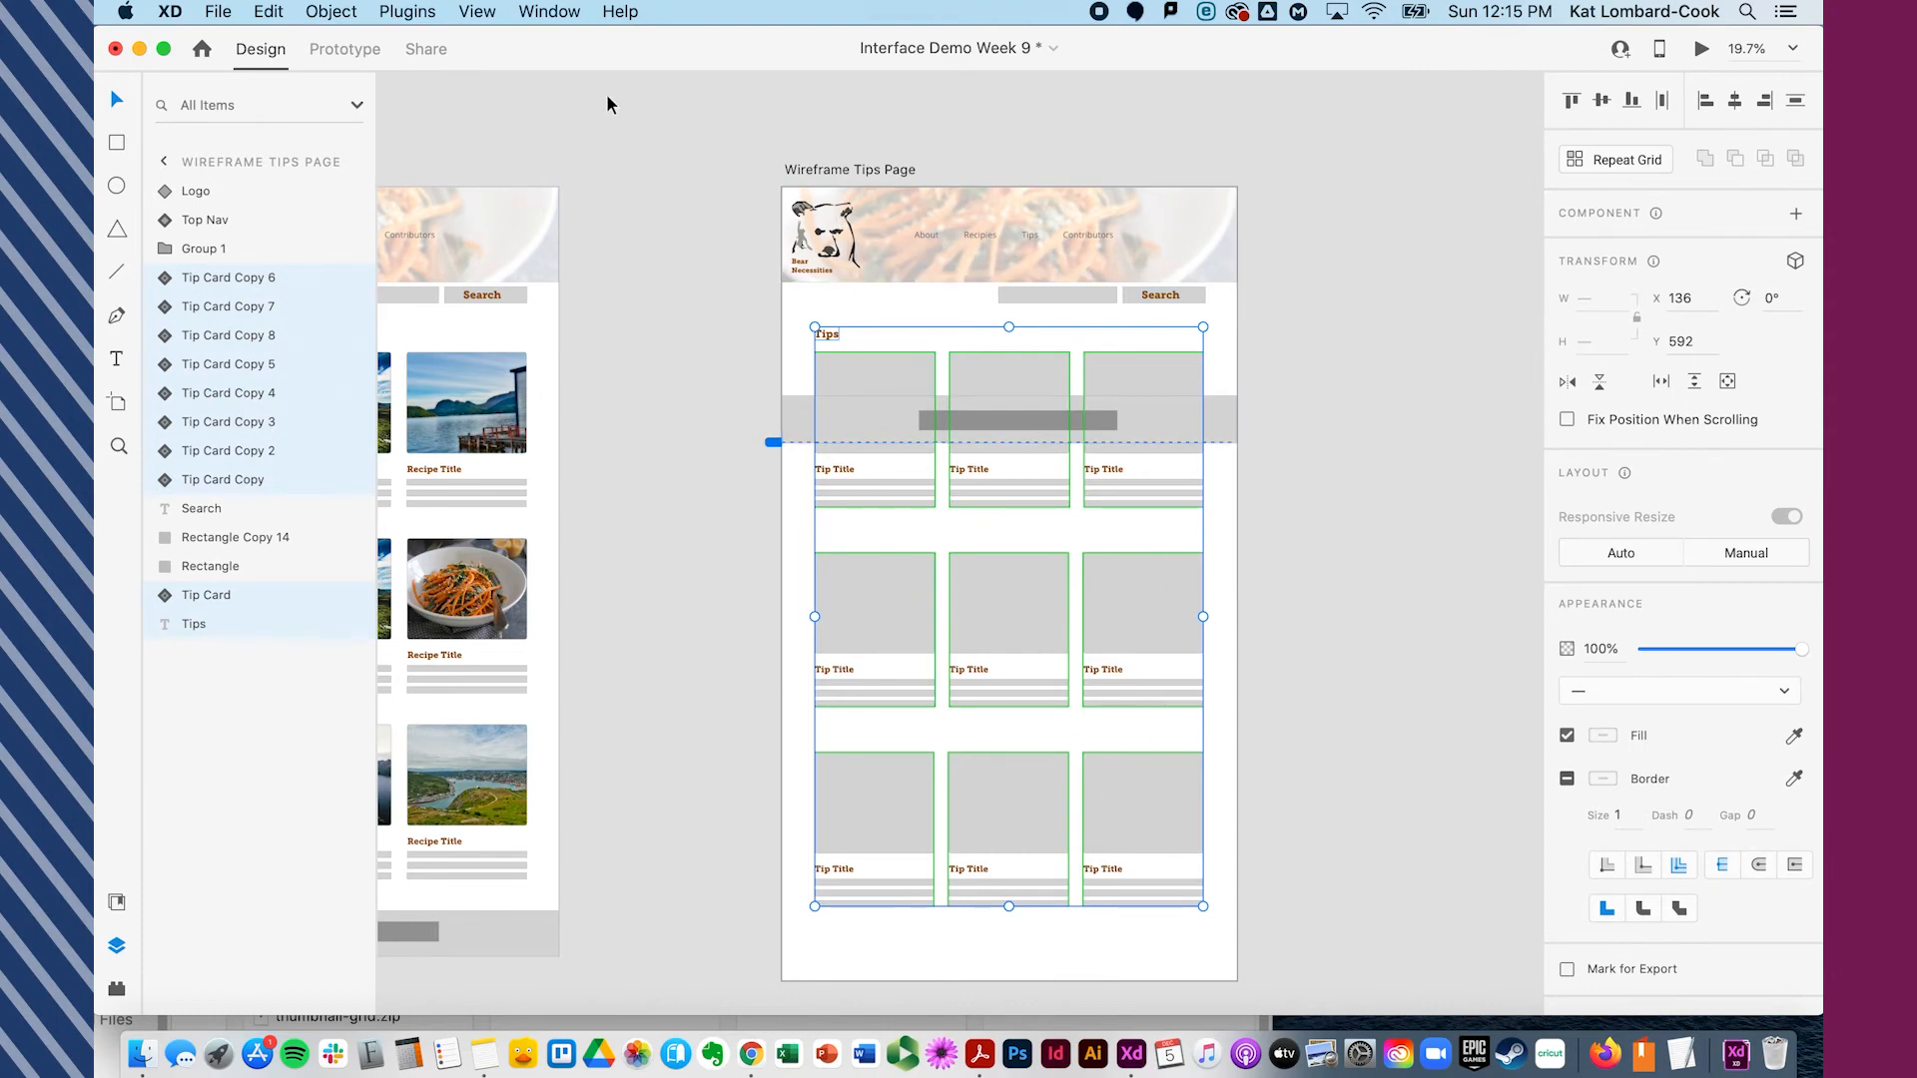
key(super+g)
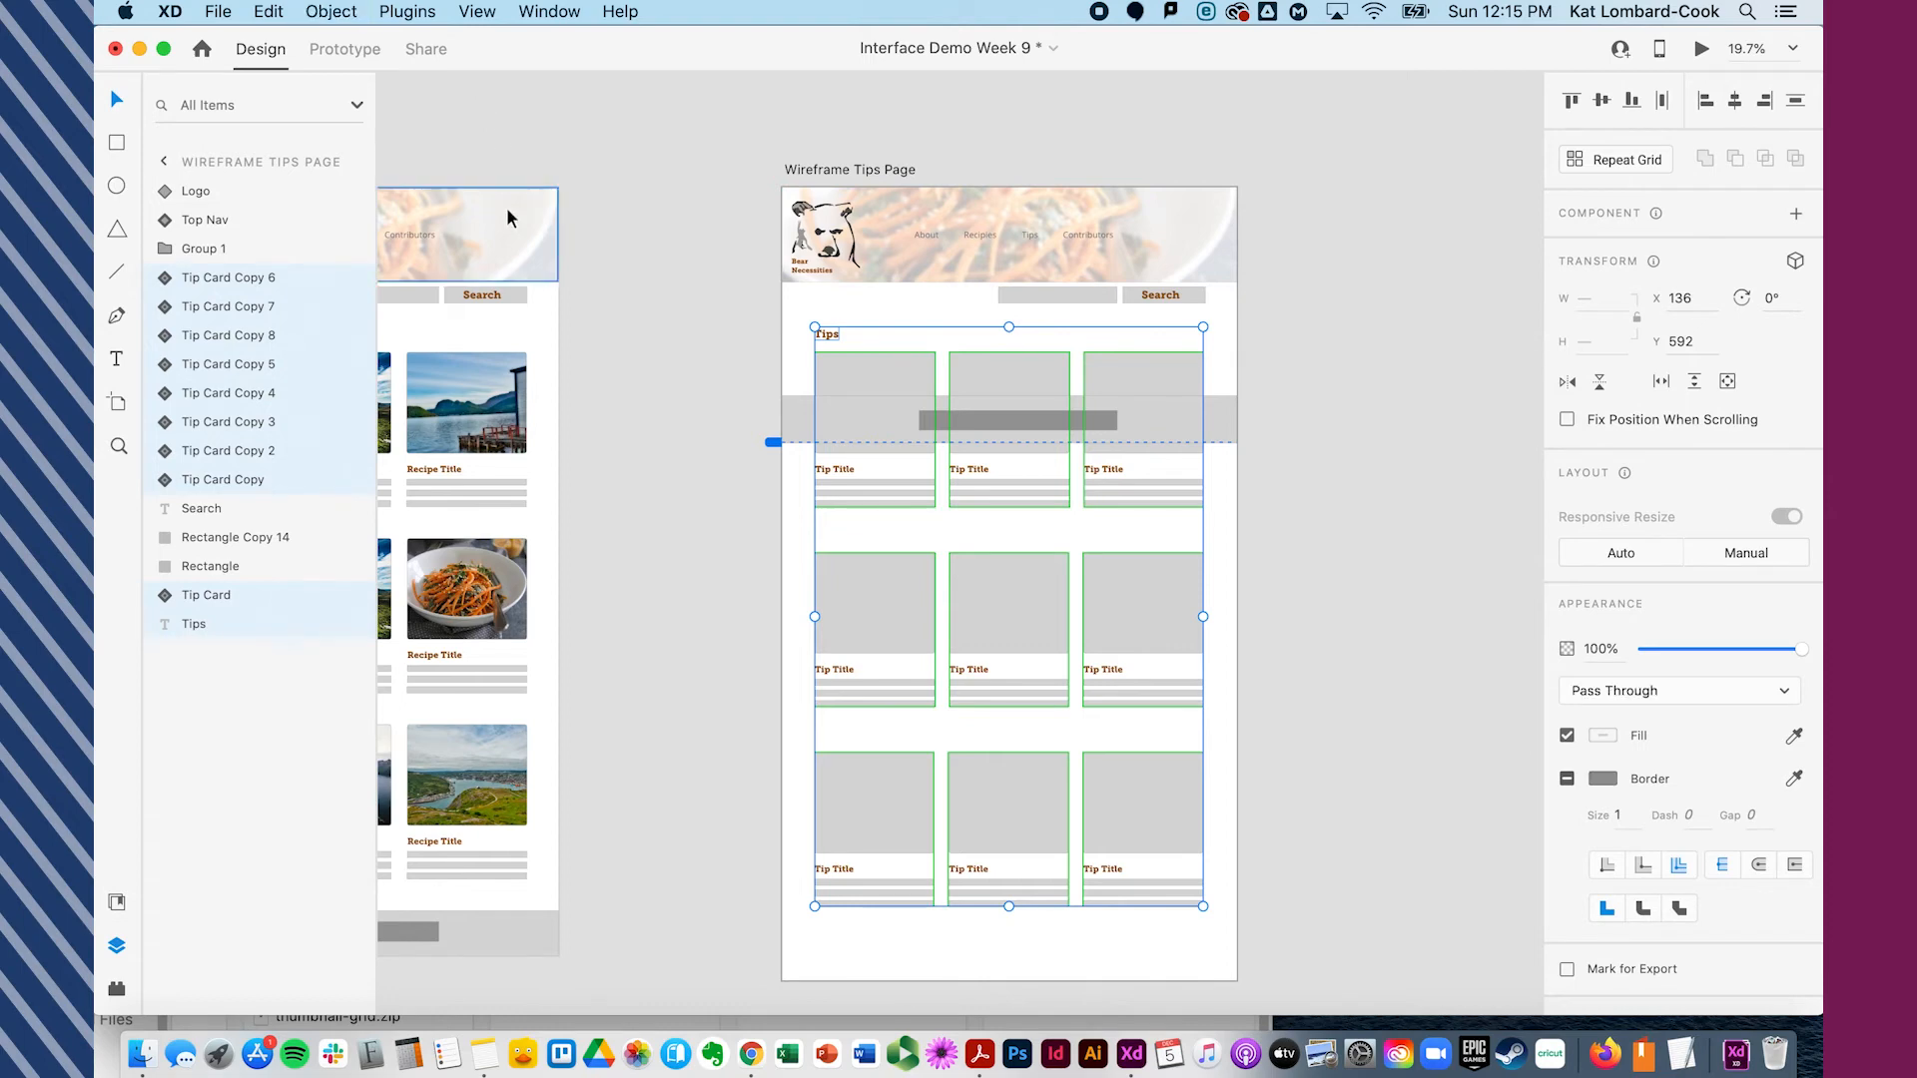
double_click(218, 279)
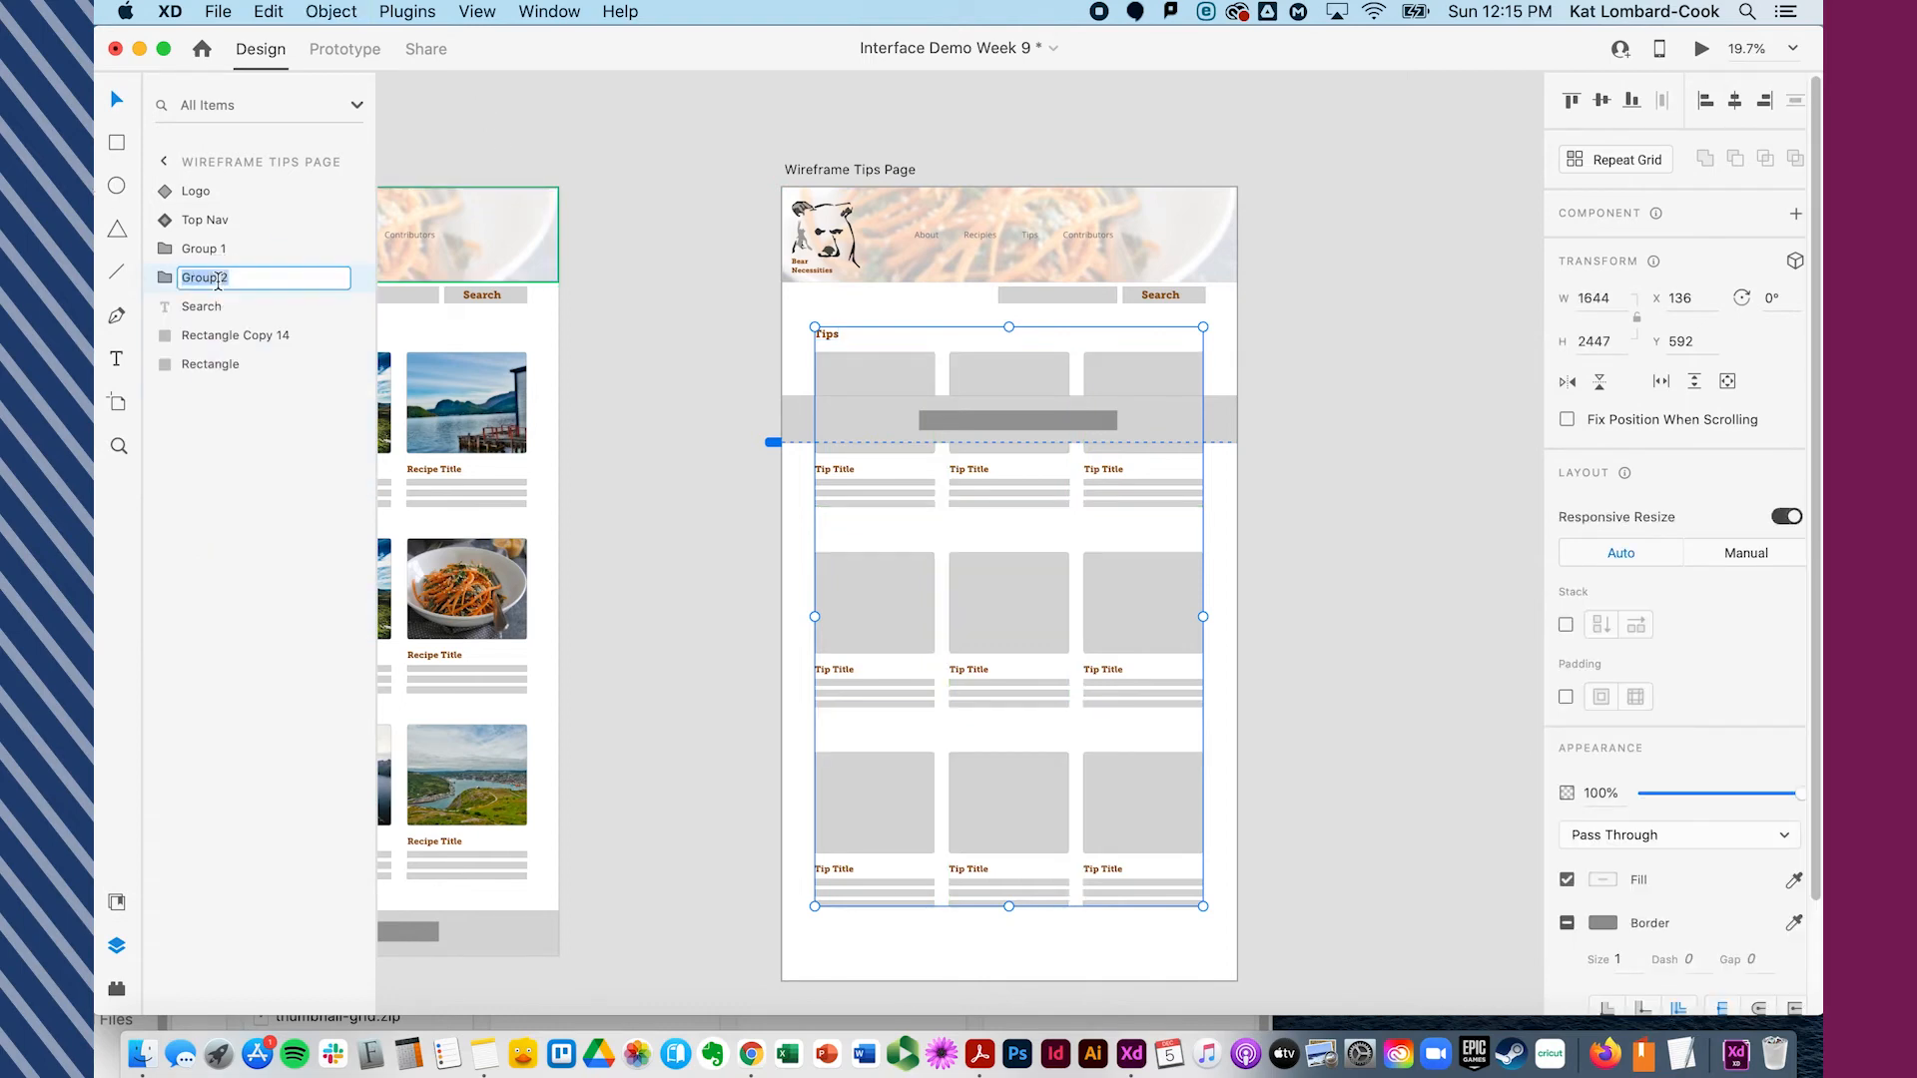
key(Return)
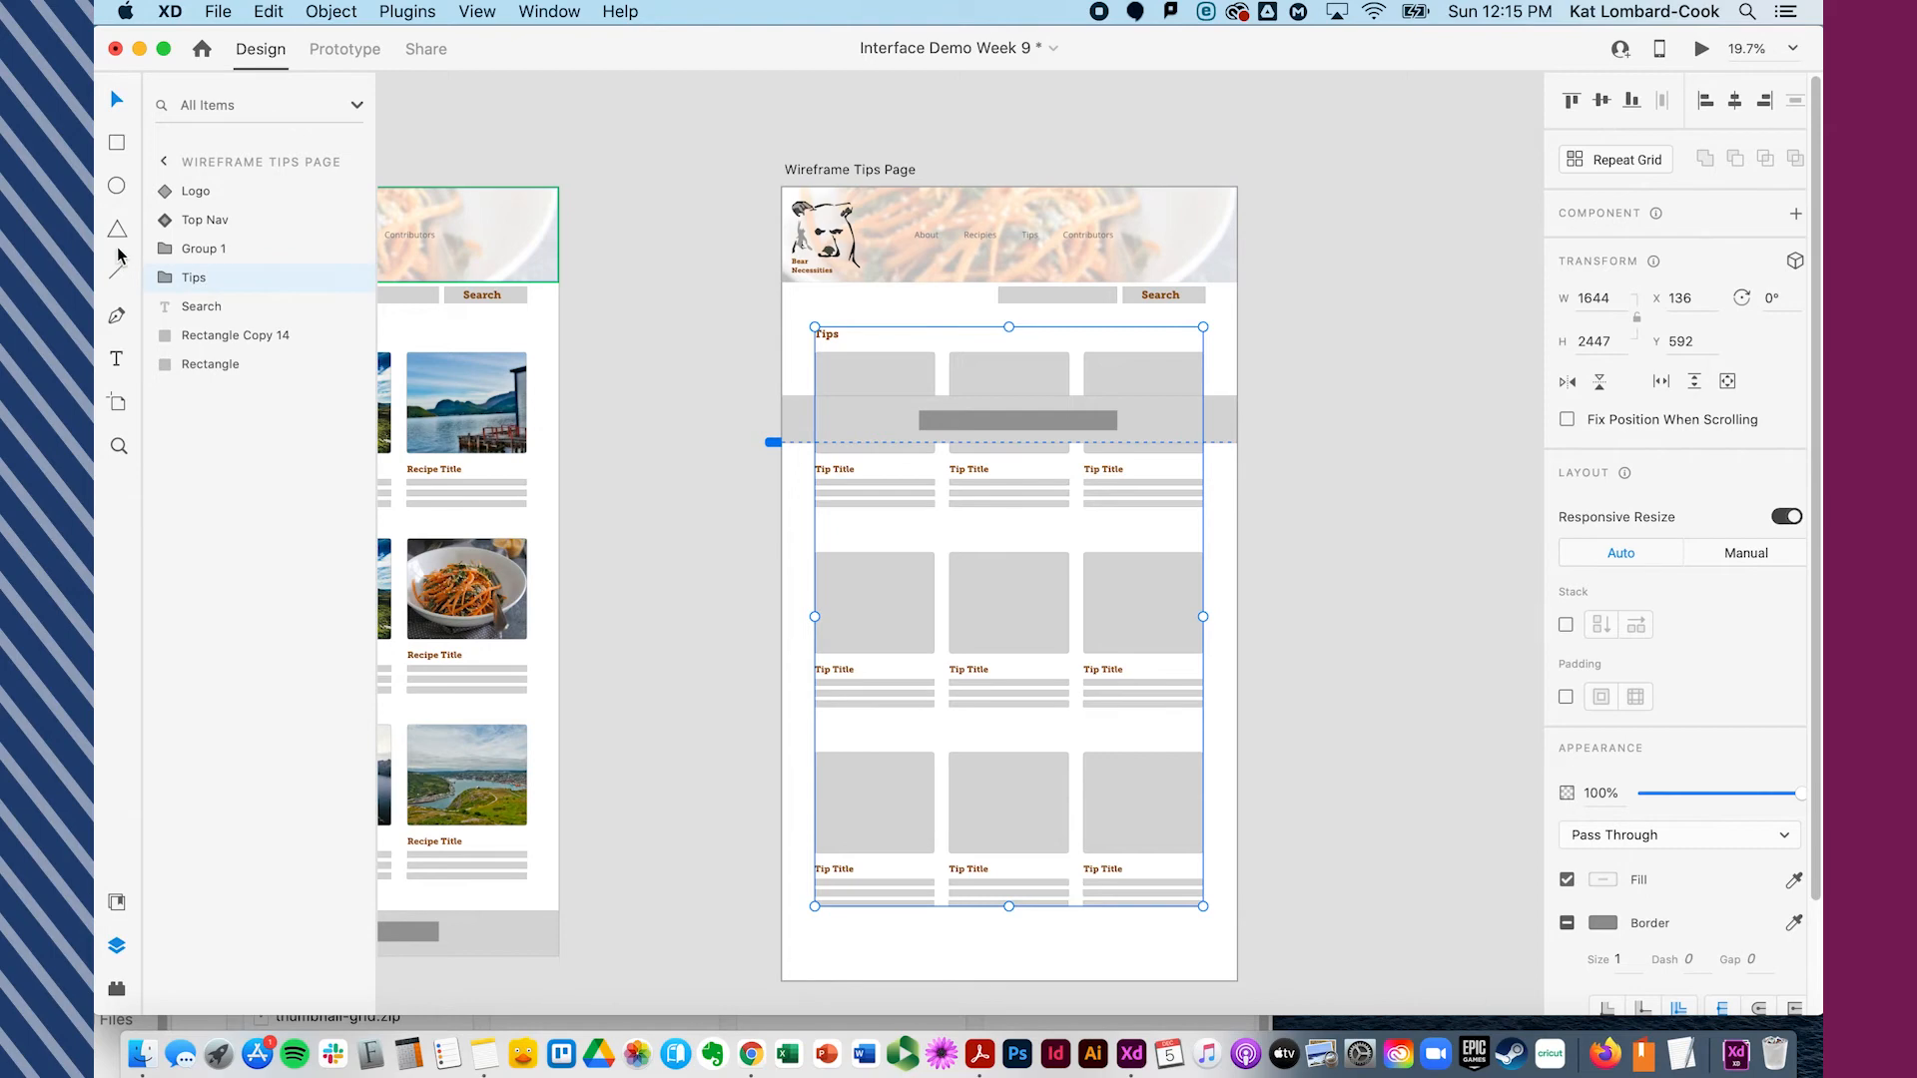
- Make the Tips group a scroll group and set its viewport to span from the Tips heading to the footer's top edge
click(333, 14)
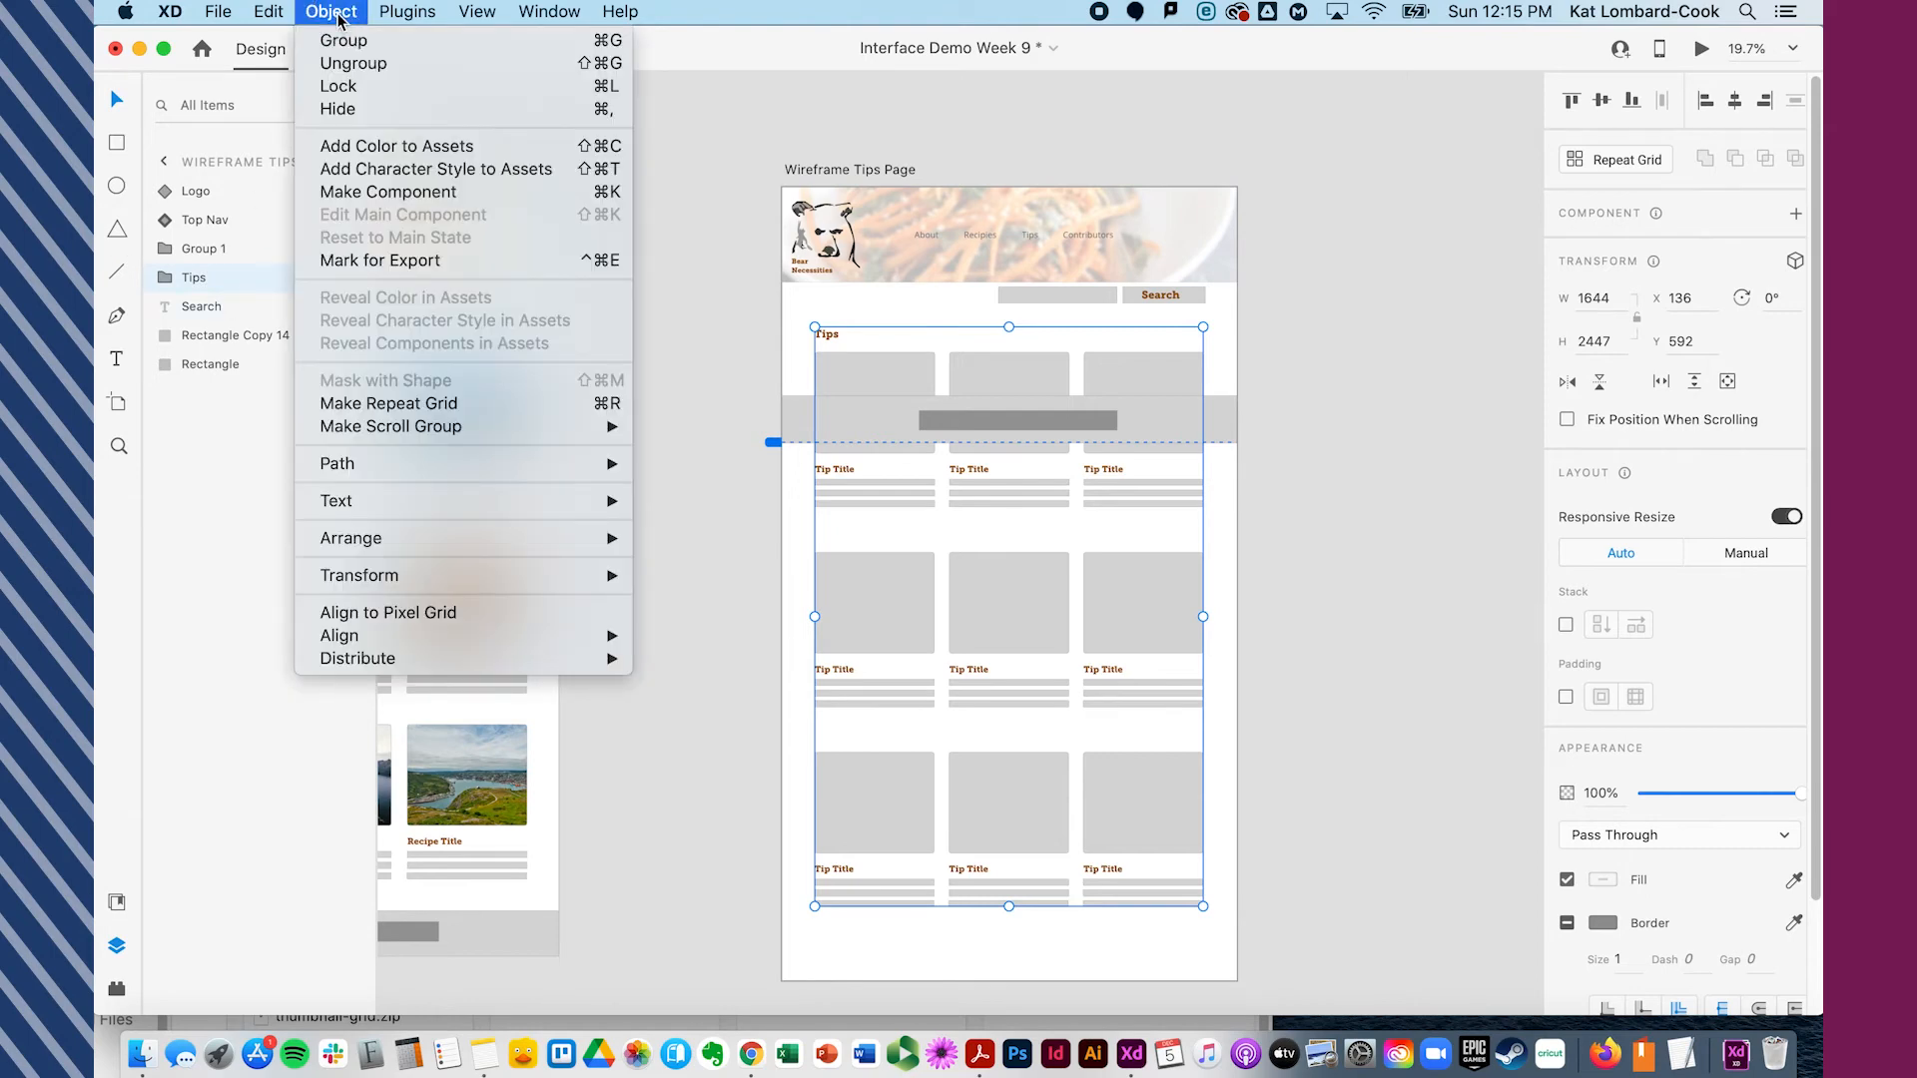
mouse_move(606, 429)
click(696, 458)
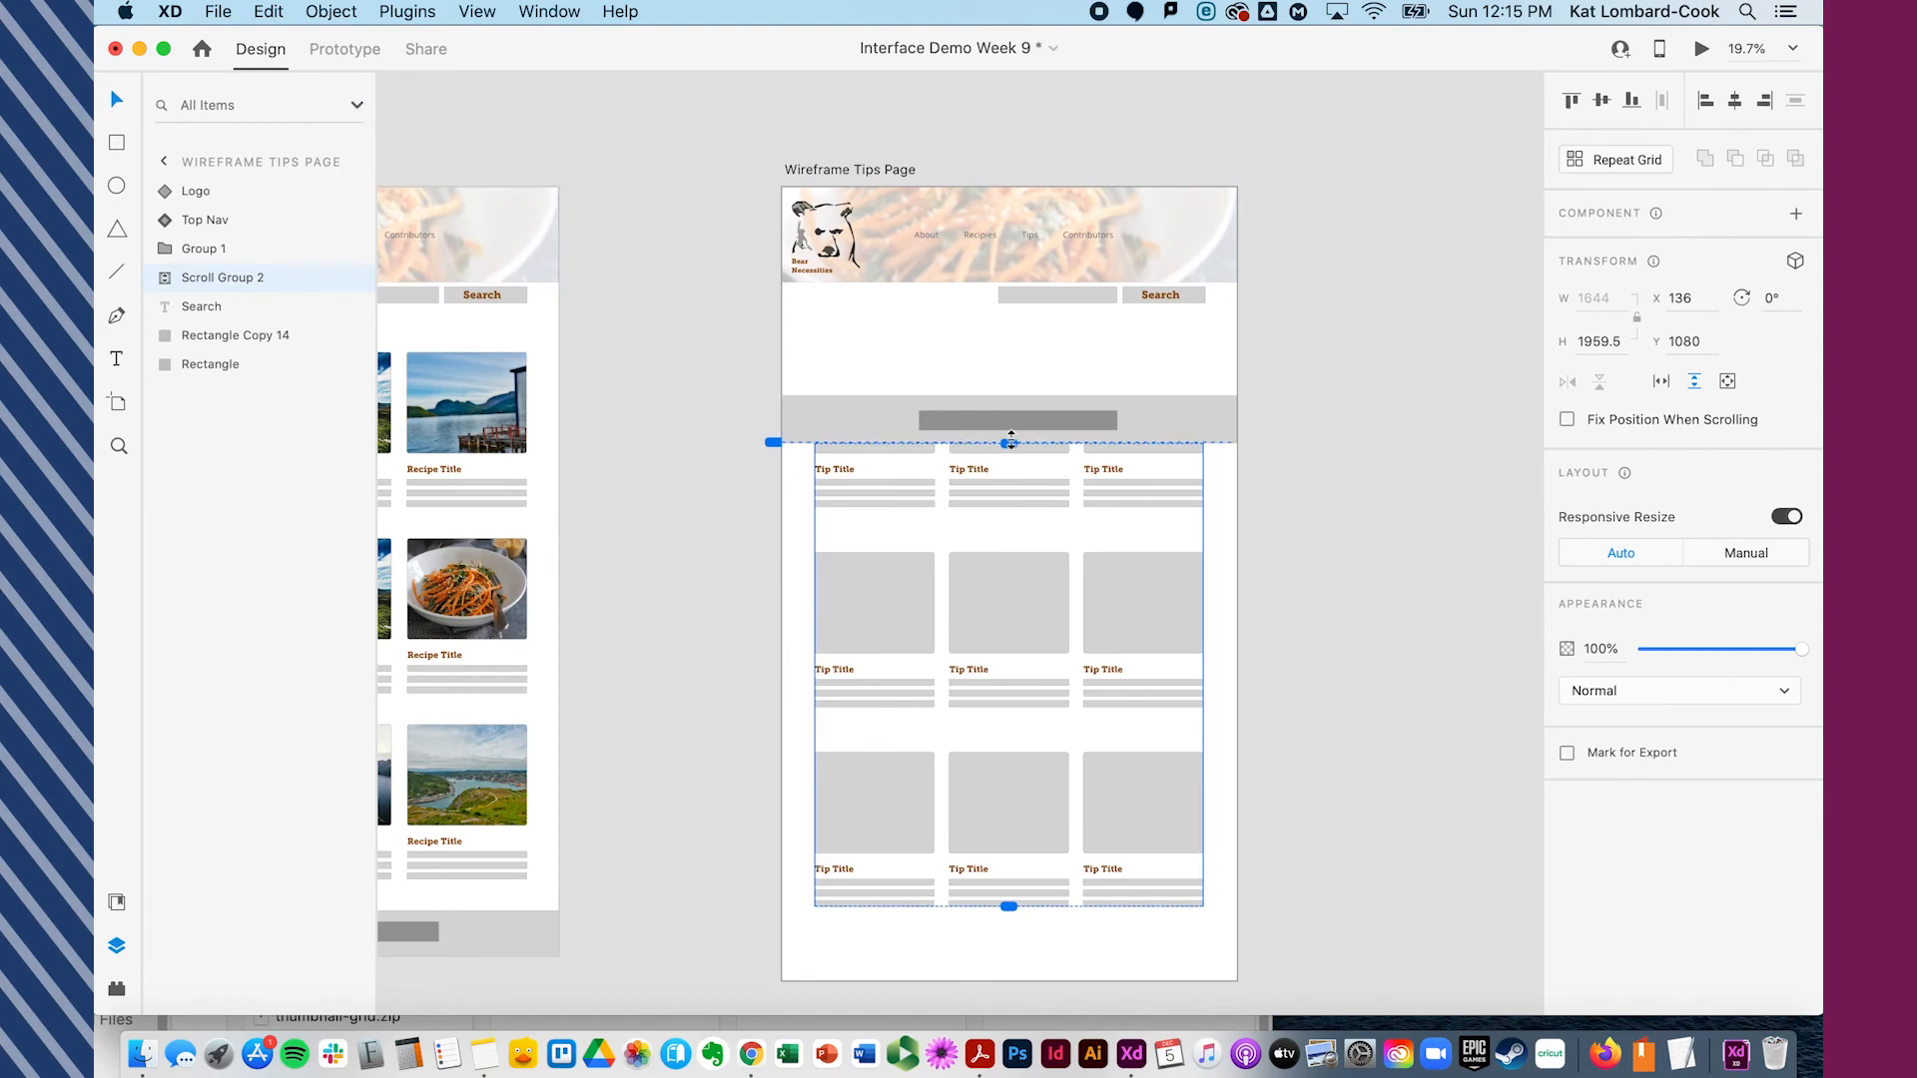
drag(1011, 443, 1010, 327)
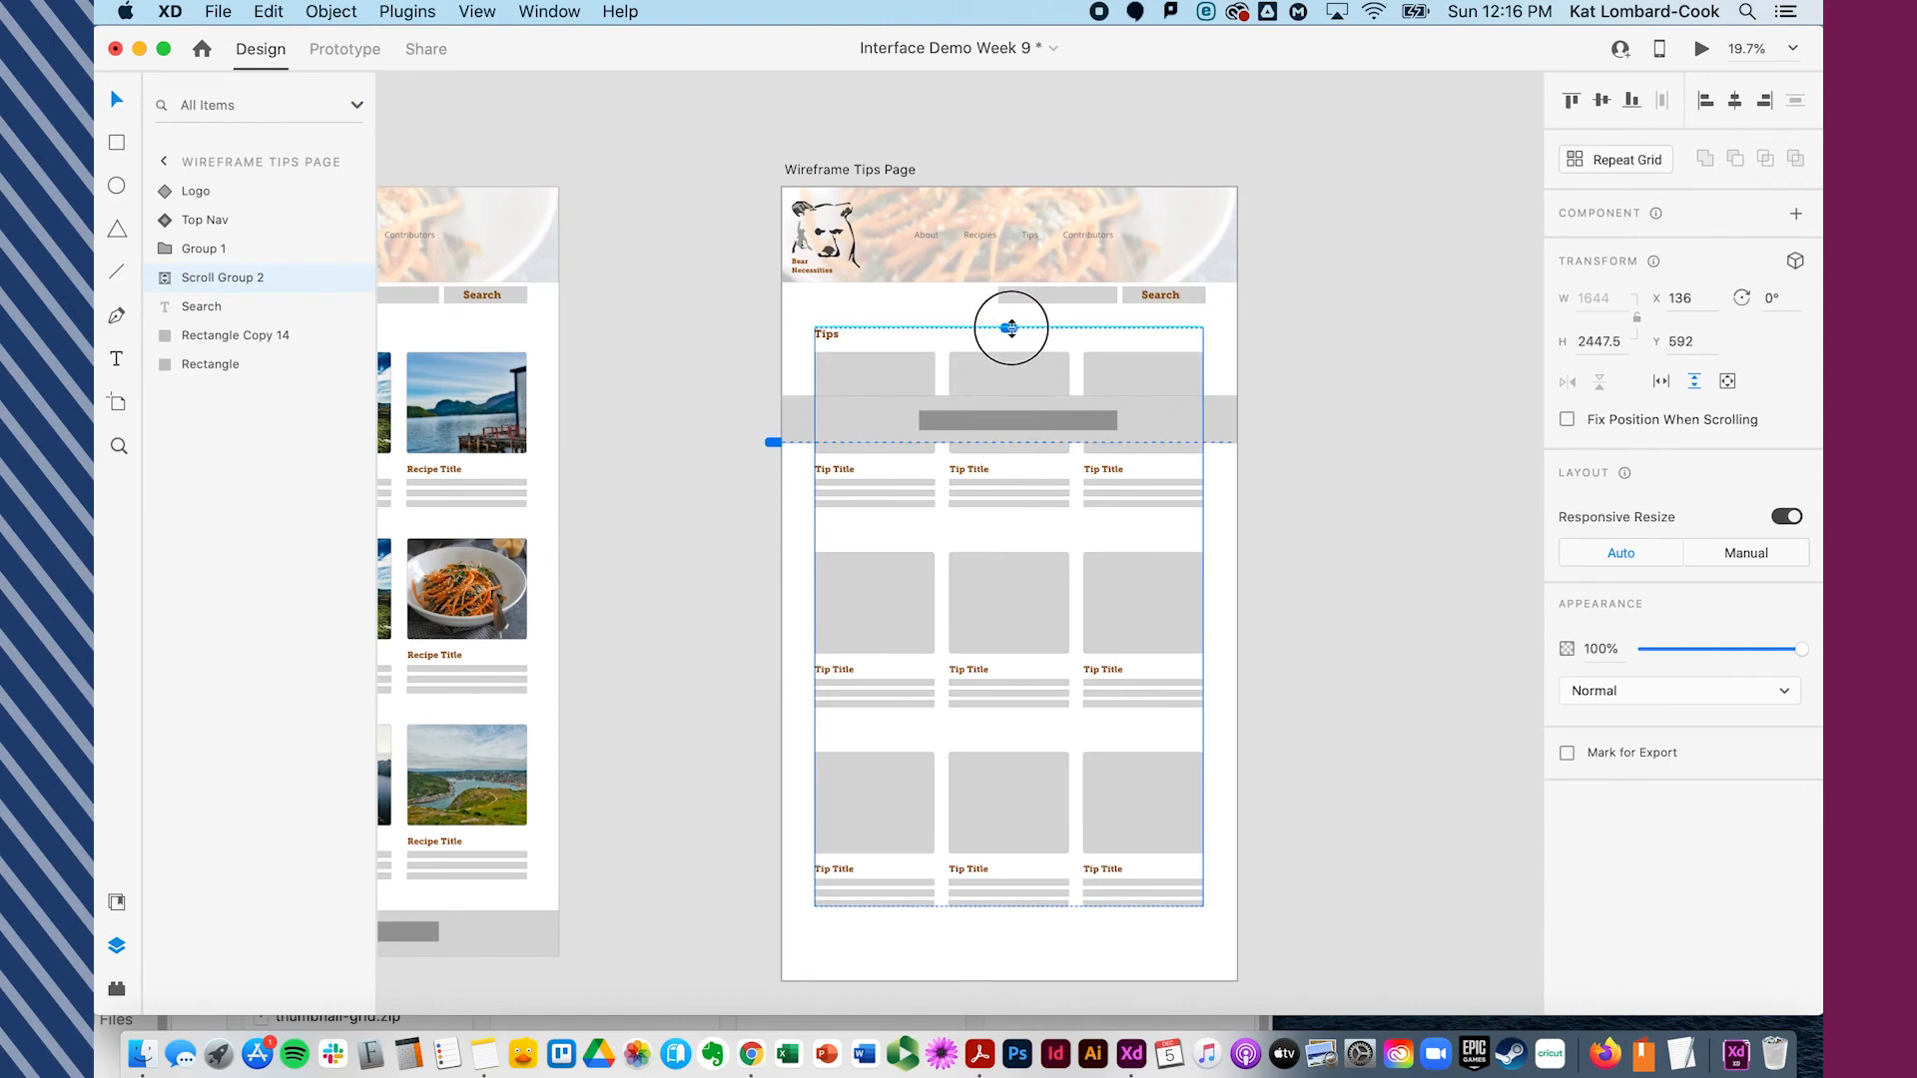
drag(1007, 904, 1073, 396)
- Preview the Wireframe Tips Page artboard, scroll the tip cards up and down inside the scroll group, and close the preview
click(710, 459)
click(887, 164)
click(1702, 50)
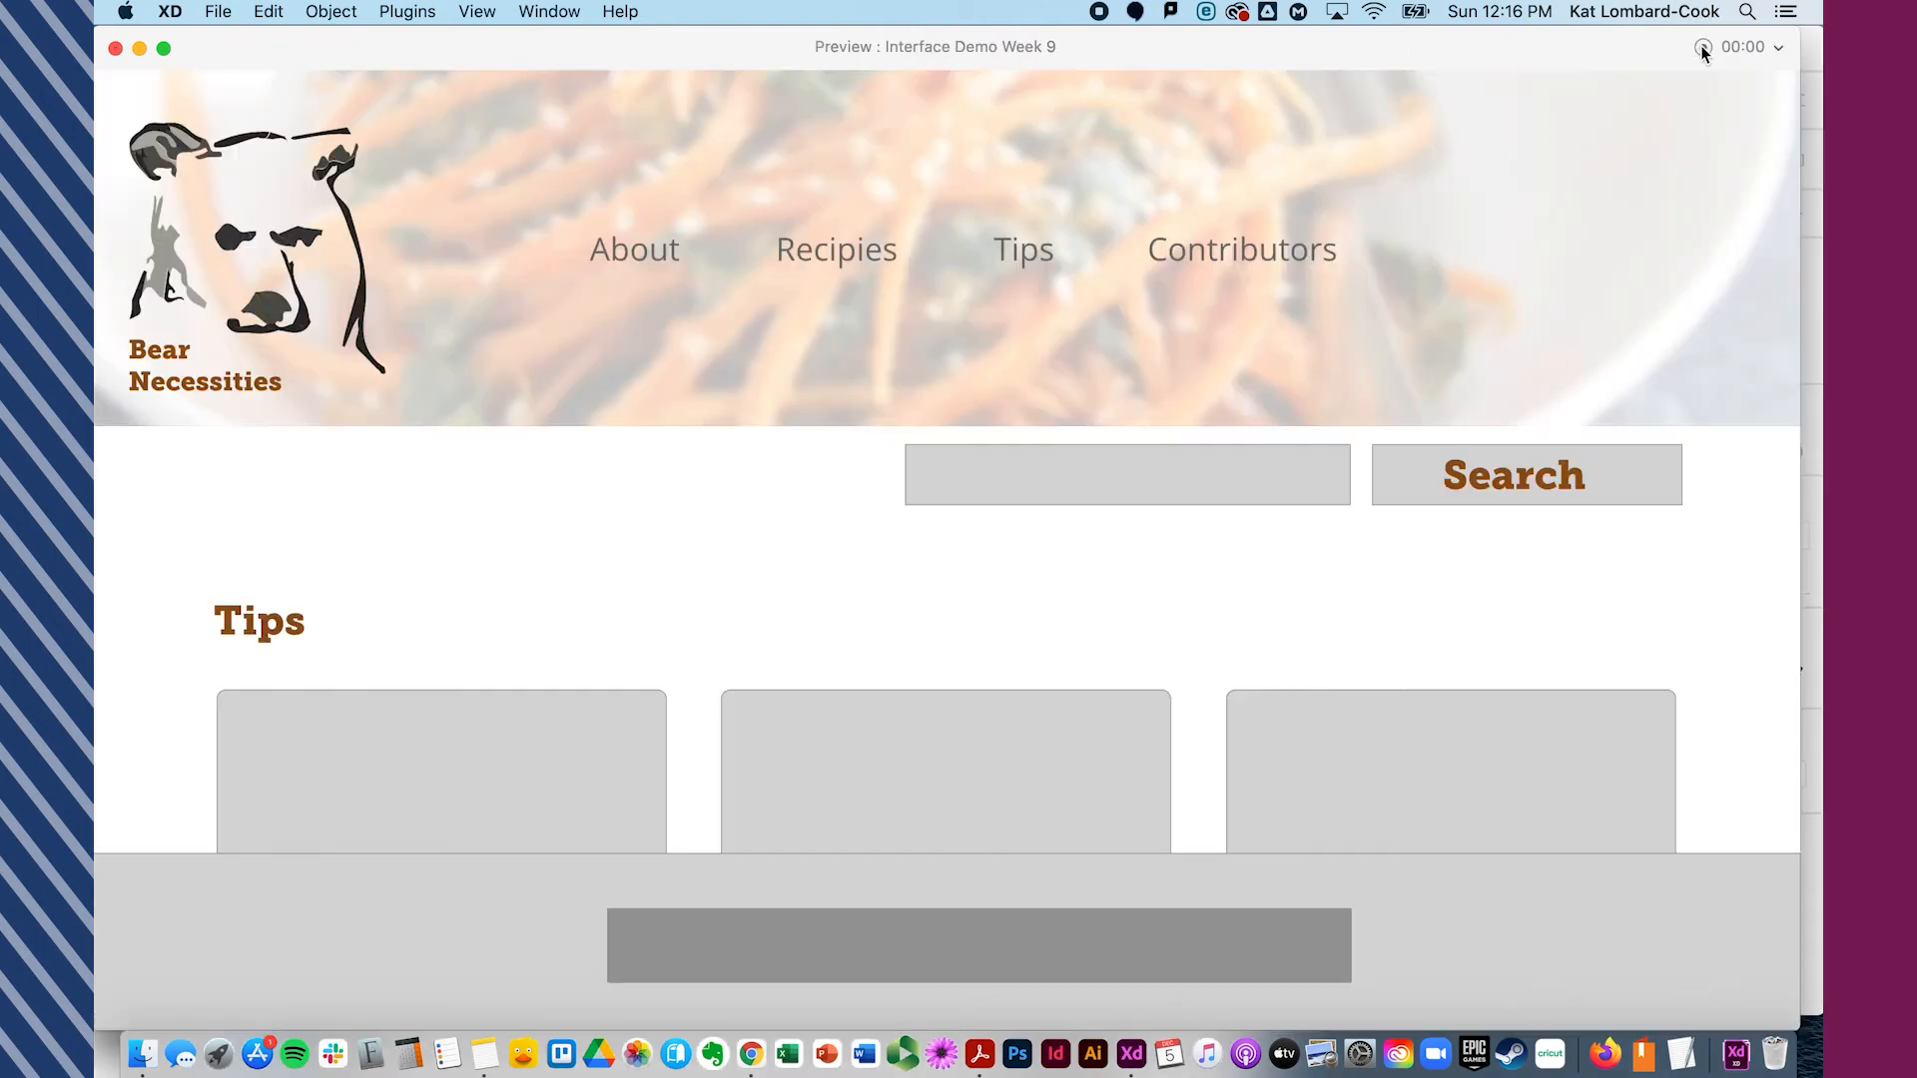
scroll(1094, 697, down, 2)
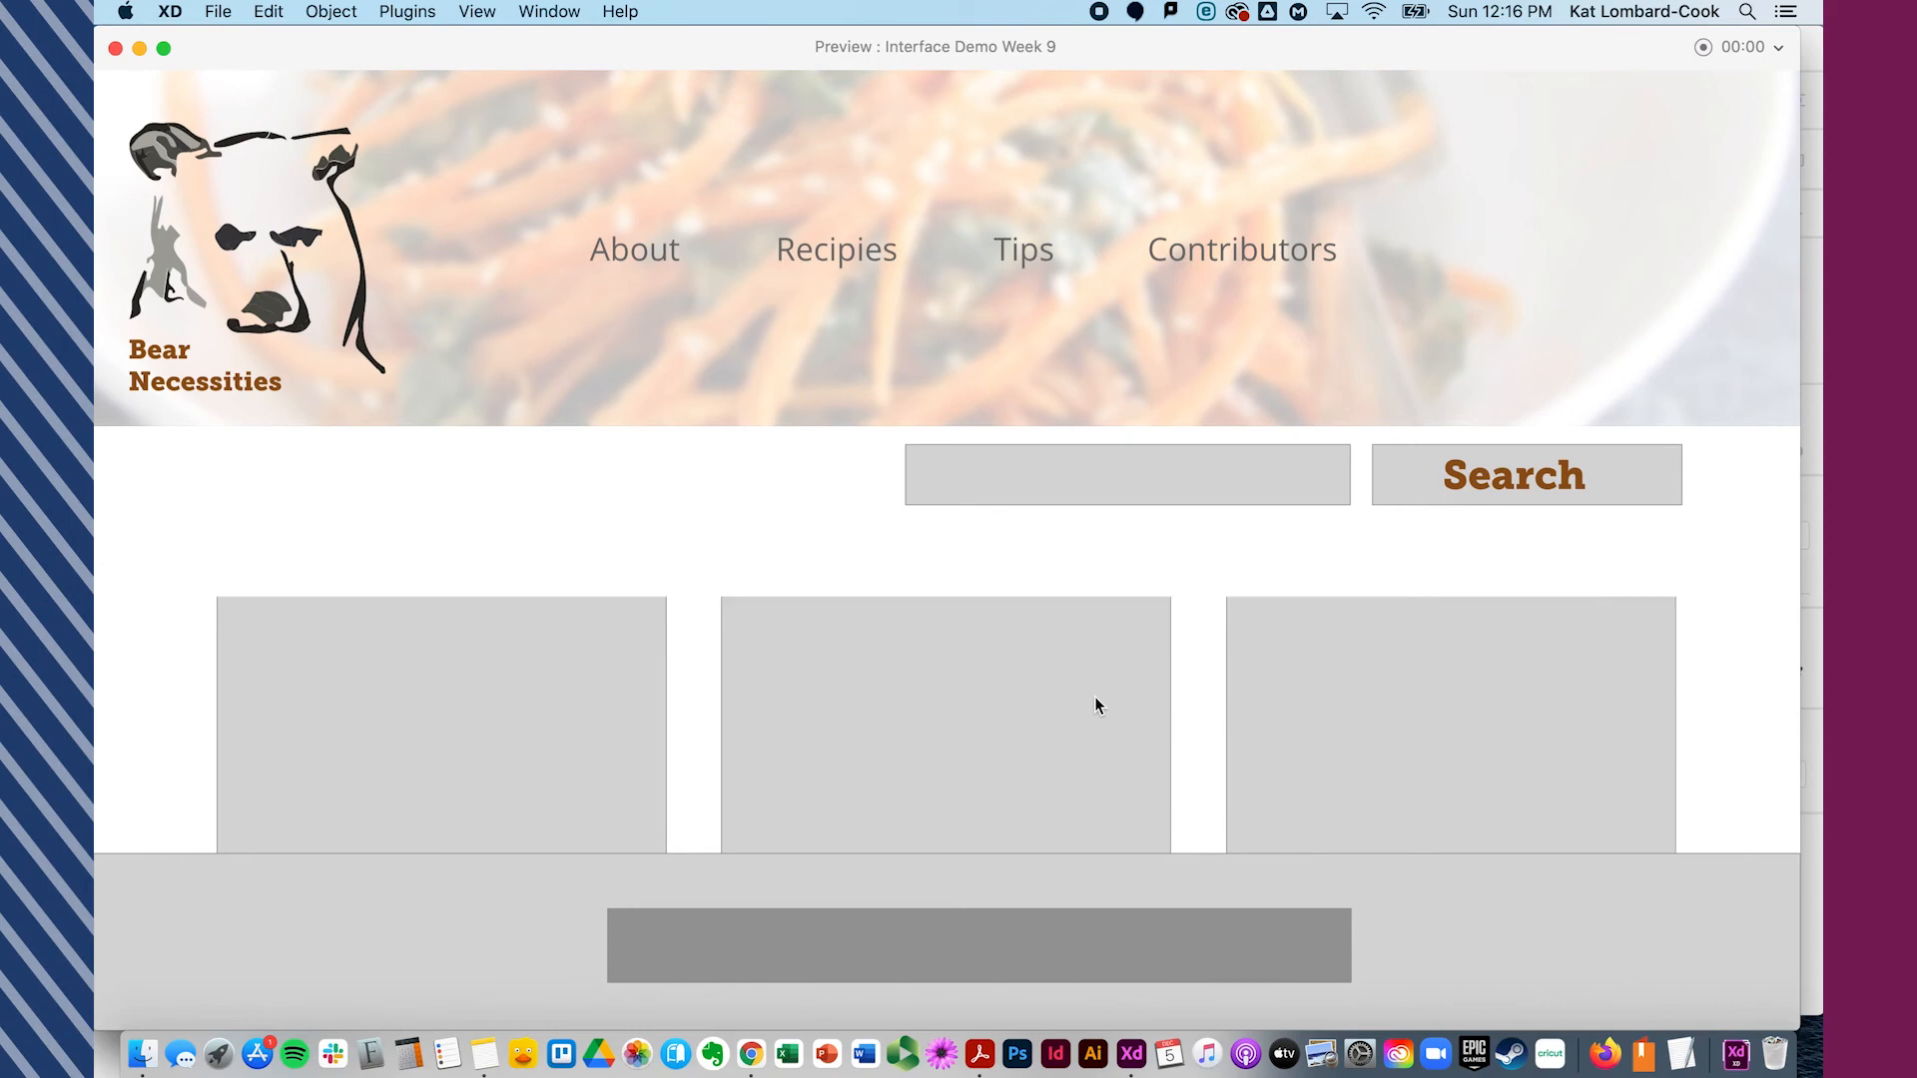
scroll(1094, 697, down, 6)
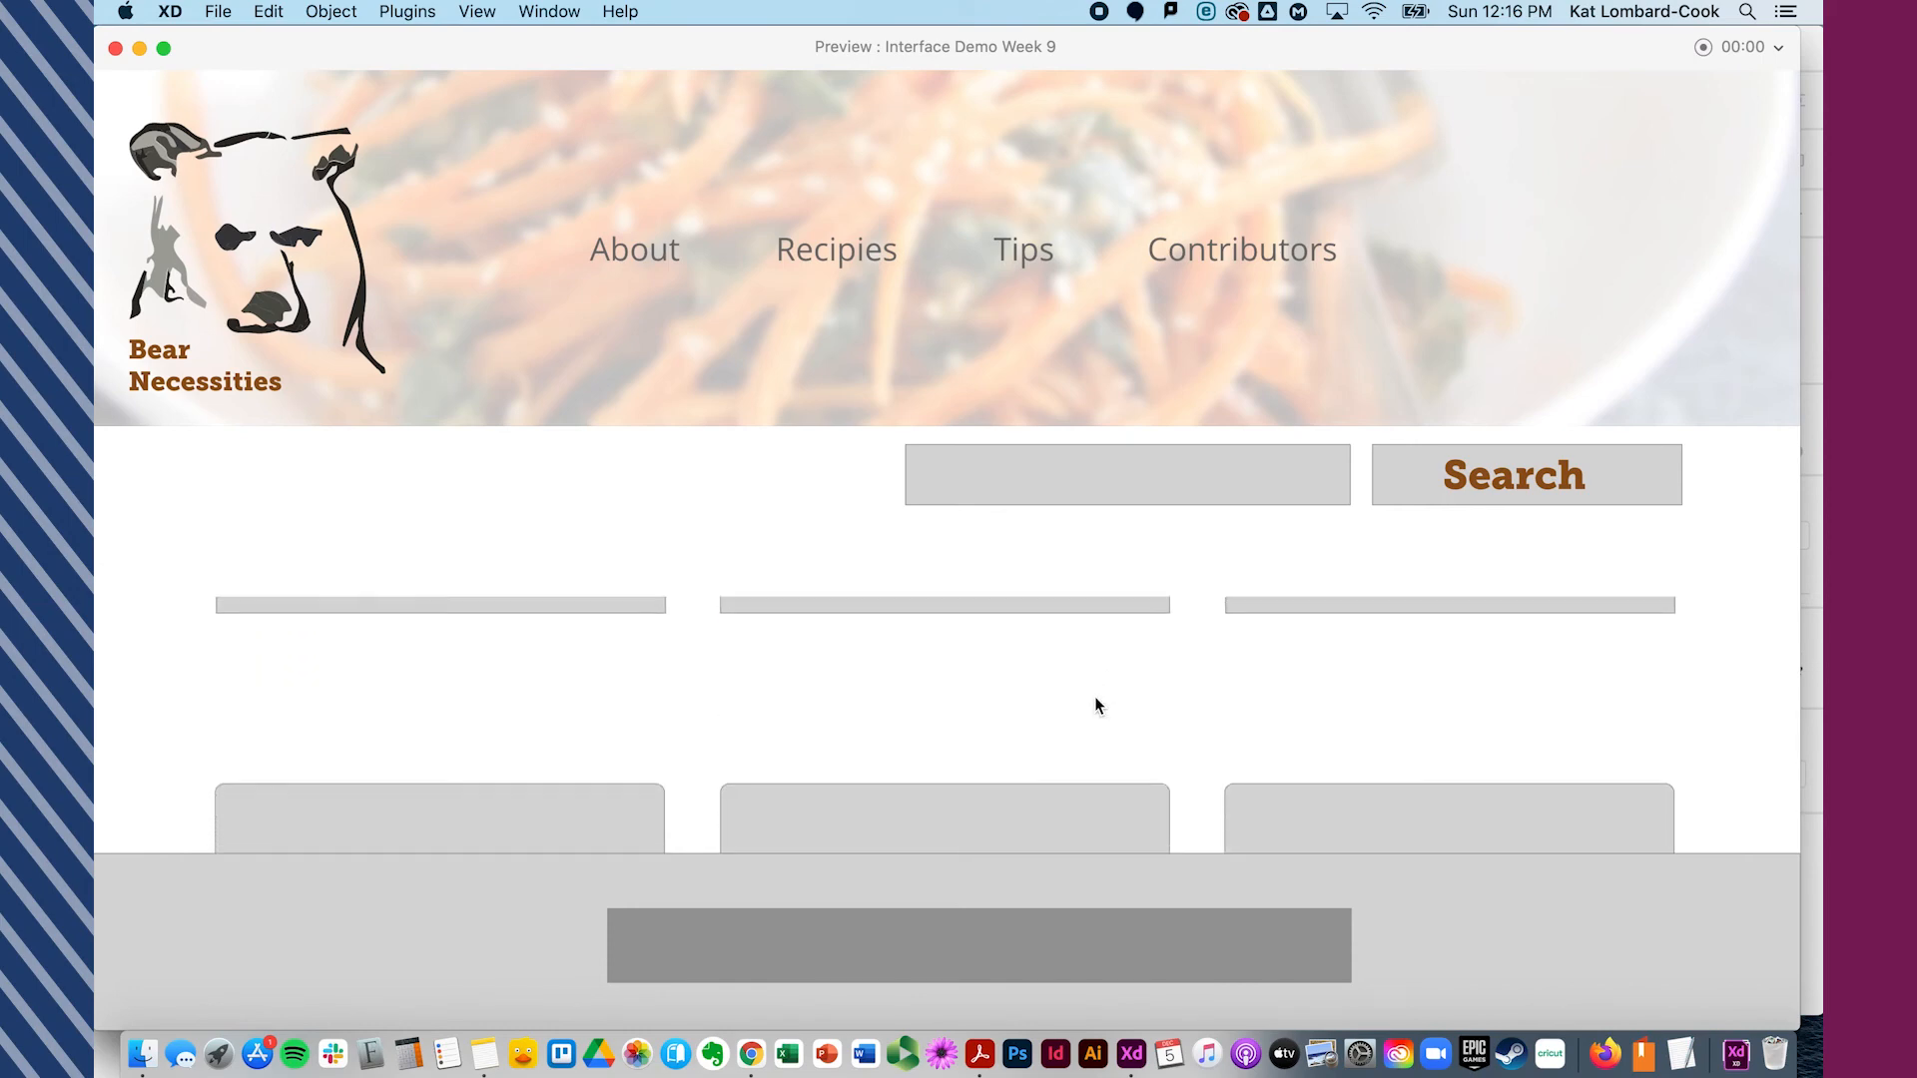
scroll(1095, 697, down, 5)
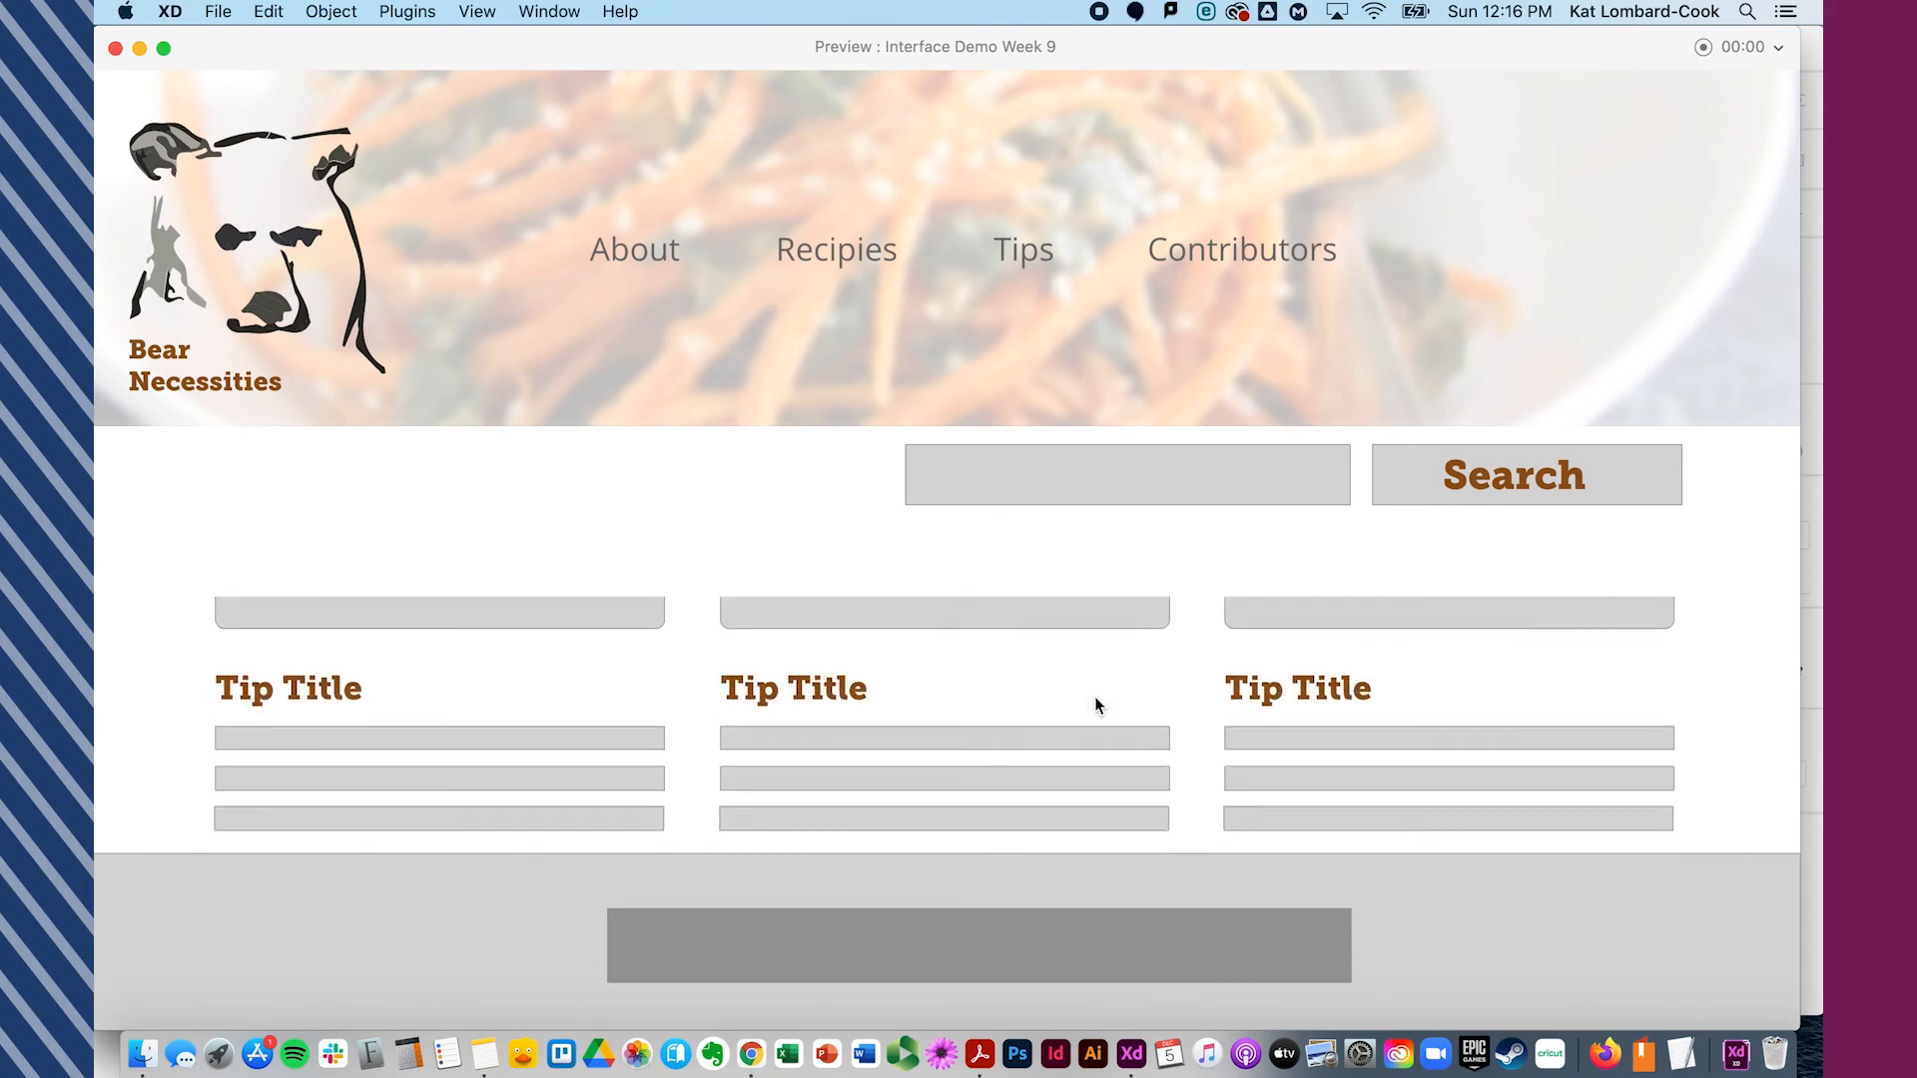
scroll(1094, 697, up, 3)
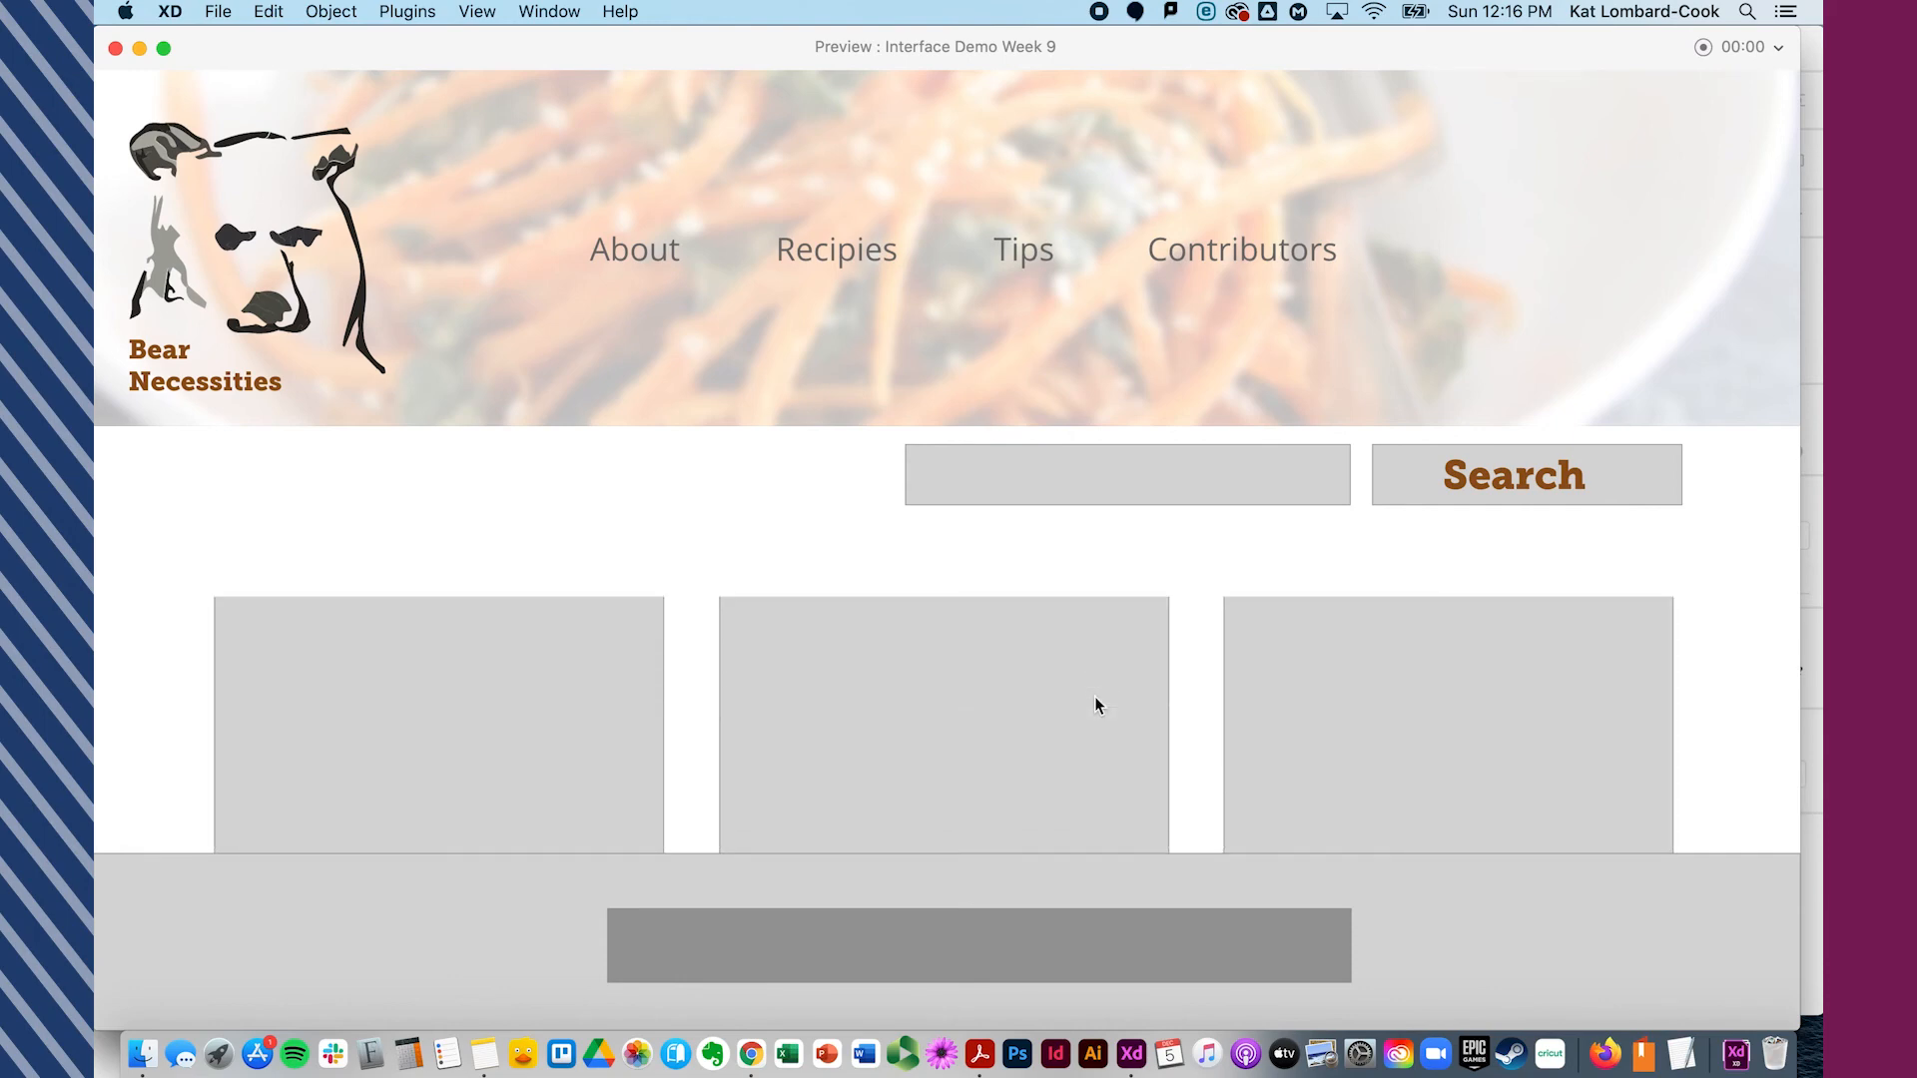
scroll(1096, 704, down, 3)
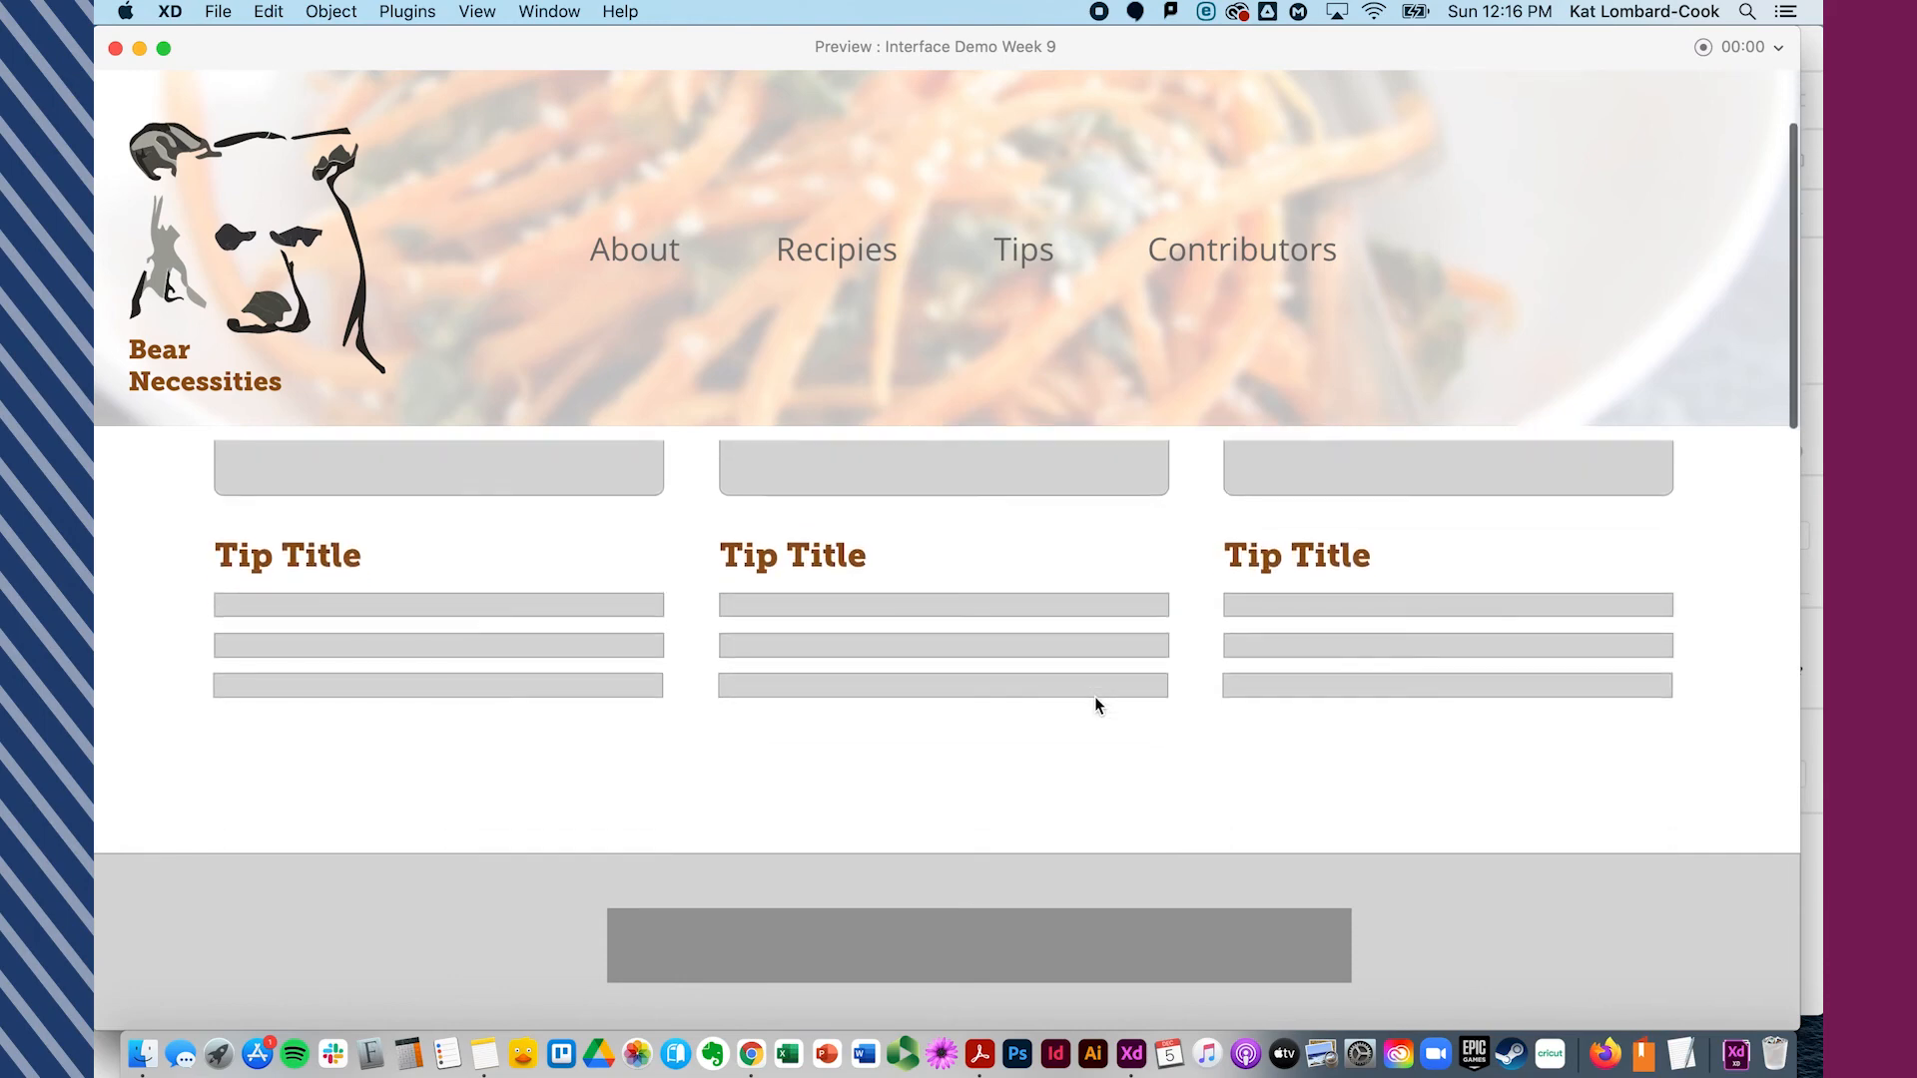
scroll(1096, 704, down, 1)
scroll(1096, 704, up, 3)
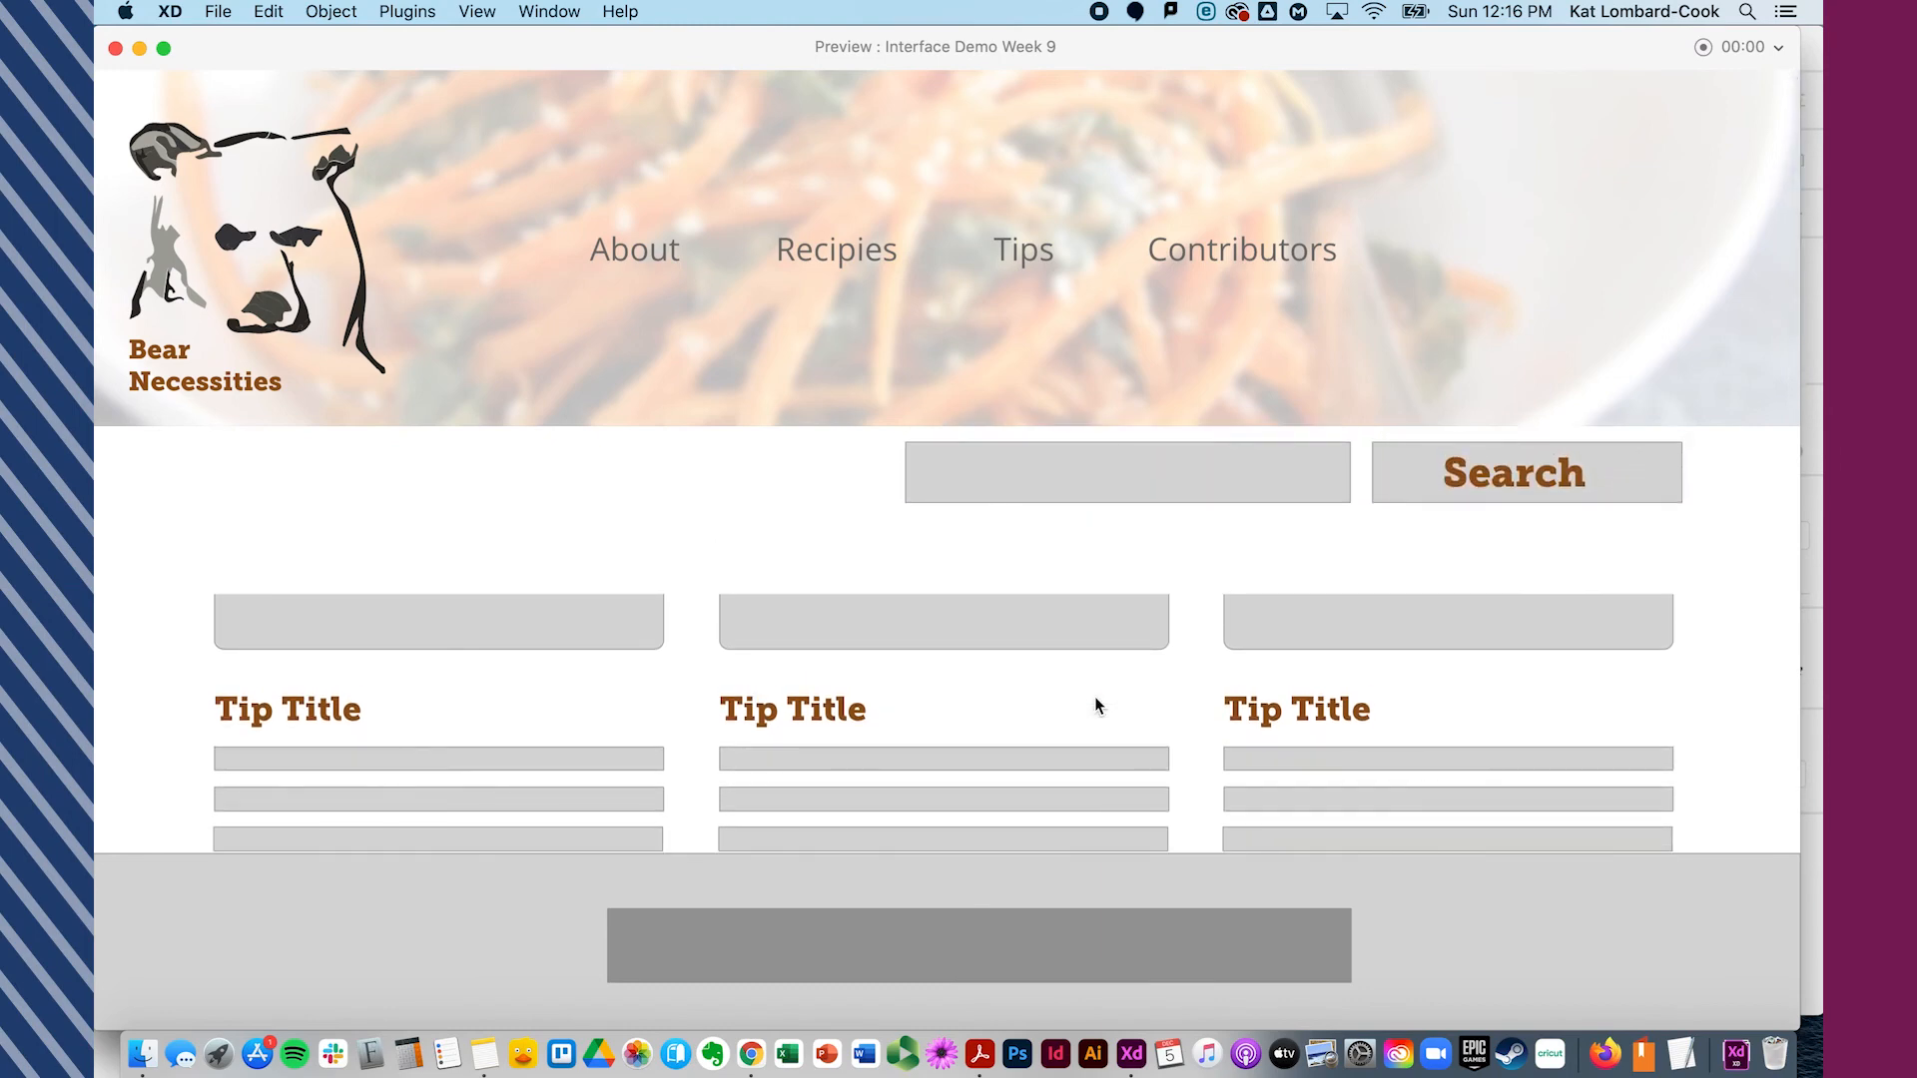
scroll(1094, 697, down, 2)
scroll(1094, 697, up, 3)
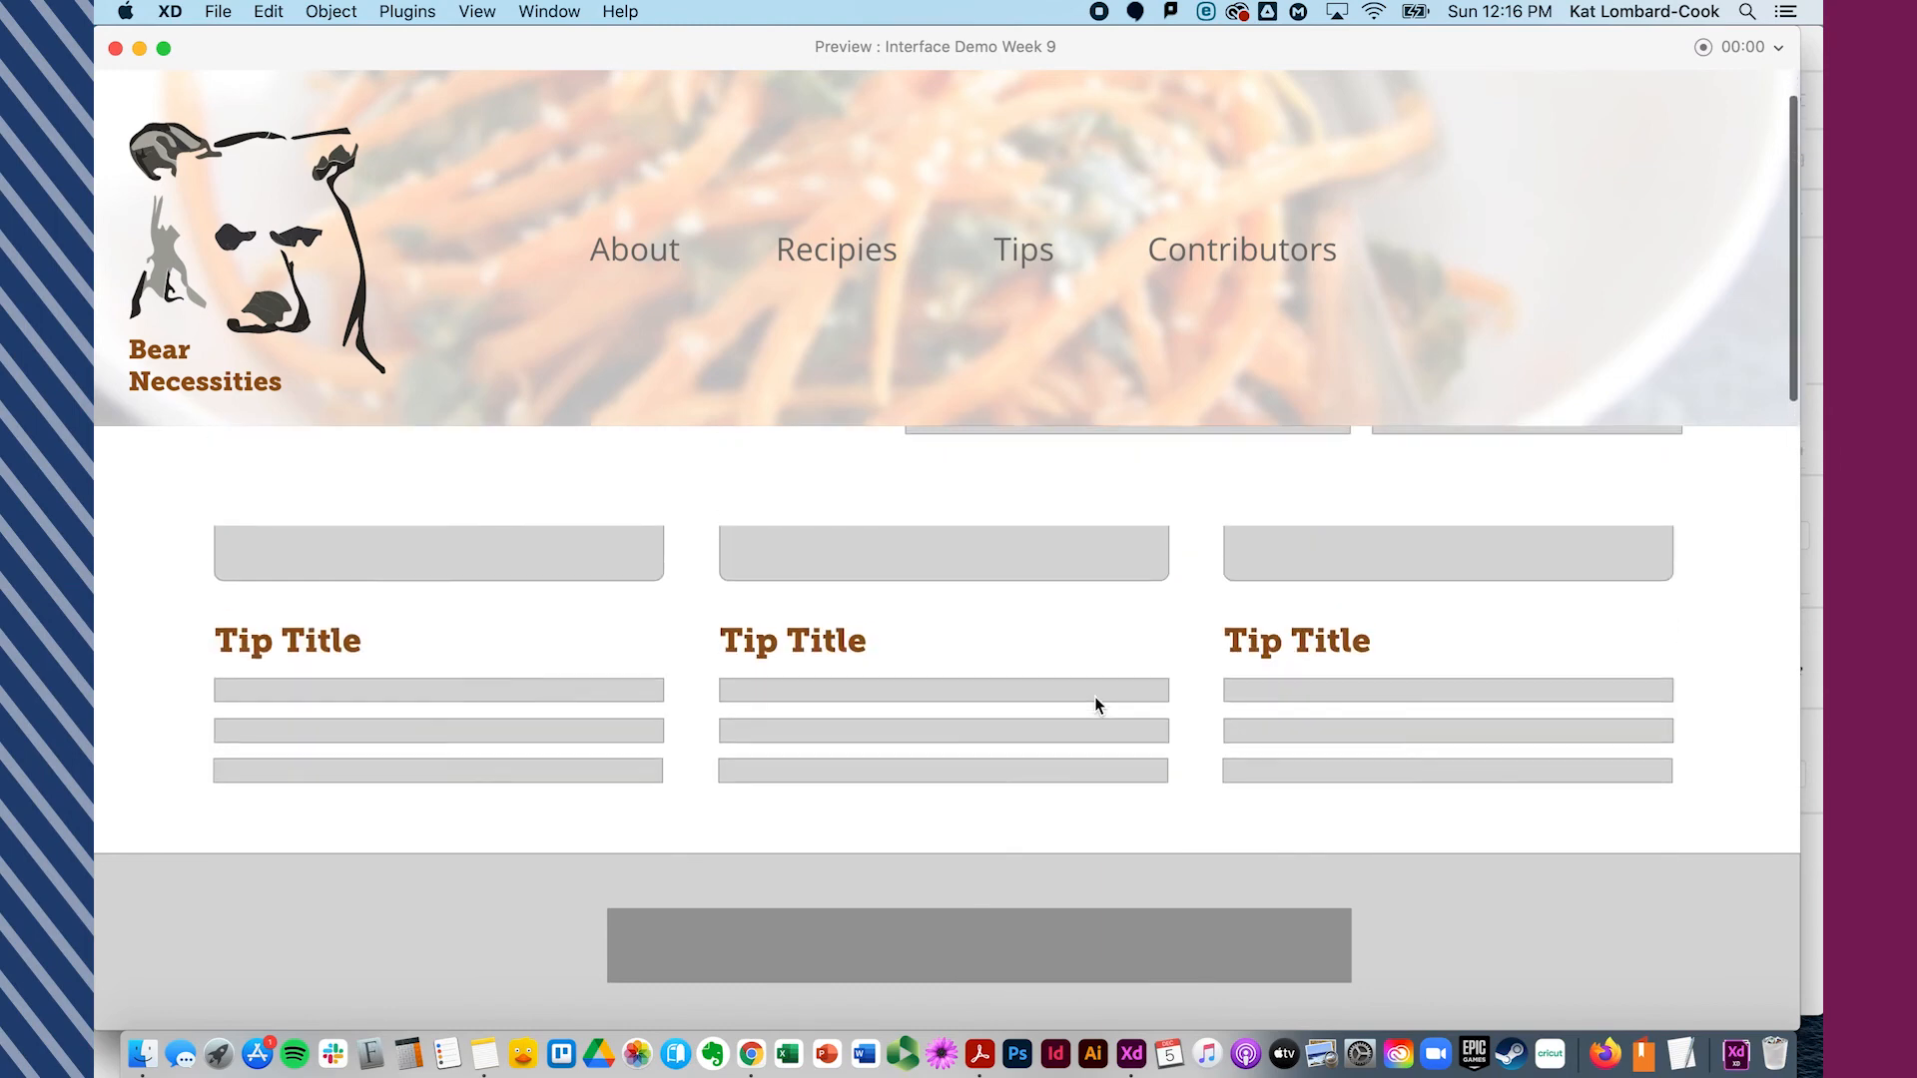
scroll(1094, 697, down, 2)
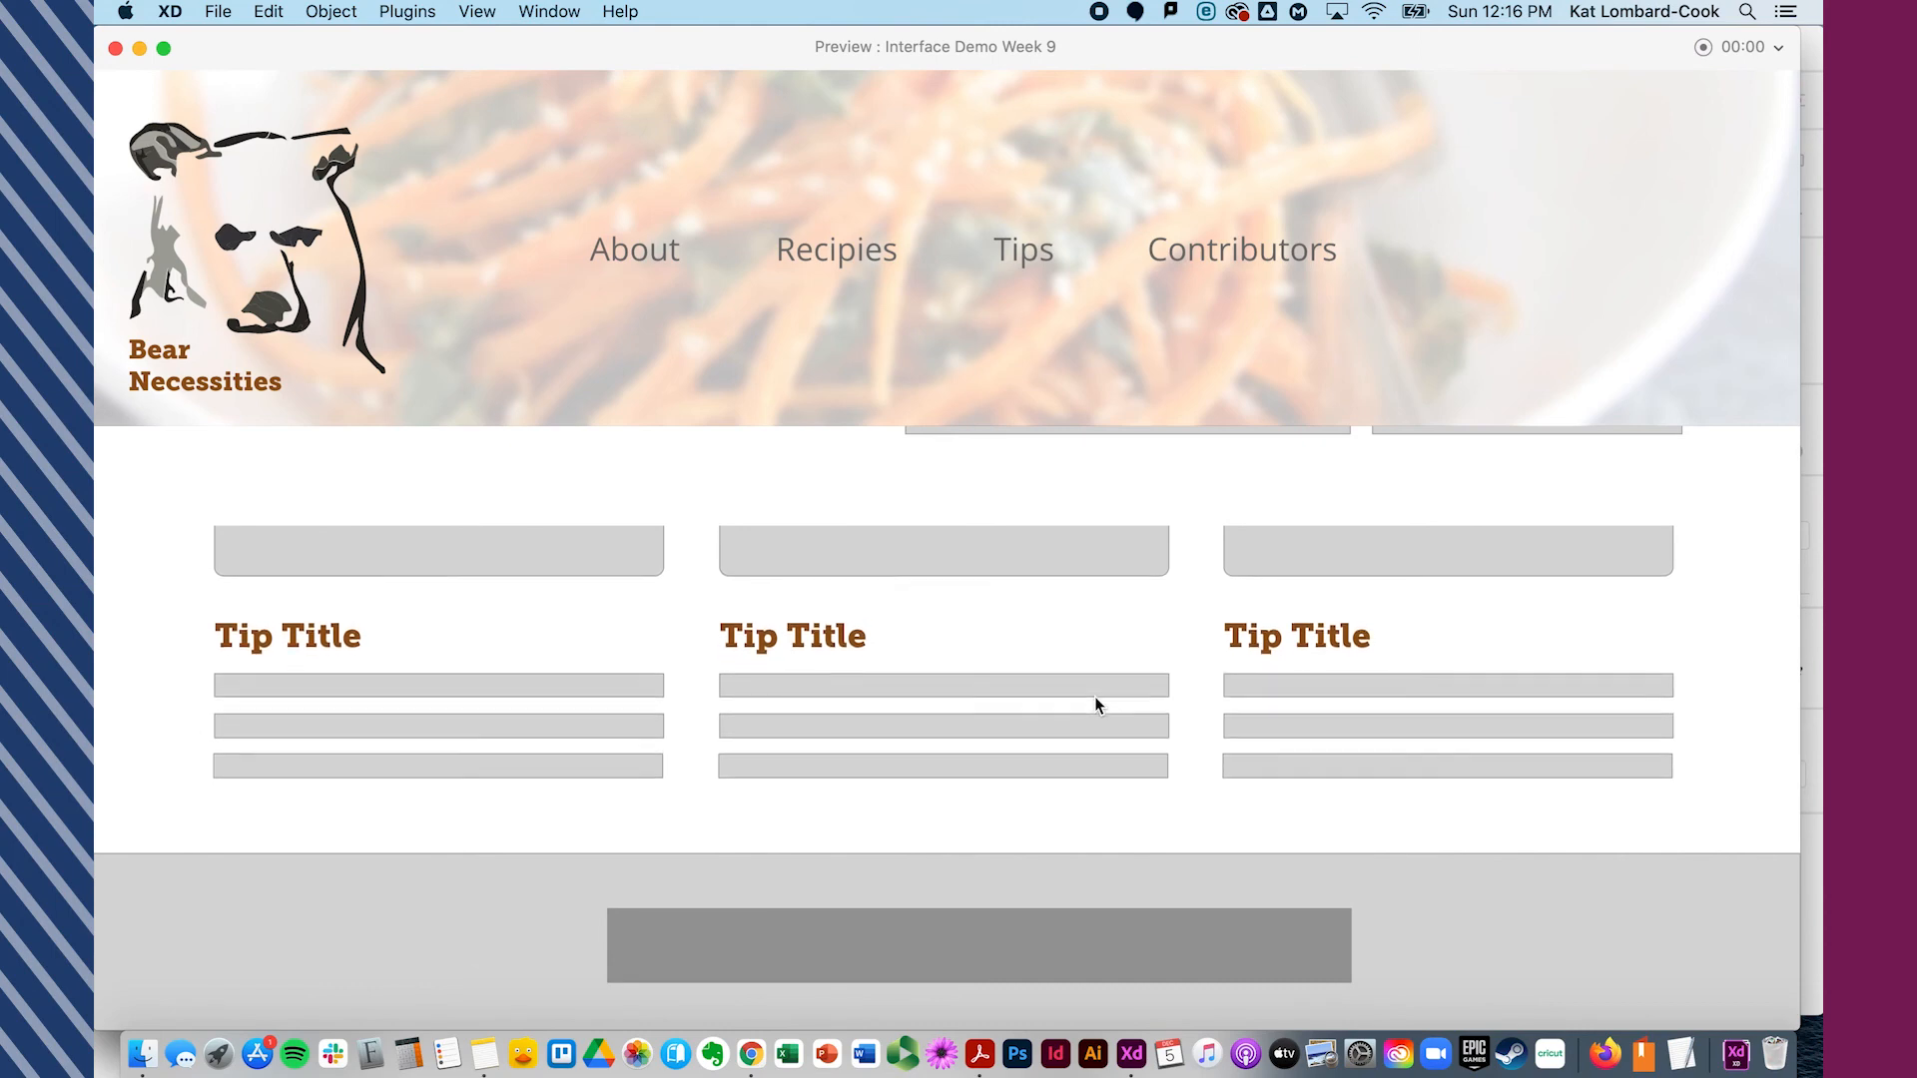
scroll(1095, 697, up, 4)
scroll(1094, 697, down, 6)
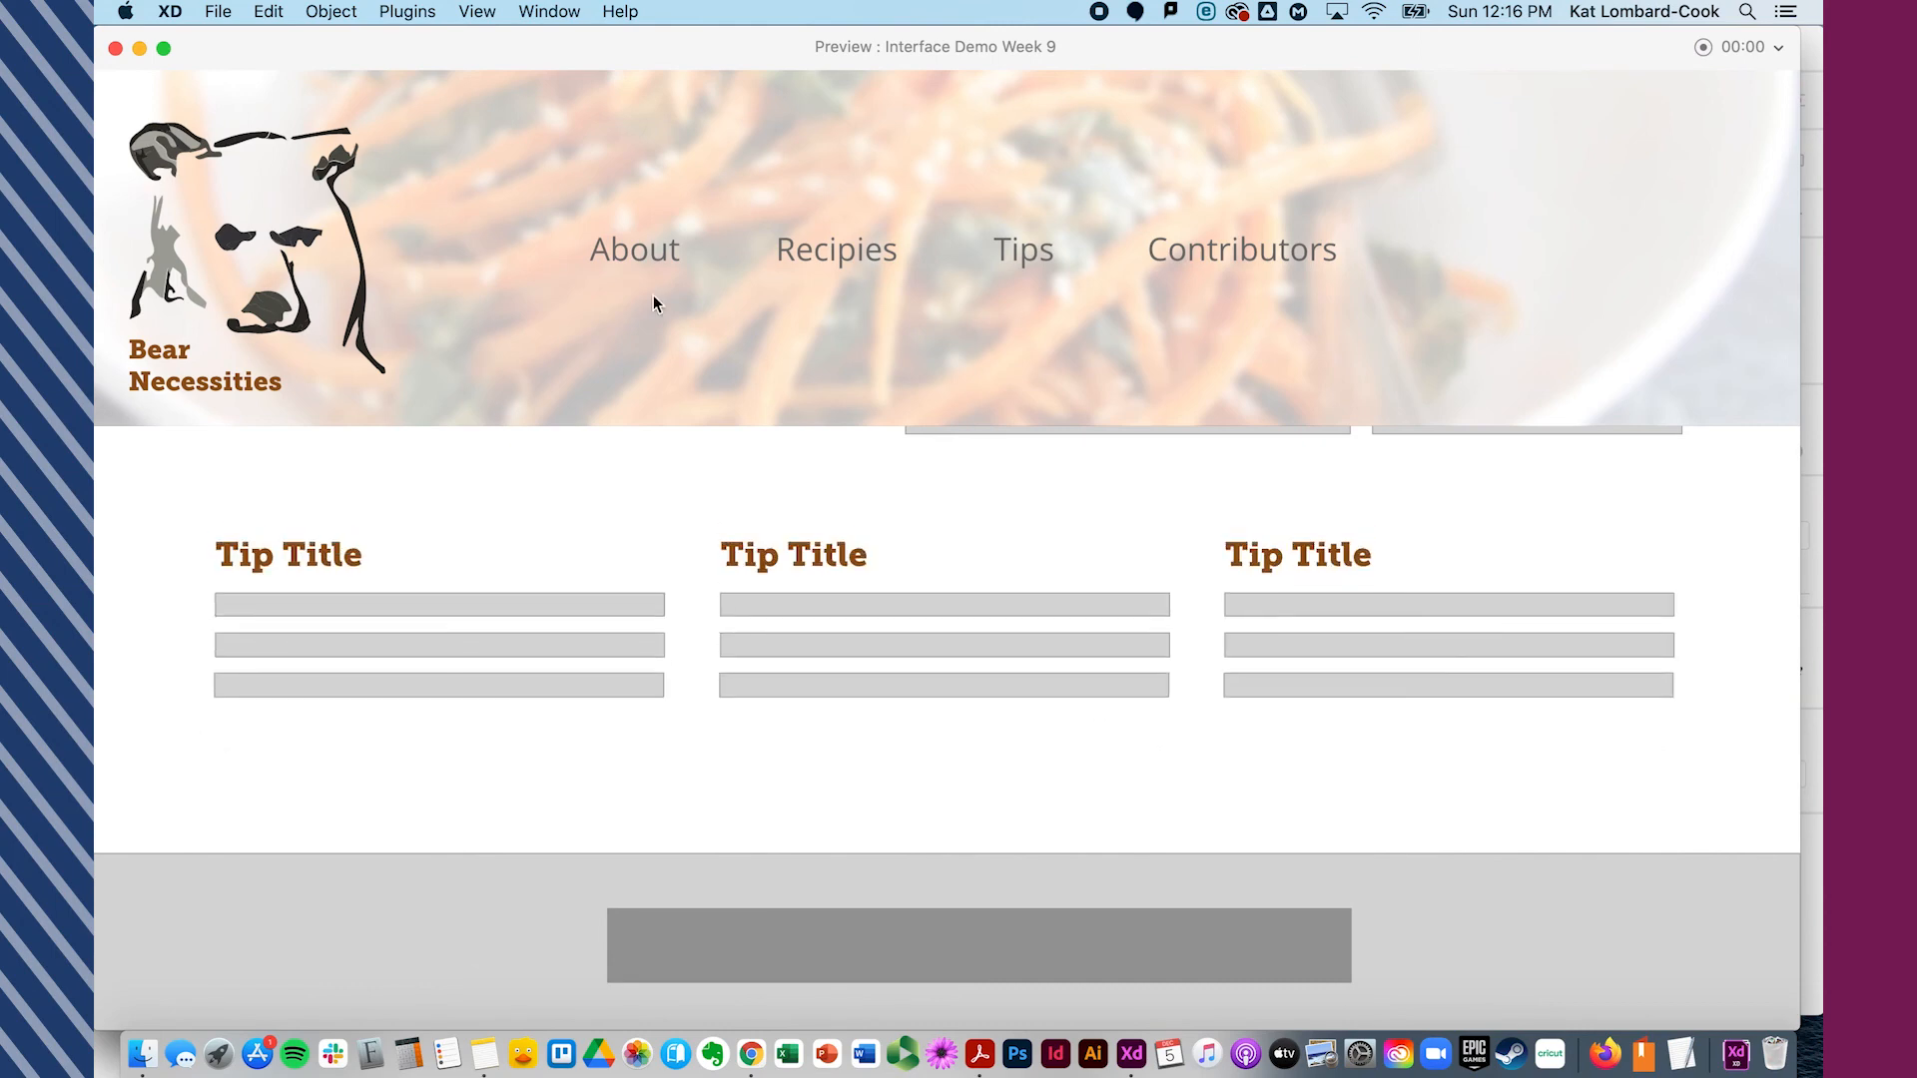
click(114, 47)
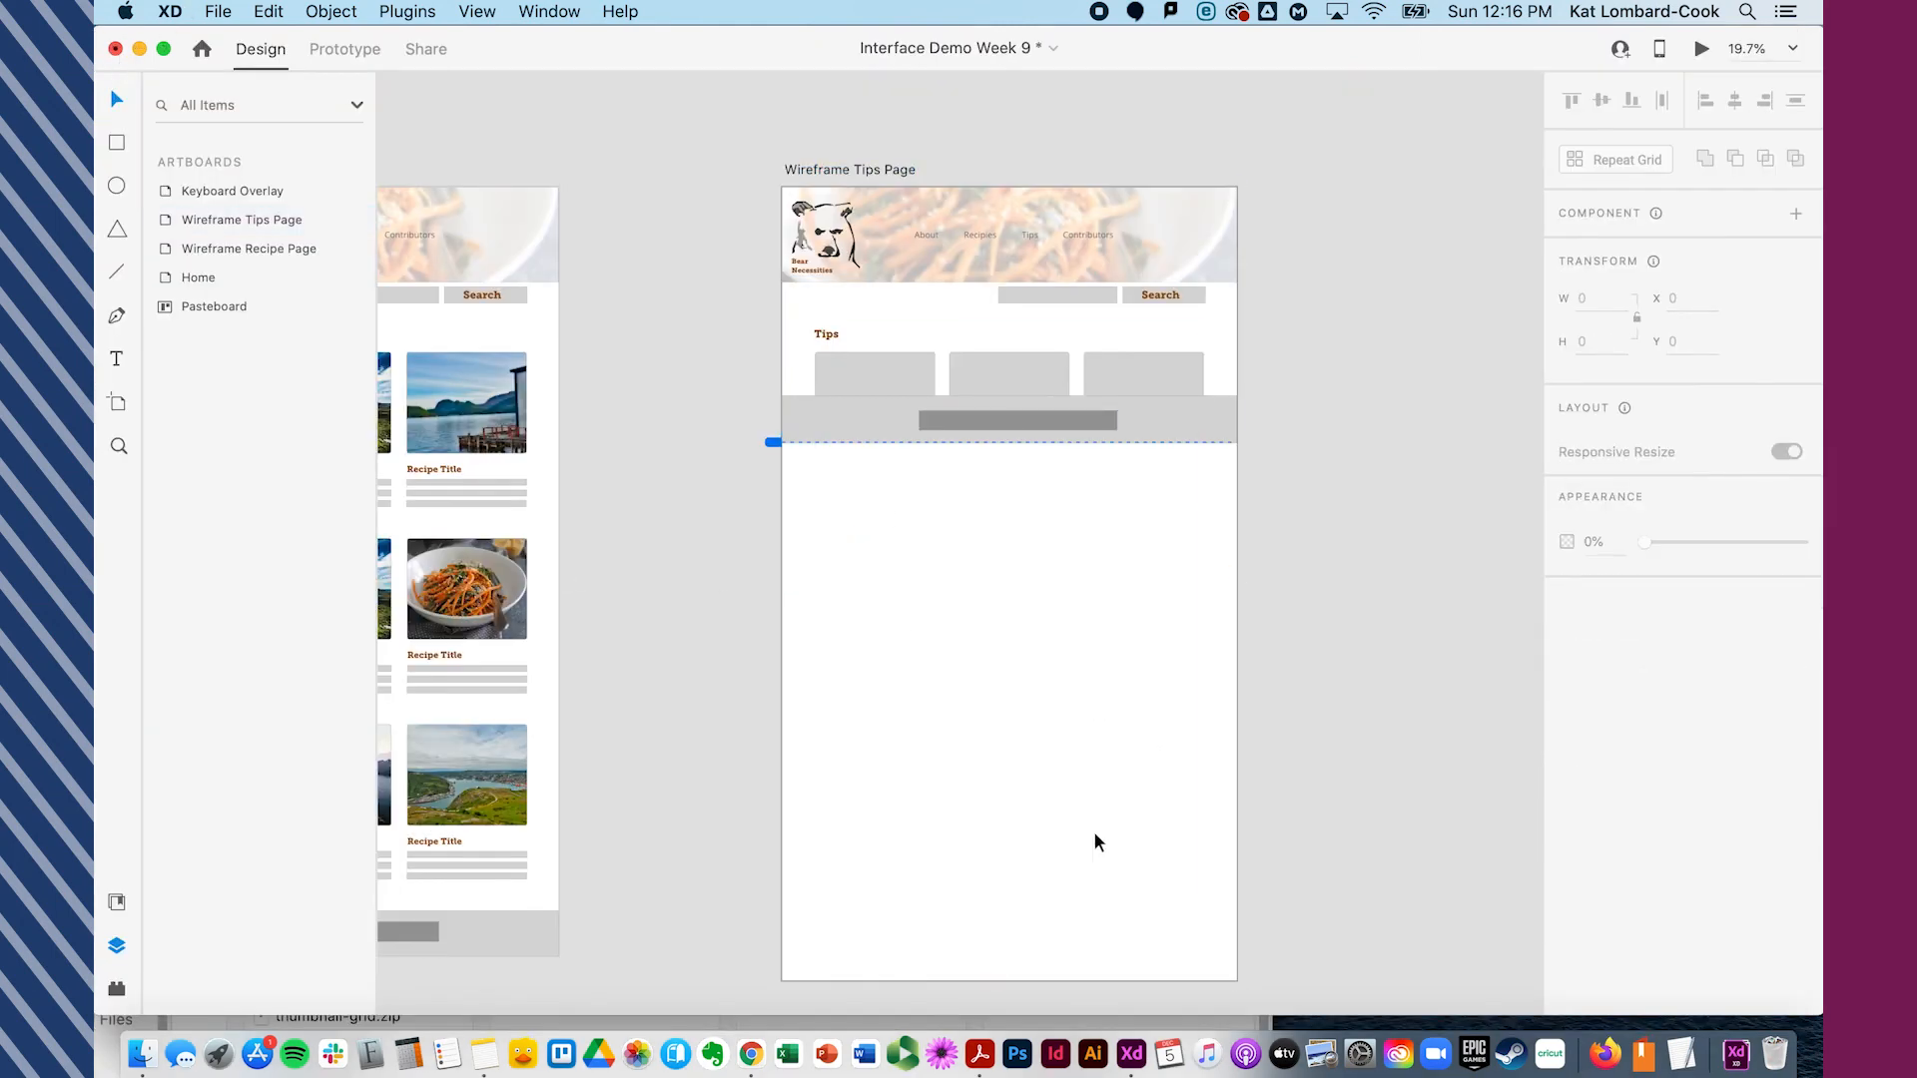
- Shorten the Wireframe Tips Page artboard so it ends at the footer's bottom, about 1078 high
click(879, 168)
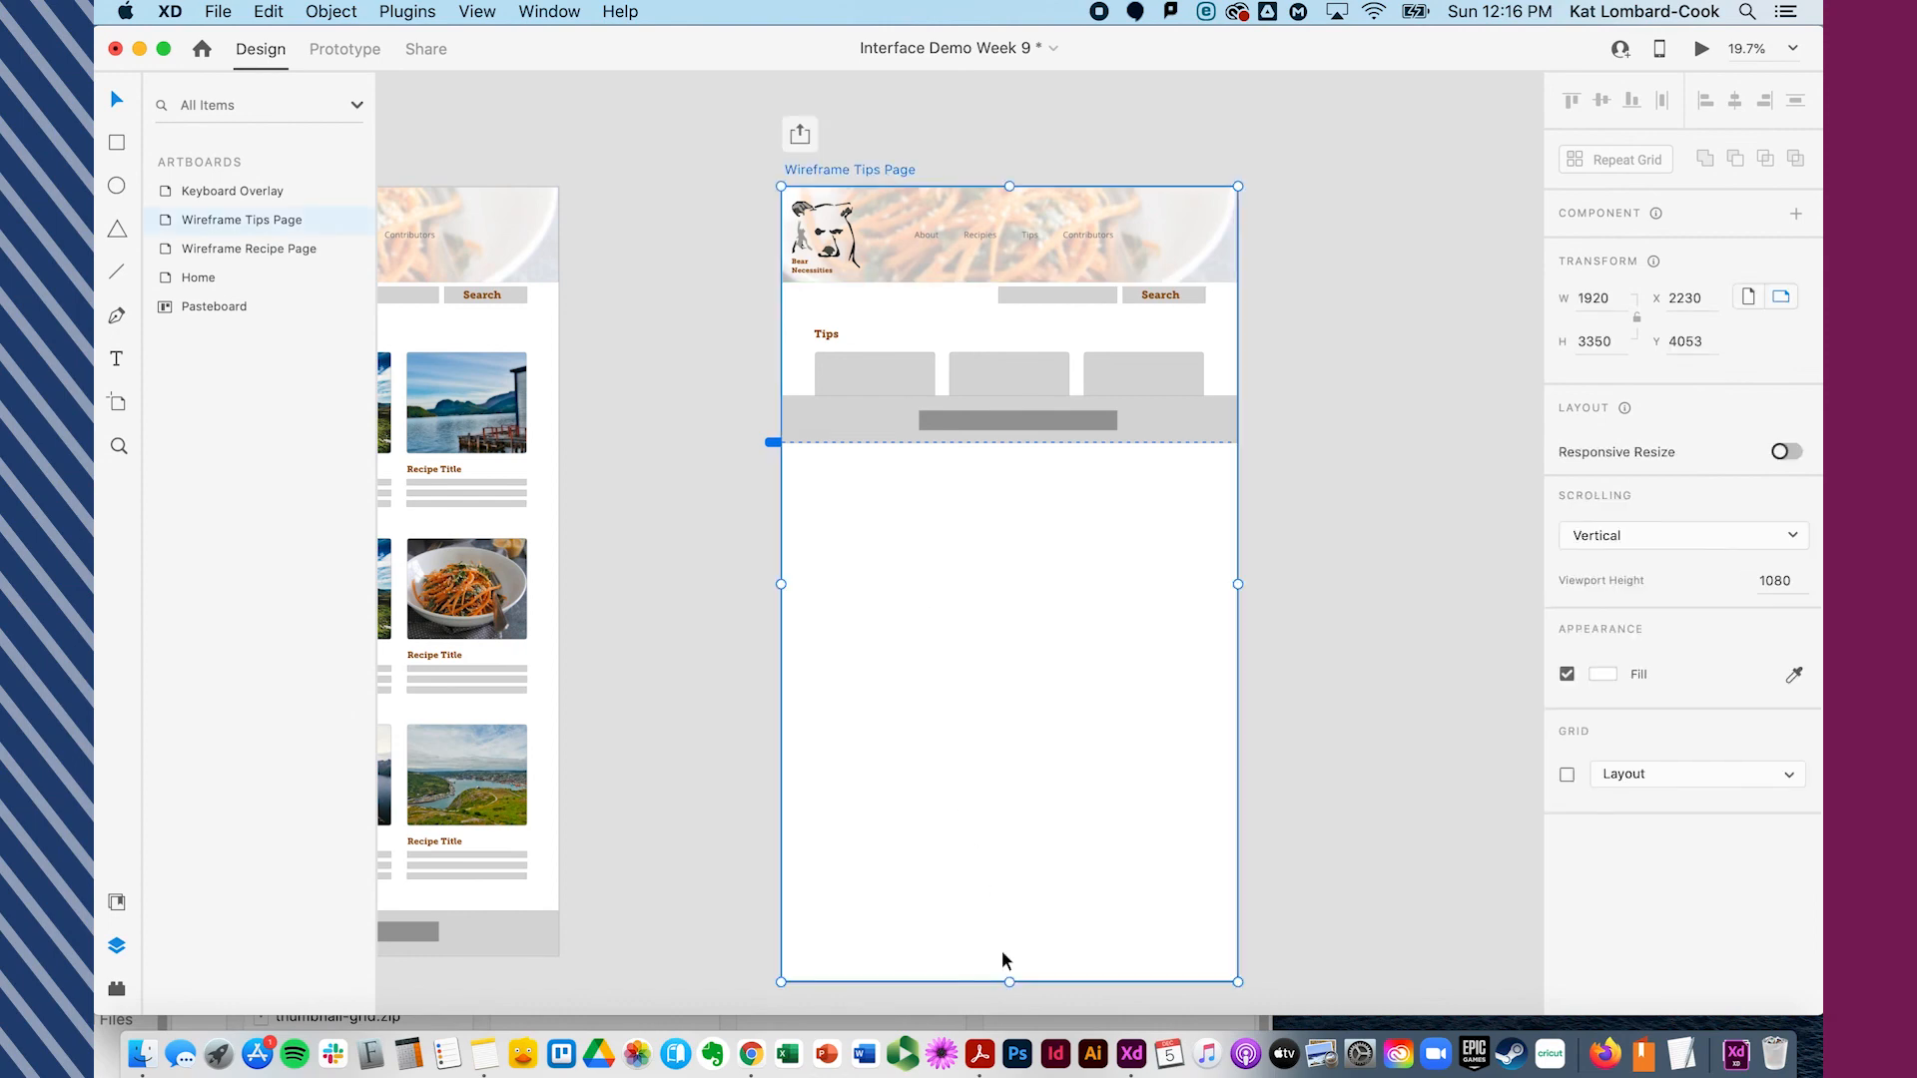
drag(1008, 981, 1005, 440)
click(1207, 543)
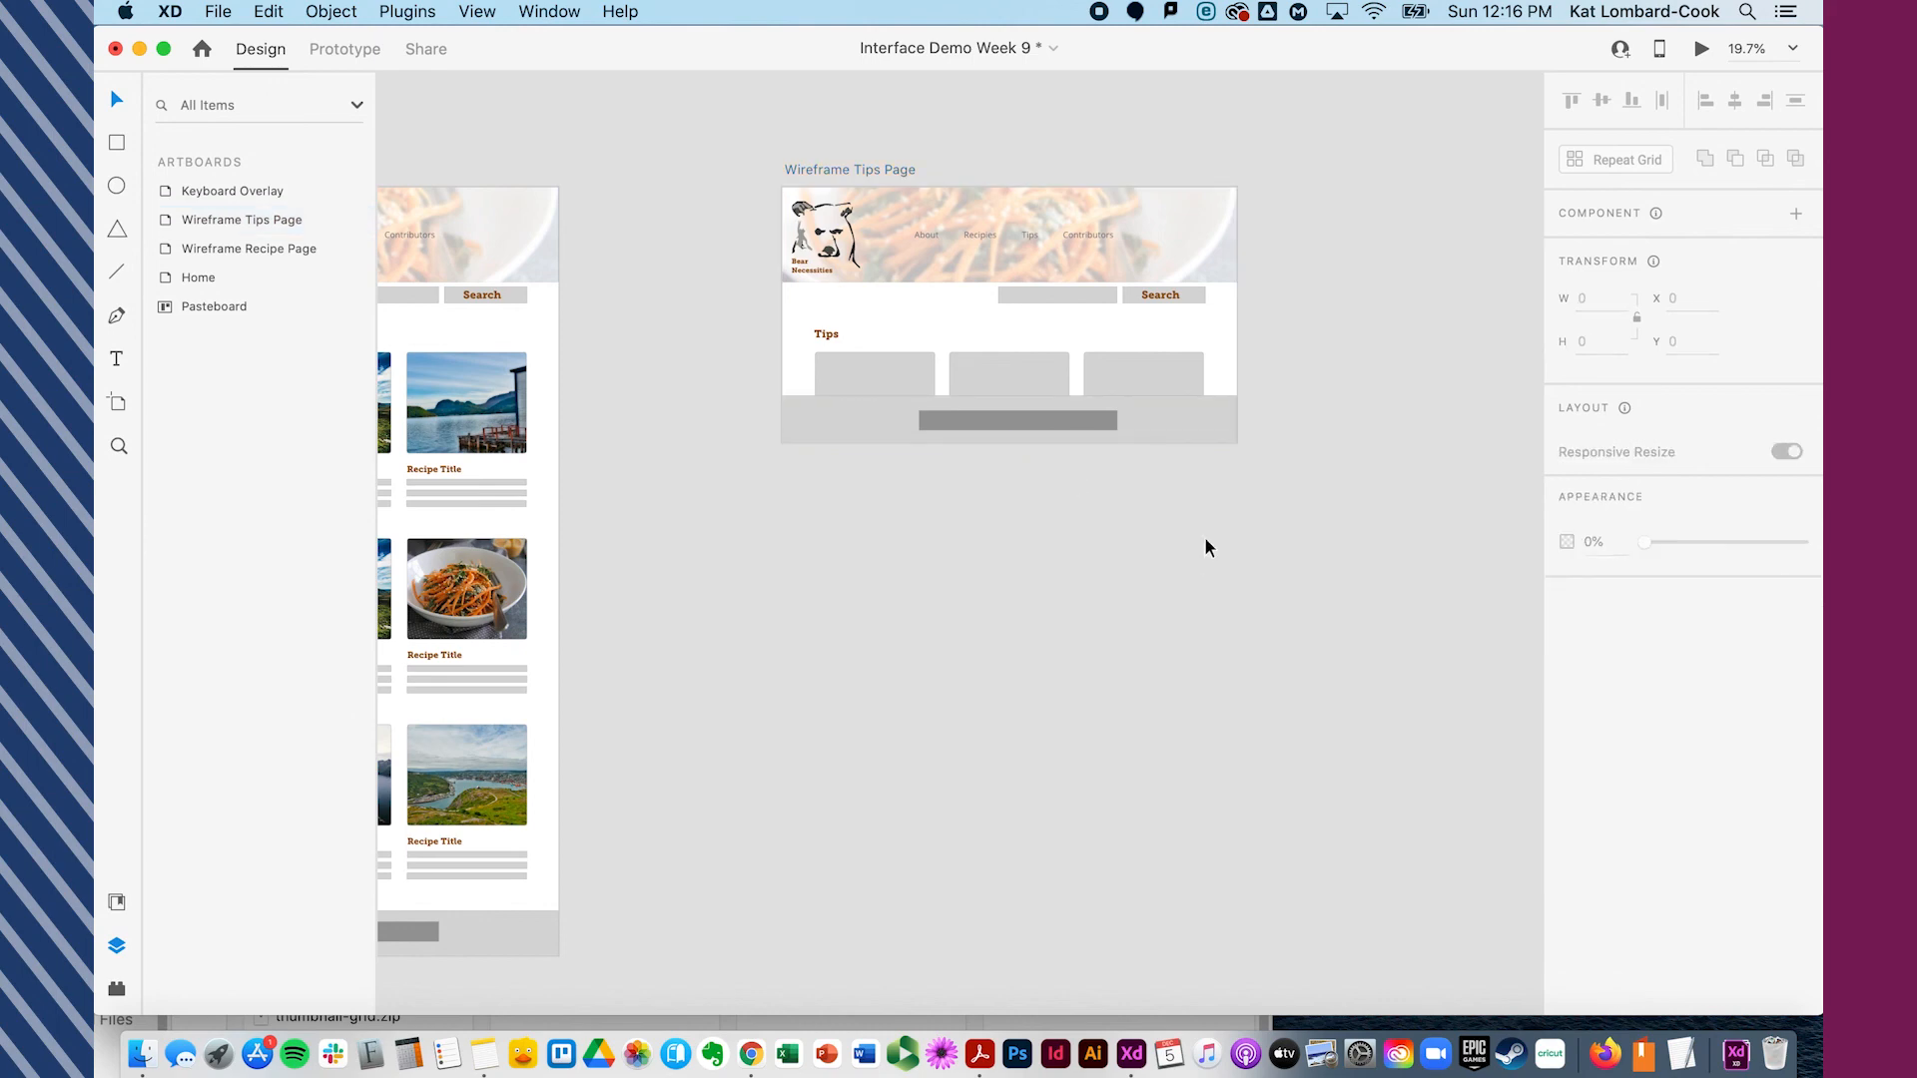
click(890, 167)
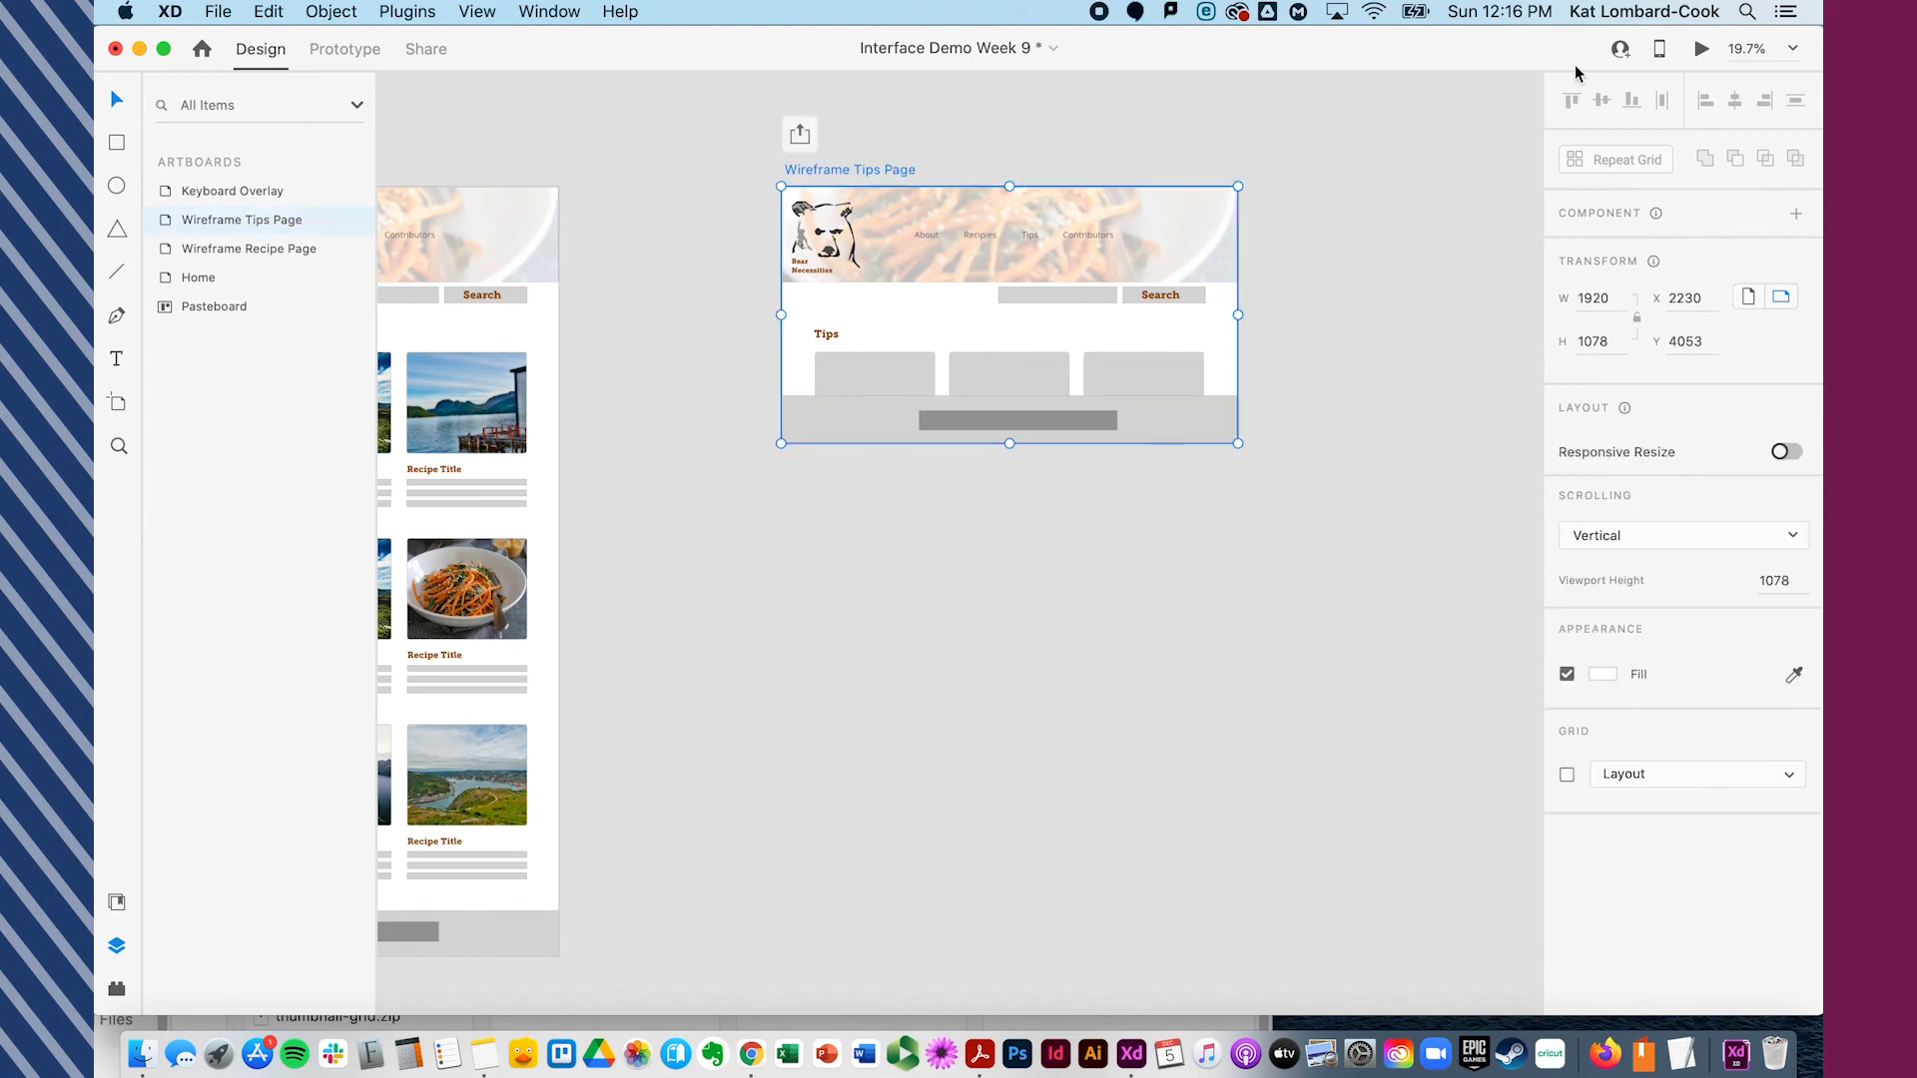
- Preview the shortened Tips page again, scroll the tip cards, and close the preview
click(1700, 50)
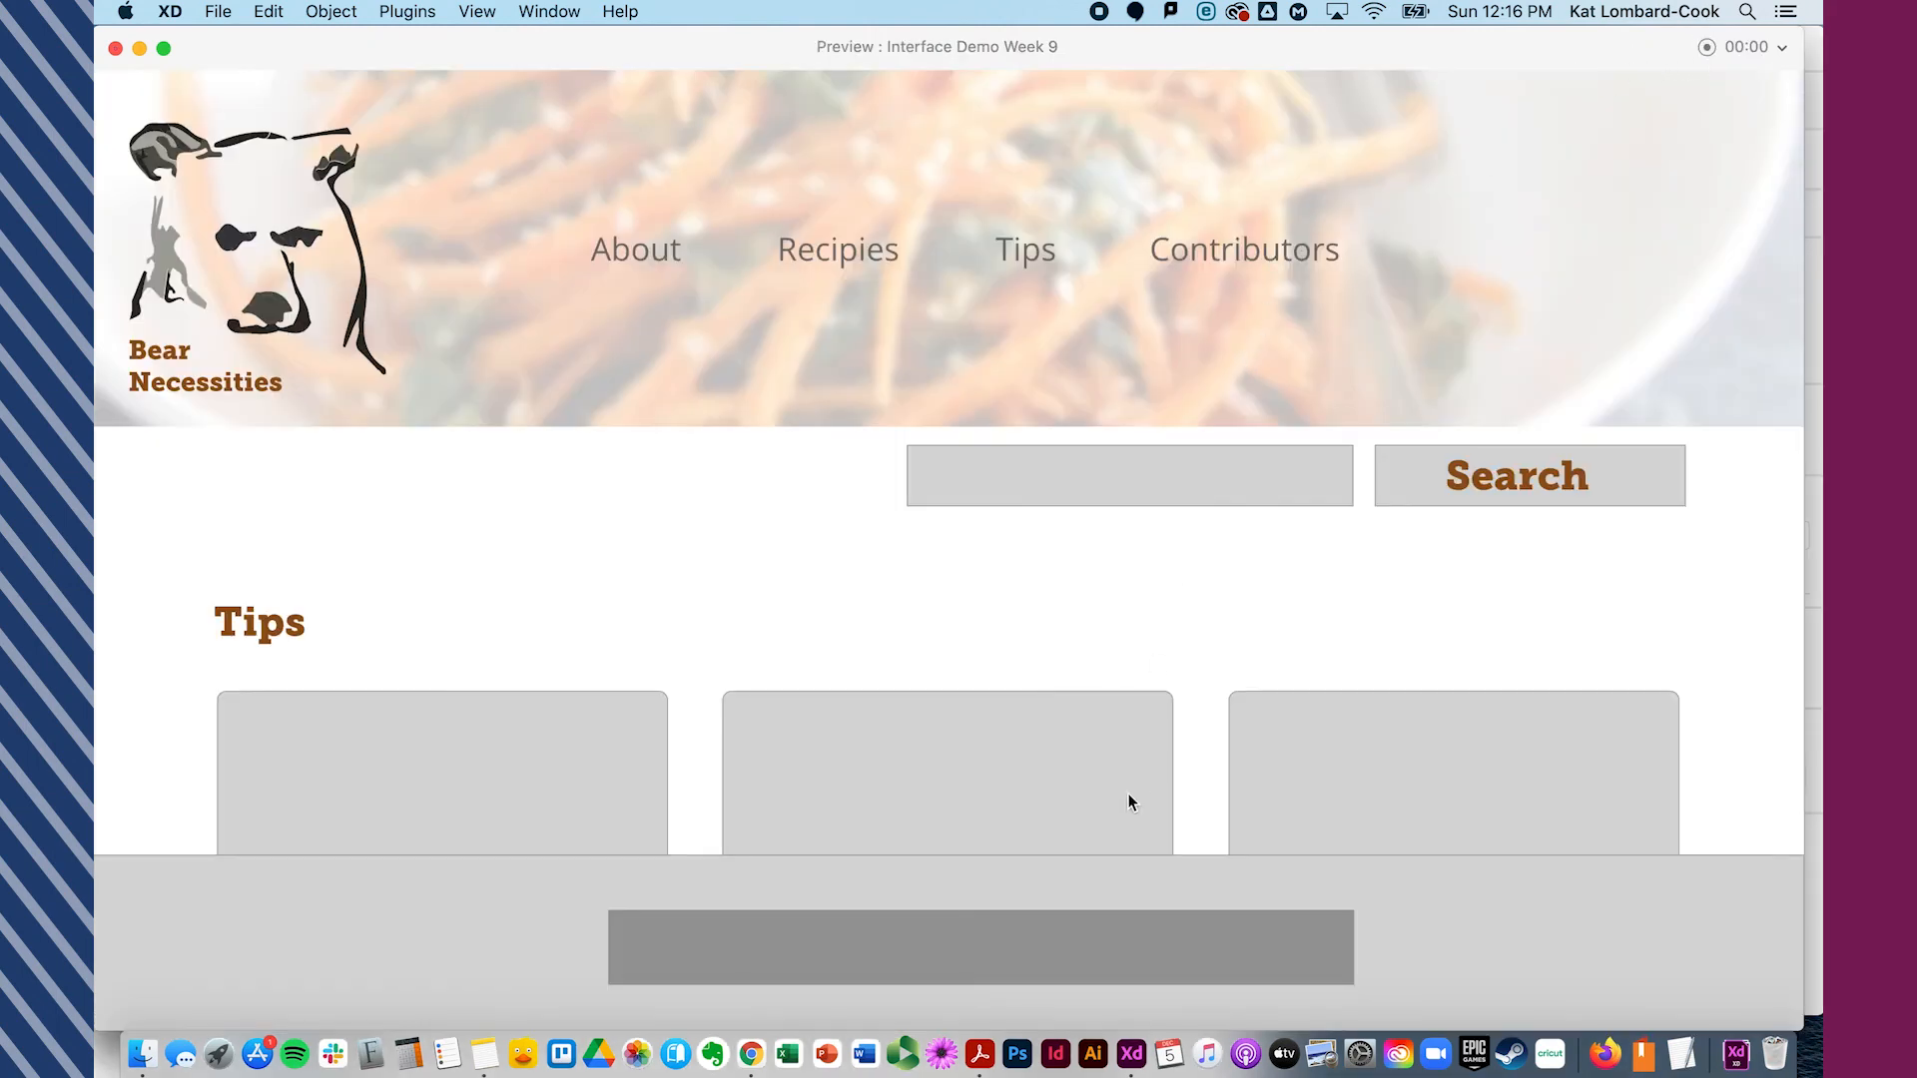
scroll(1128, 803, down, 2)
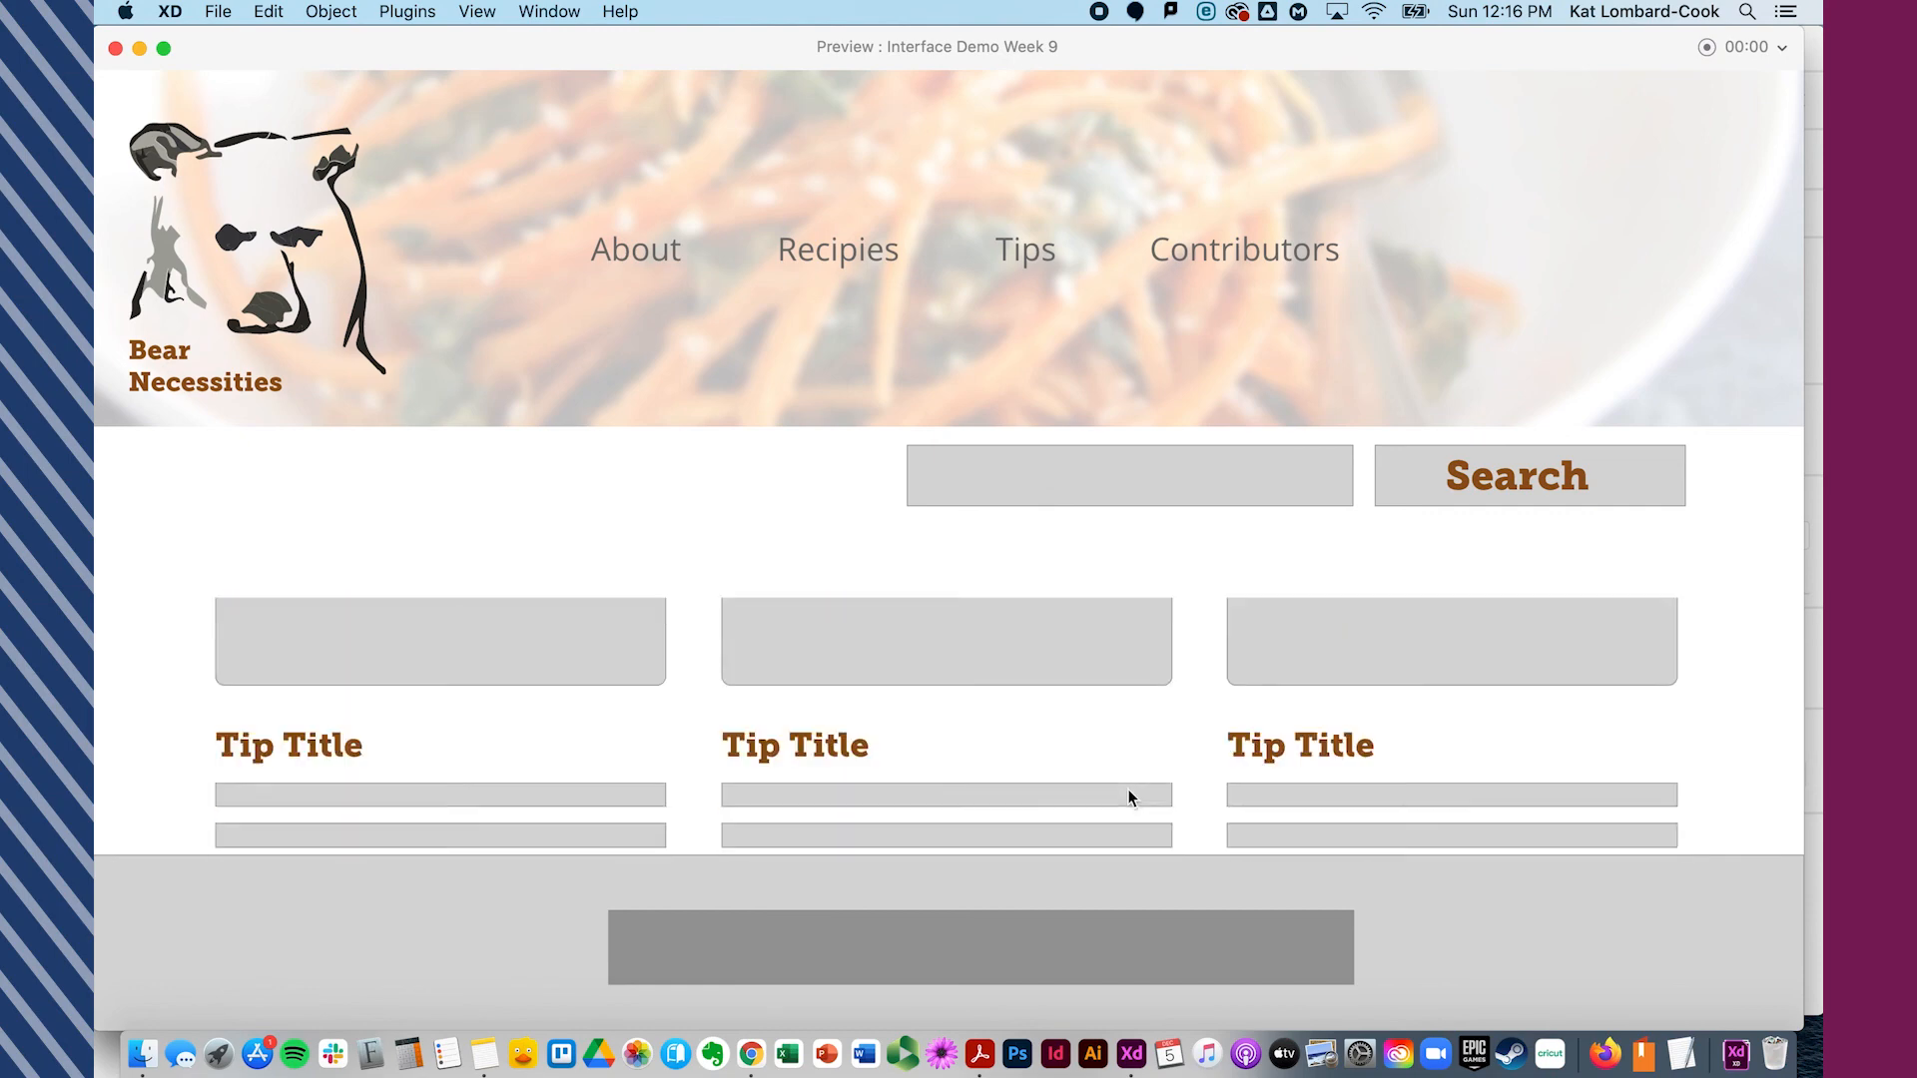
scroll(1128, 789, down, 1)
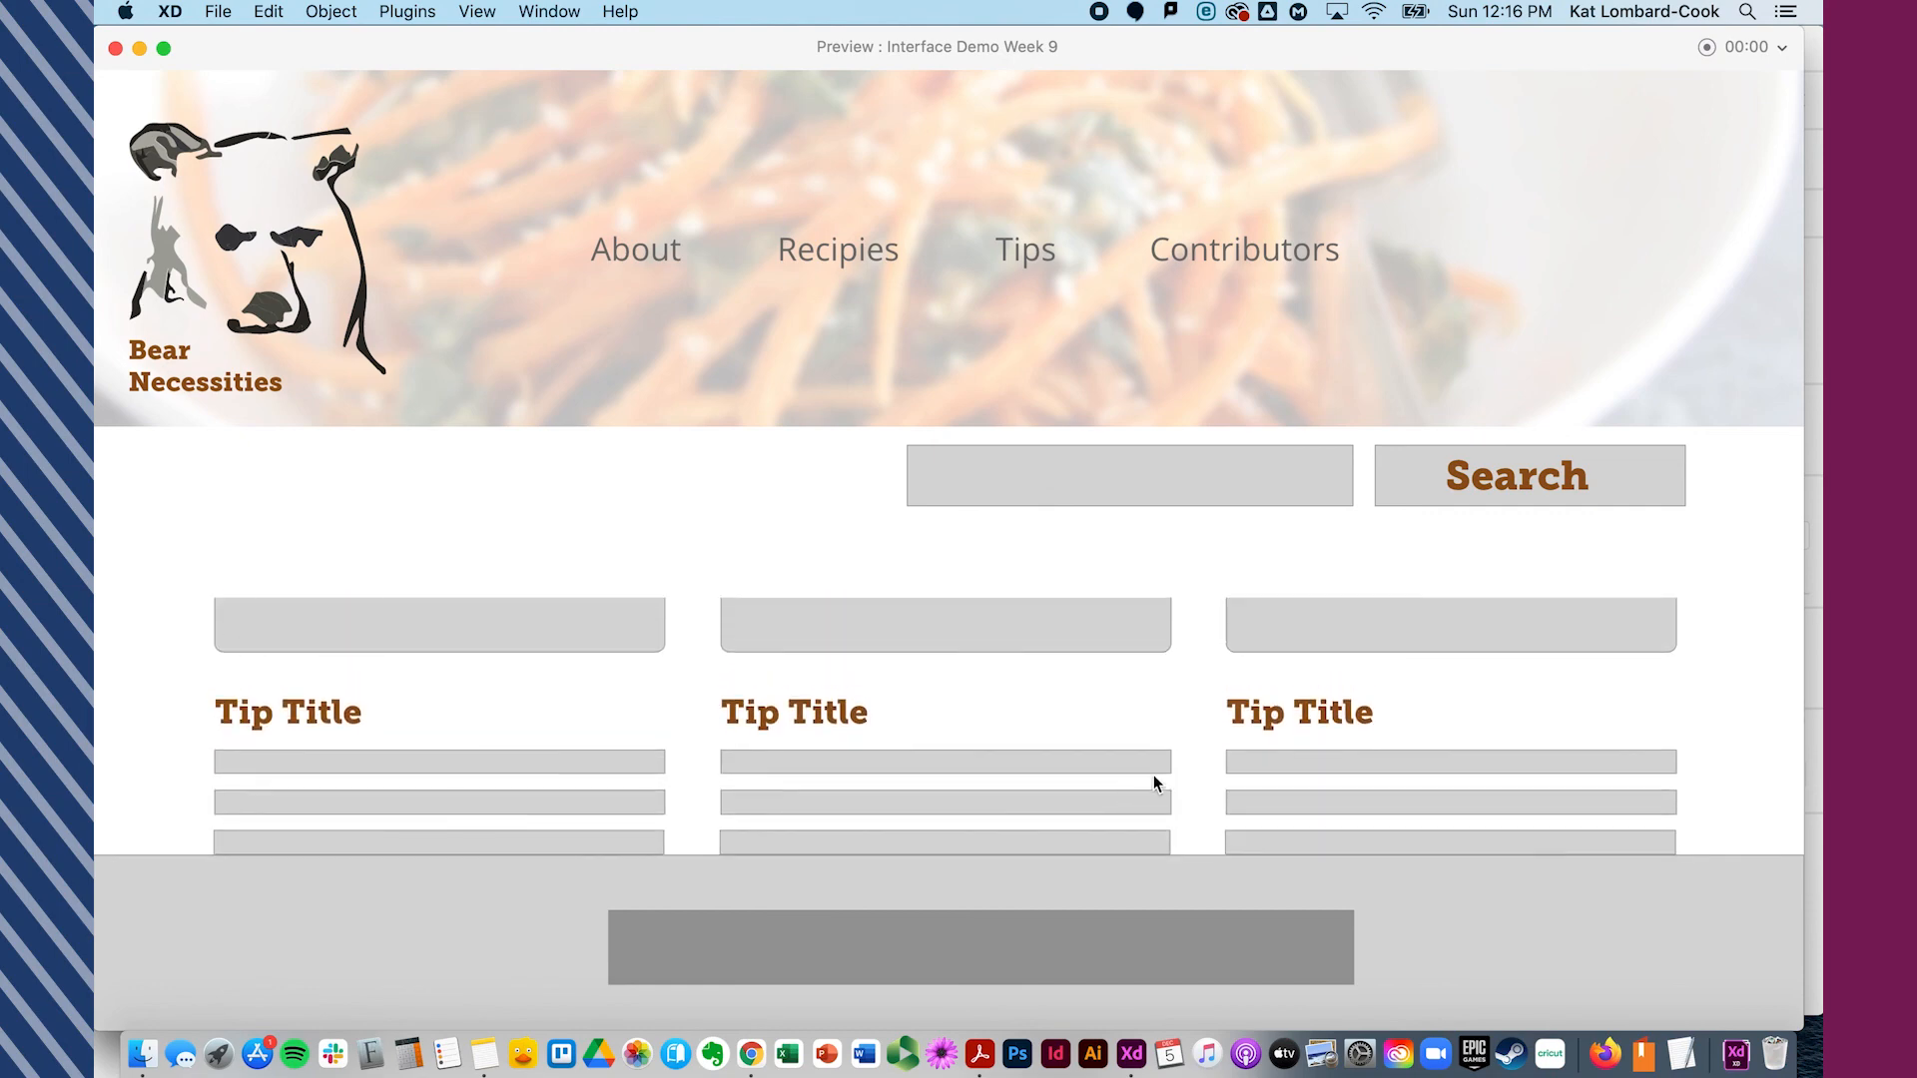
scroll(910, 800, up, 1)
scroll(657, 752, up, 3)
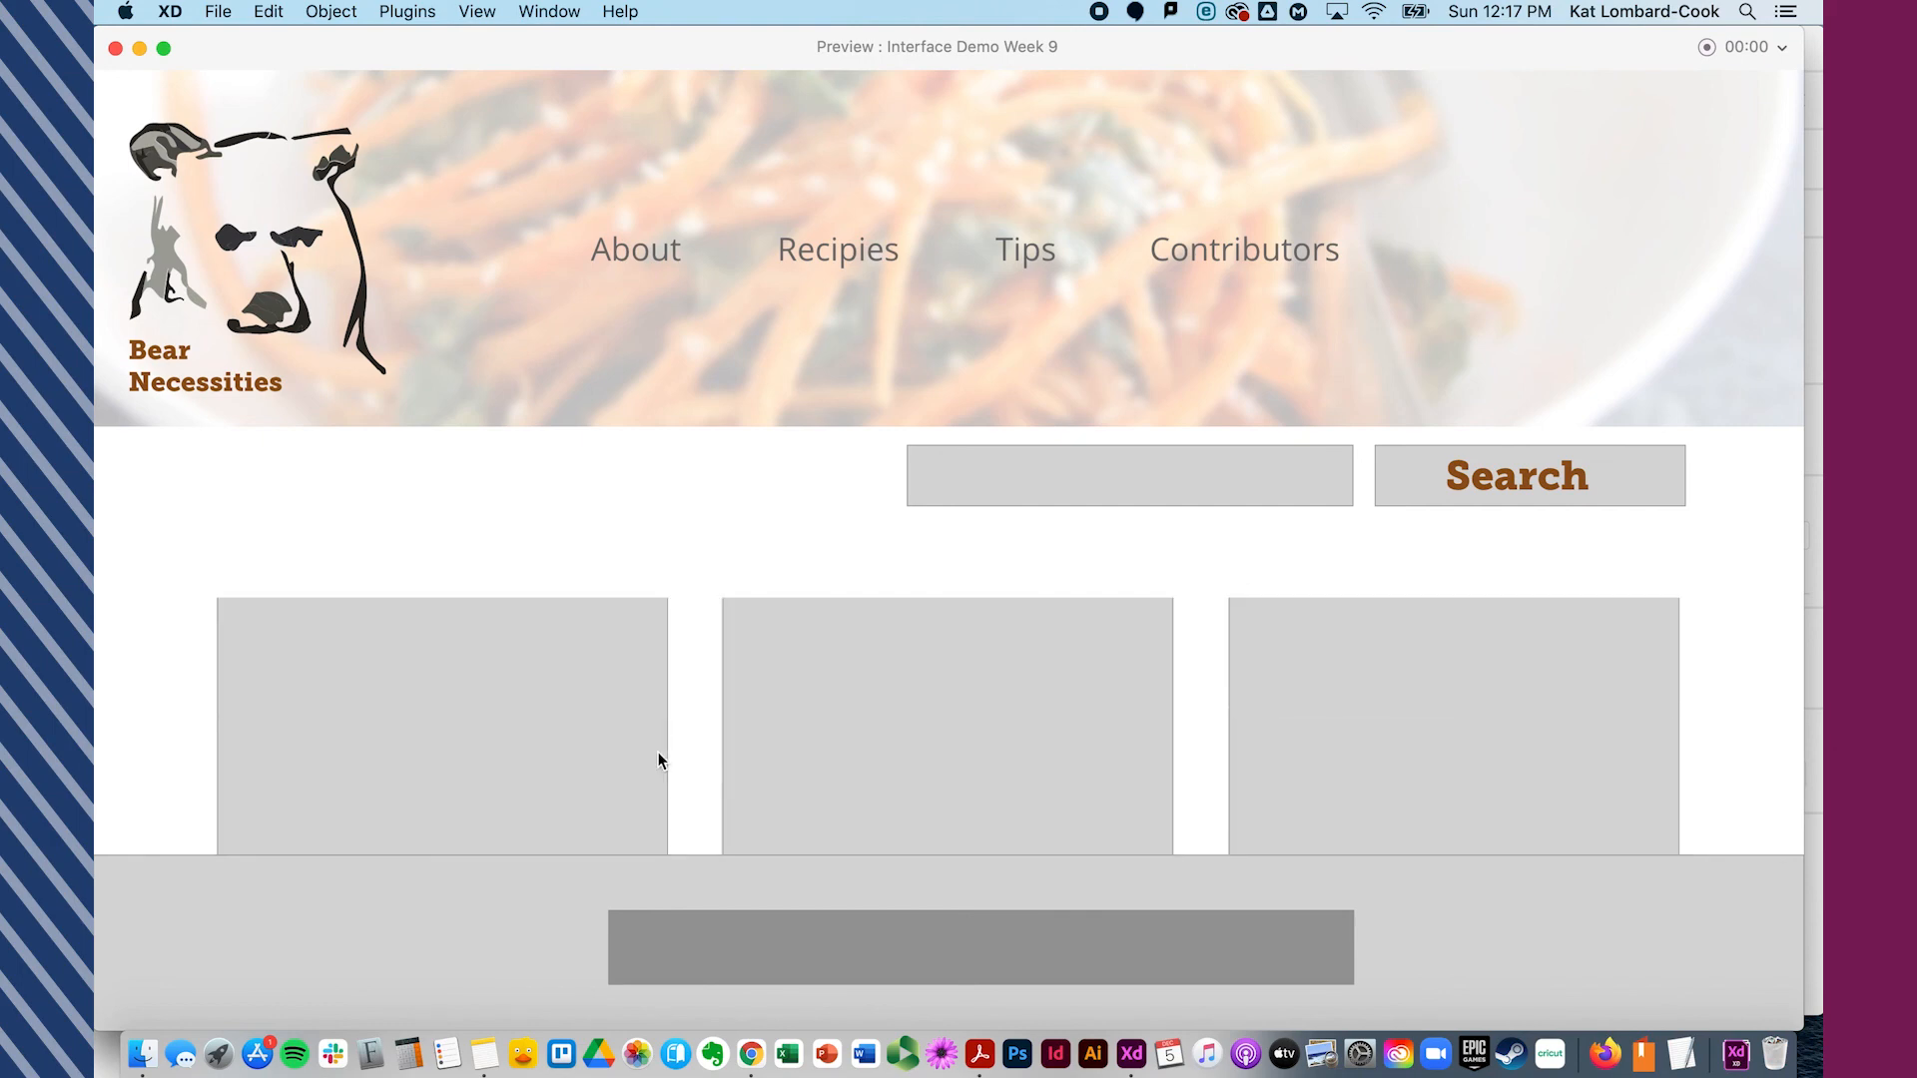
scroll(657, 759, down, 1)
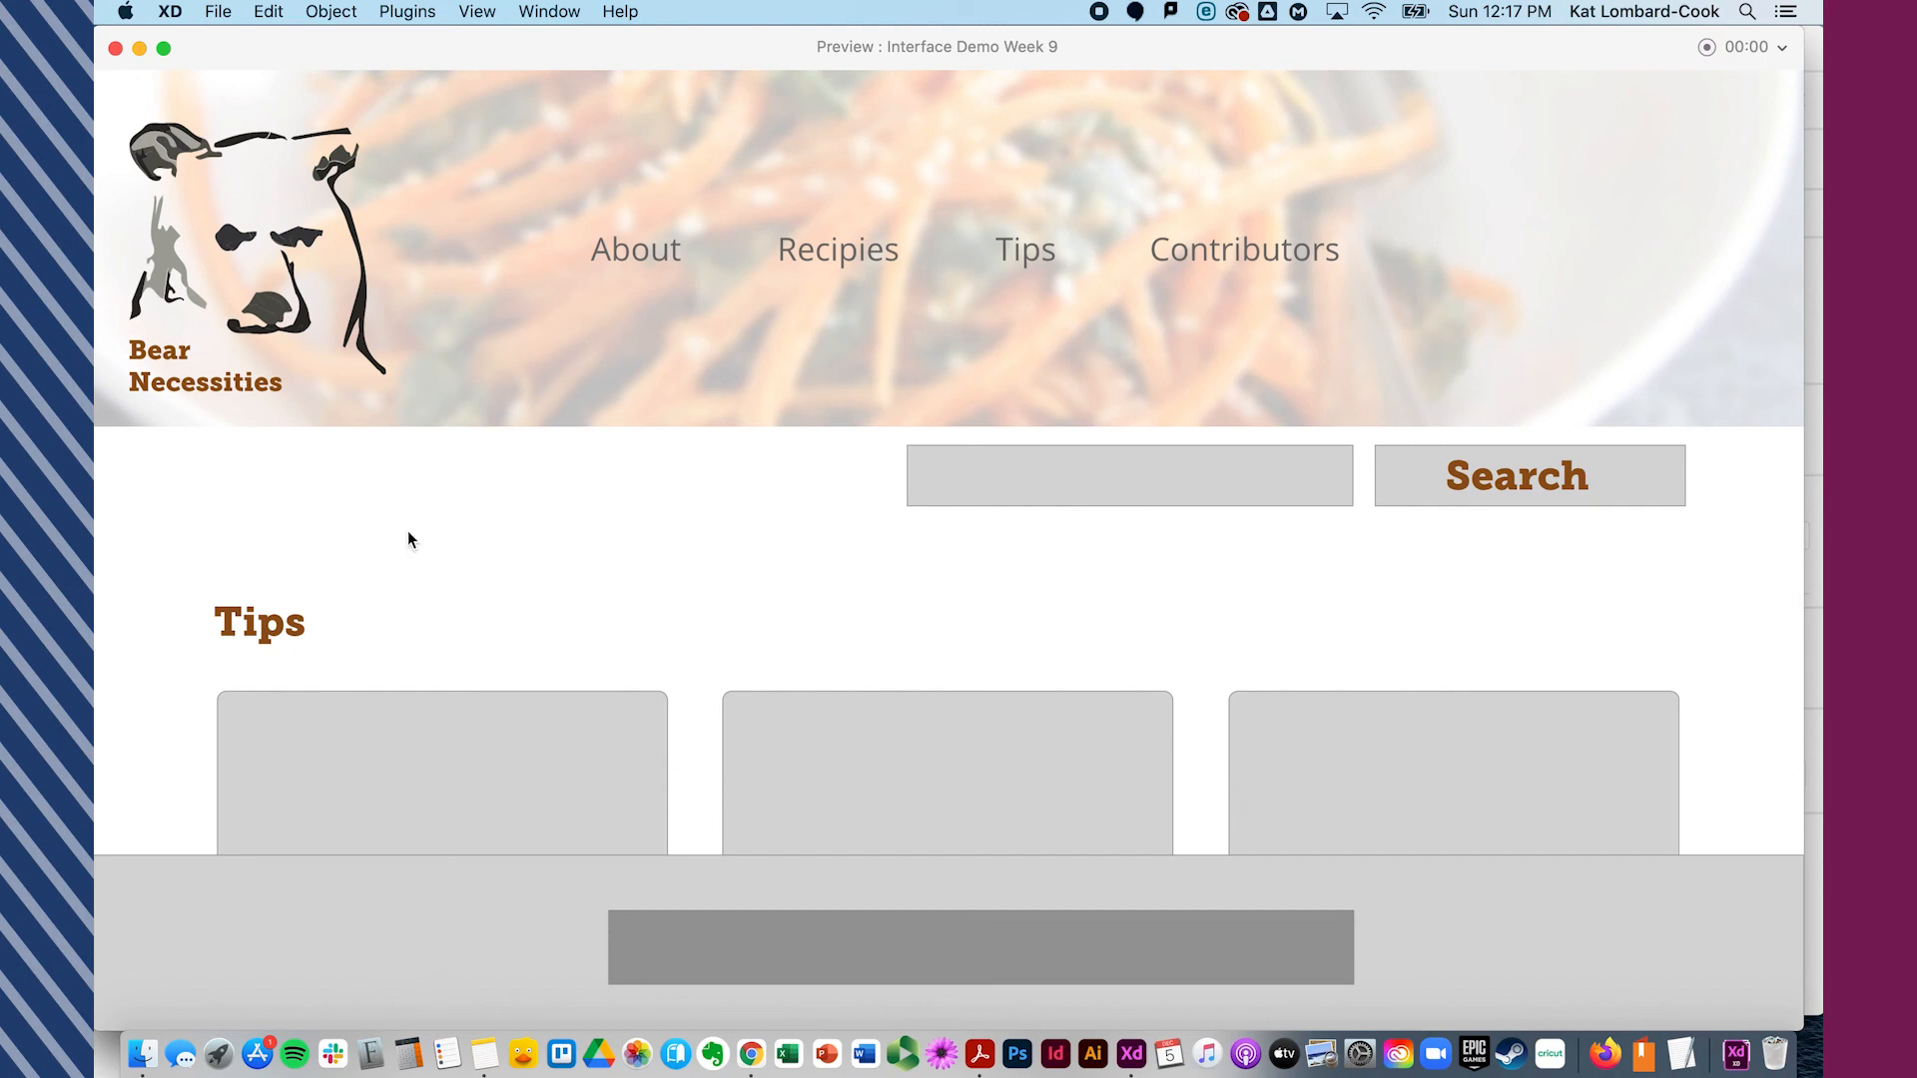
click(114, 48)
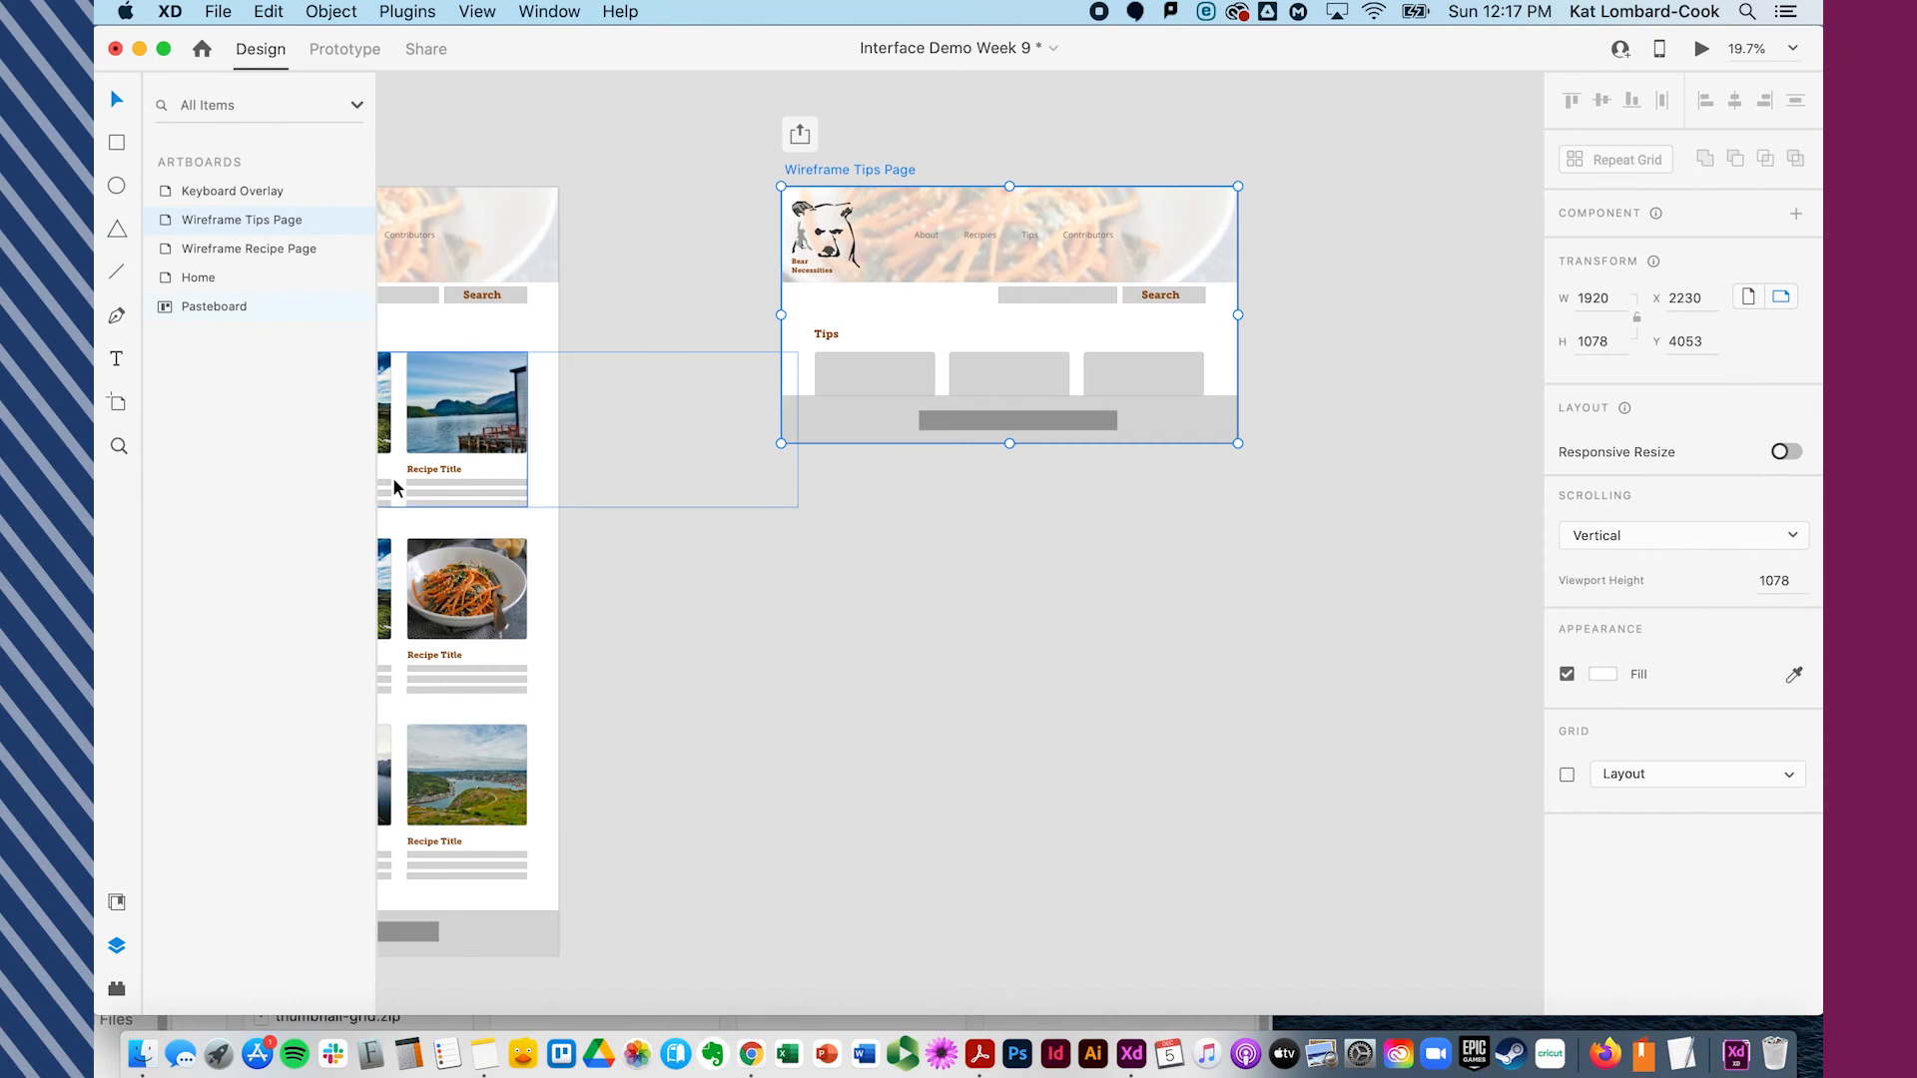
click(1005, 600)
scroll(1005, 599, left, 6)
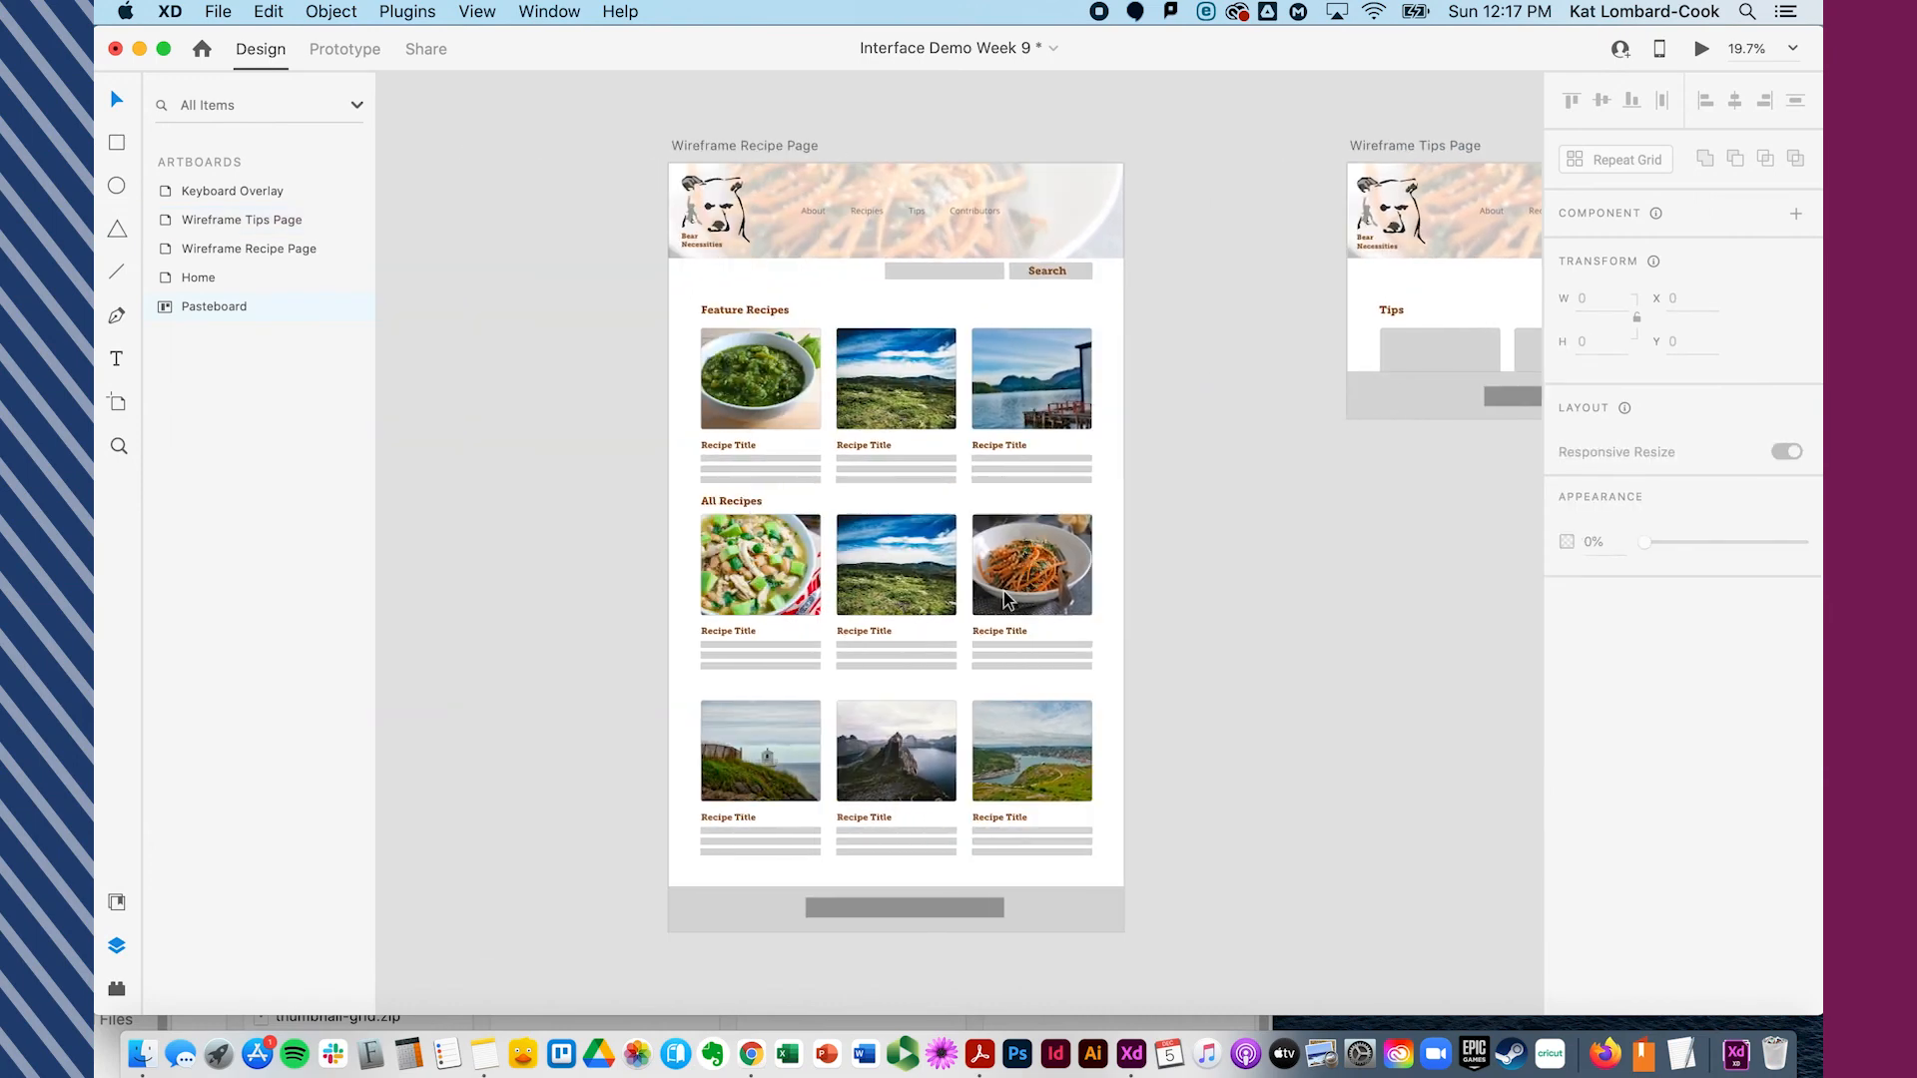